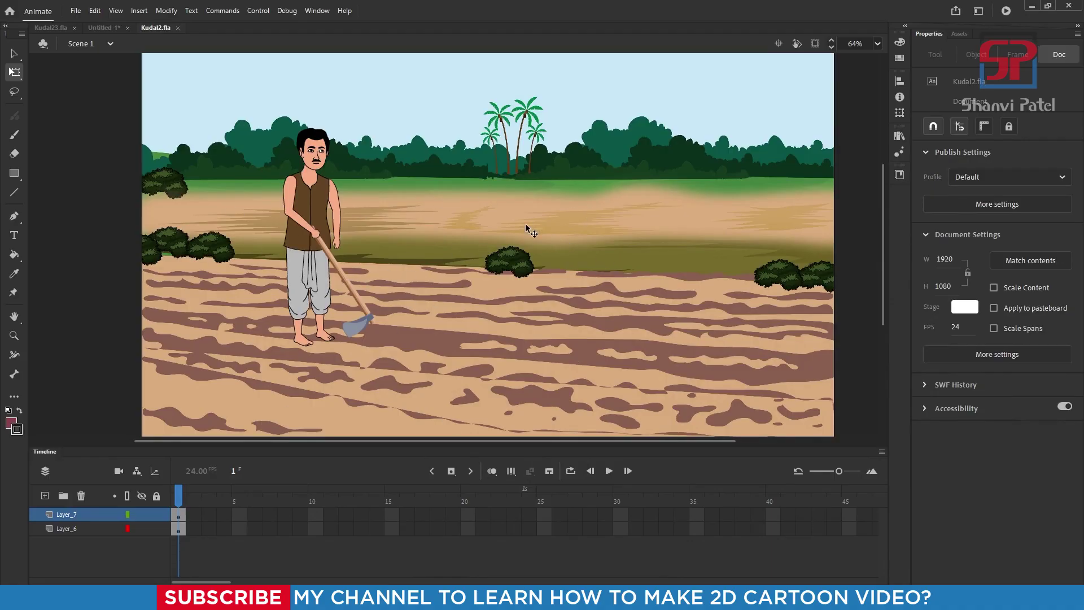
# Open the farmer symbol on Layer_7 for editing and look over its body-part layers.
pyautogui.scroll(-1, 531, 230)
pyautogui.moveTo(291, 448); pyautogui.dragTo(290, 434)
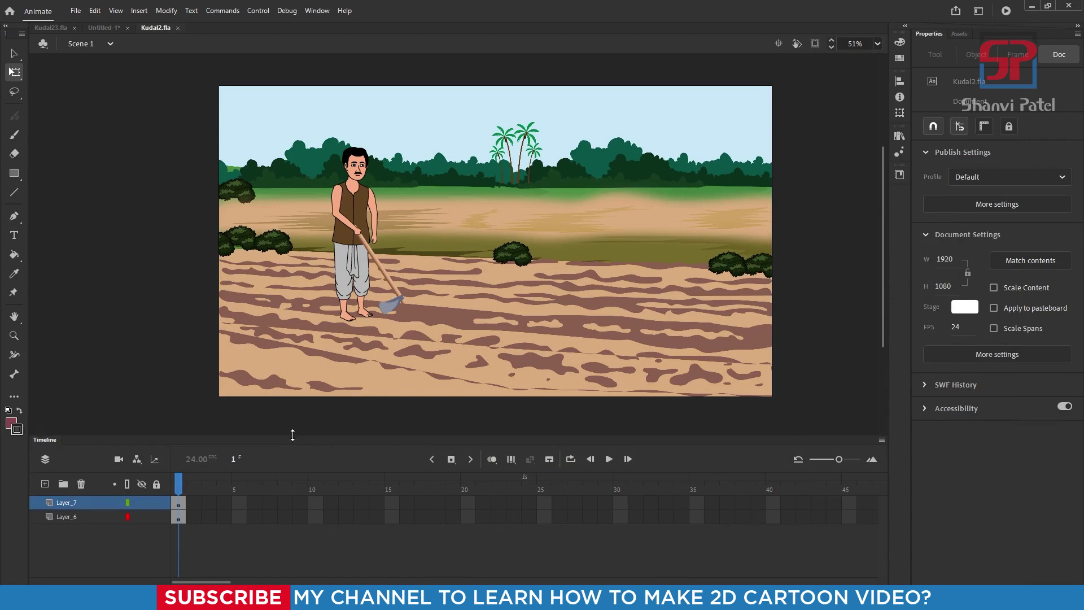
pyautogui.click(65, 516)
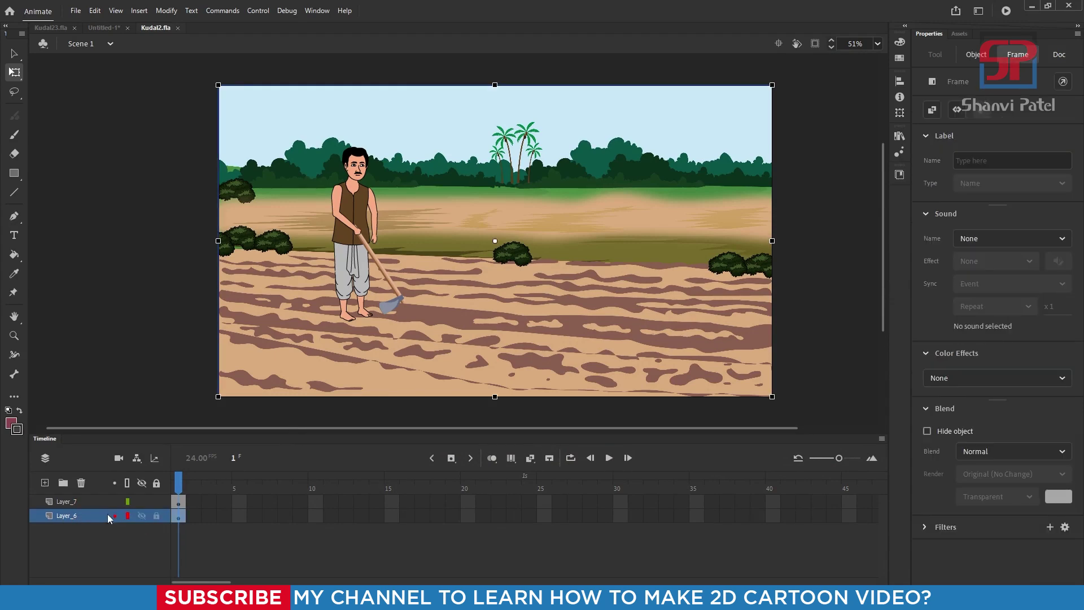
pyautogui.click(77, 501)
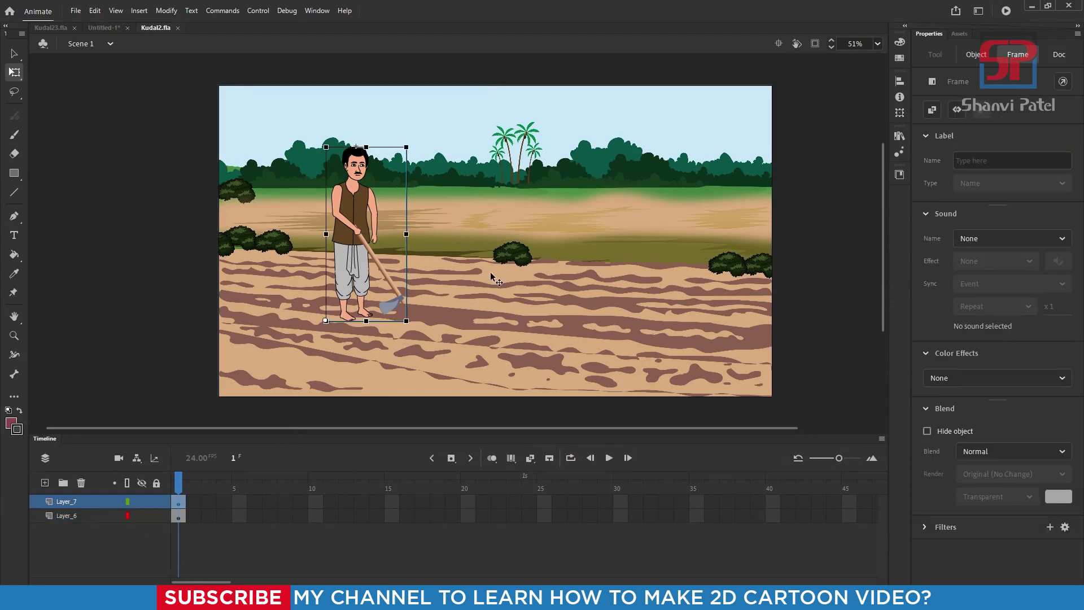
pyautogui.doubleClick(352, 208)
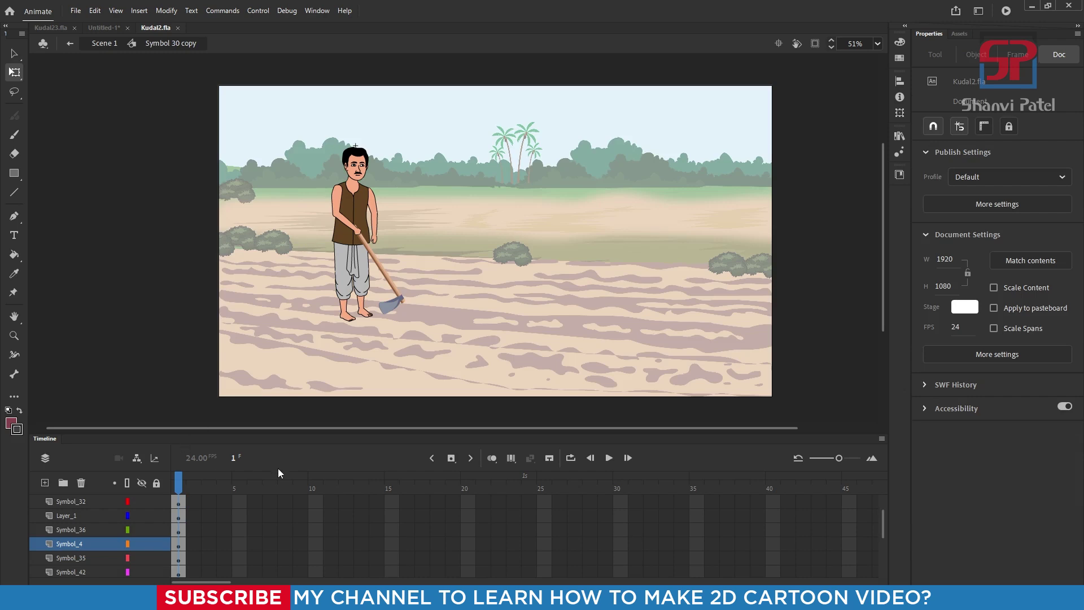
pyautogui.moveTo(307, 435); pyautogui.dragTo(323, 255)
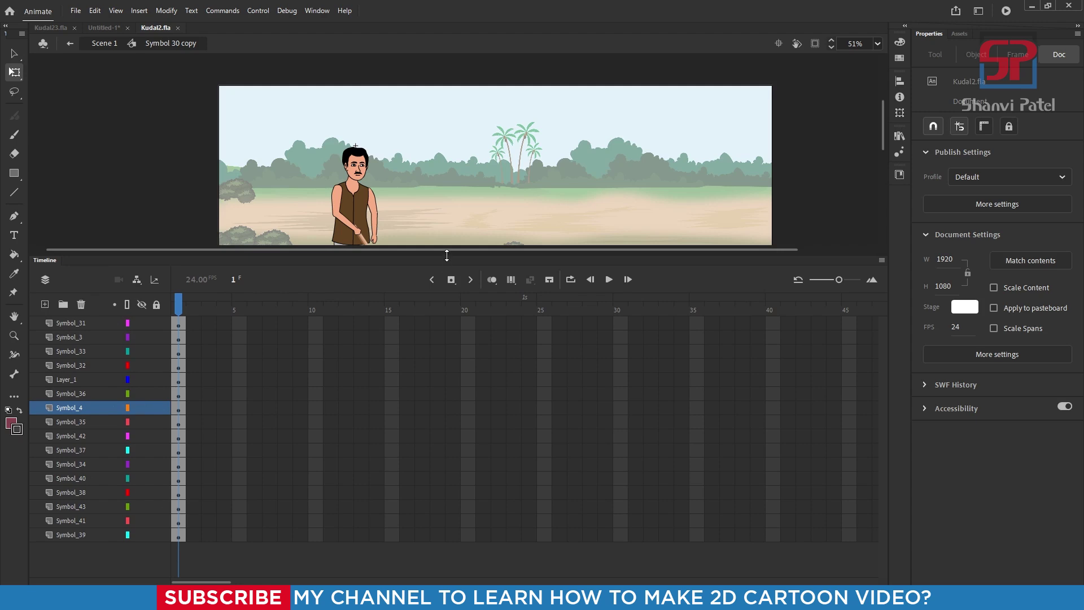
pyautogui.moveTo(447, 255); pyautogui.dragTo(456, 419)
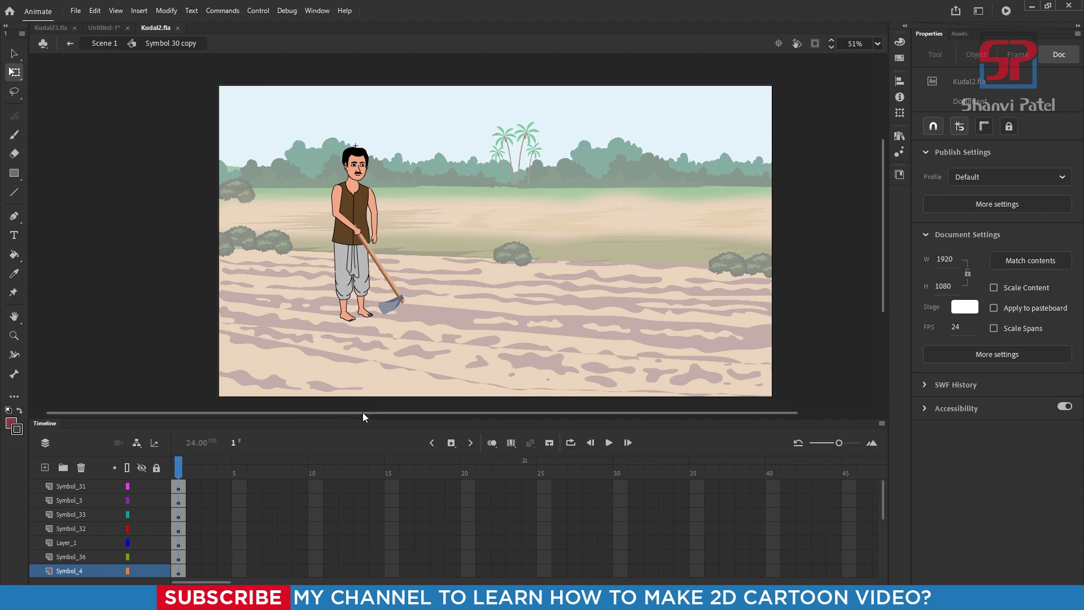
# Rotate the hoe blade-up and place it above the farmer's shoulder, tilted back over his head.
pyautogui.scroll(3, 351, 180)
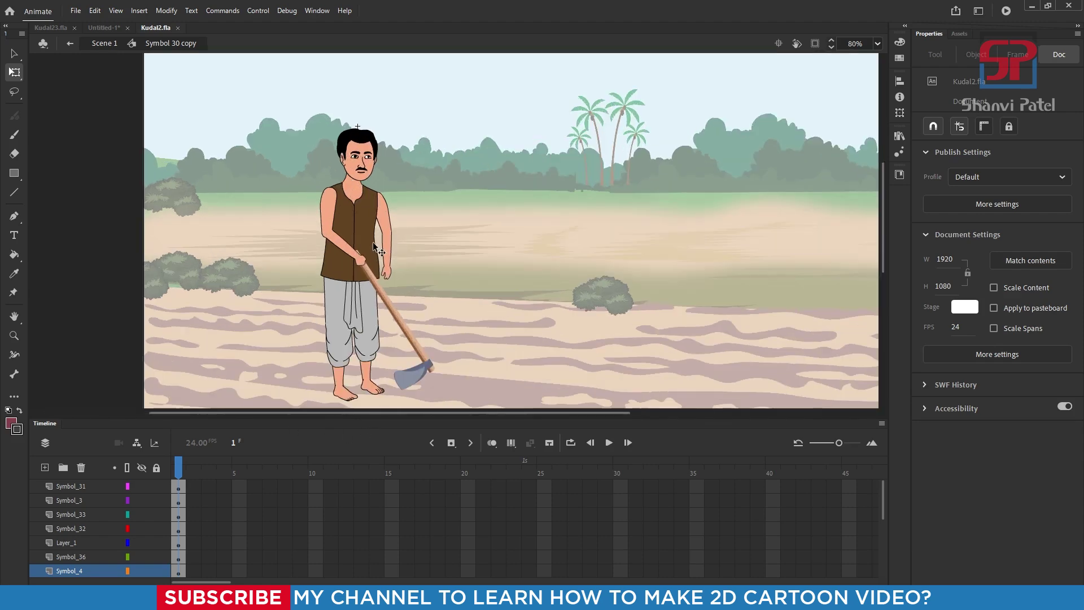
pyautogui.click(435, 365)
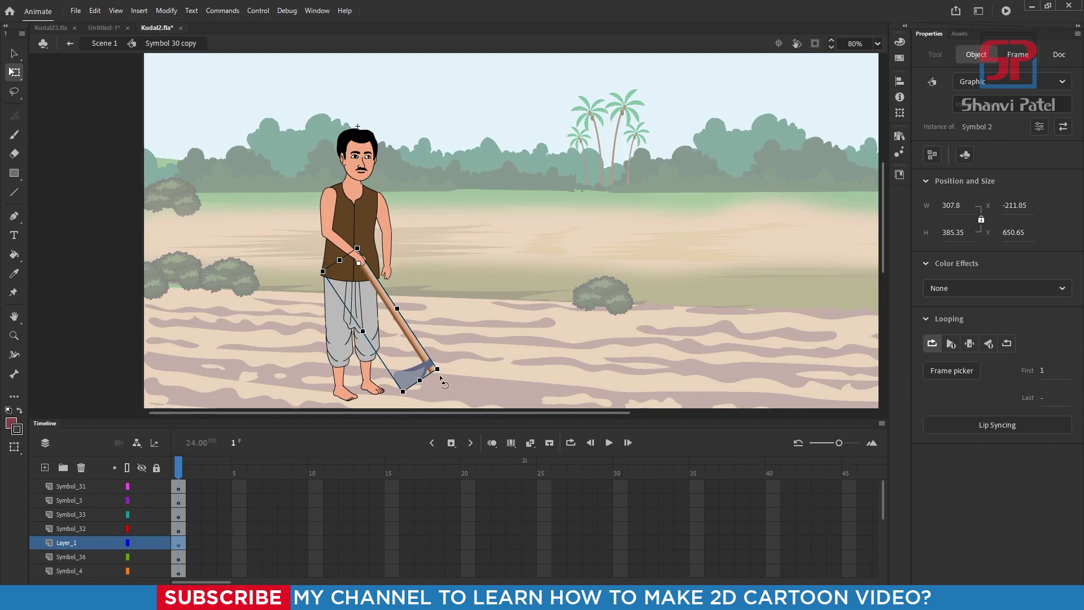
pyautogui.moveTo(443, 384); pyautogui.dragTo(393, 149)
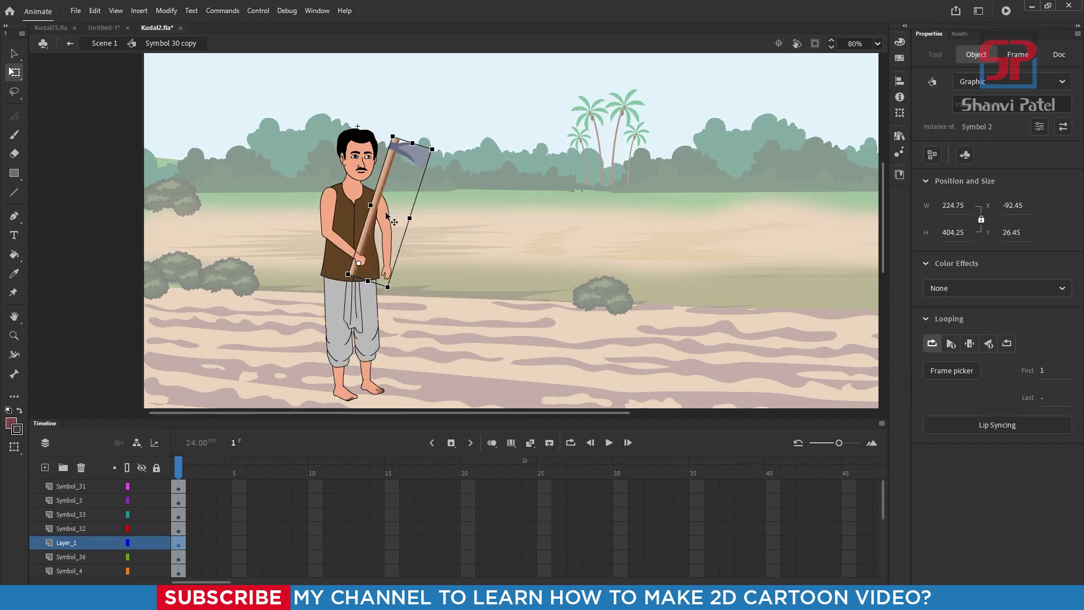
pyautogui.moveTo(372, 232); pyautogui.dragTo(405, 150)
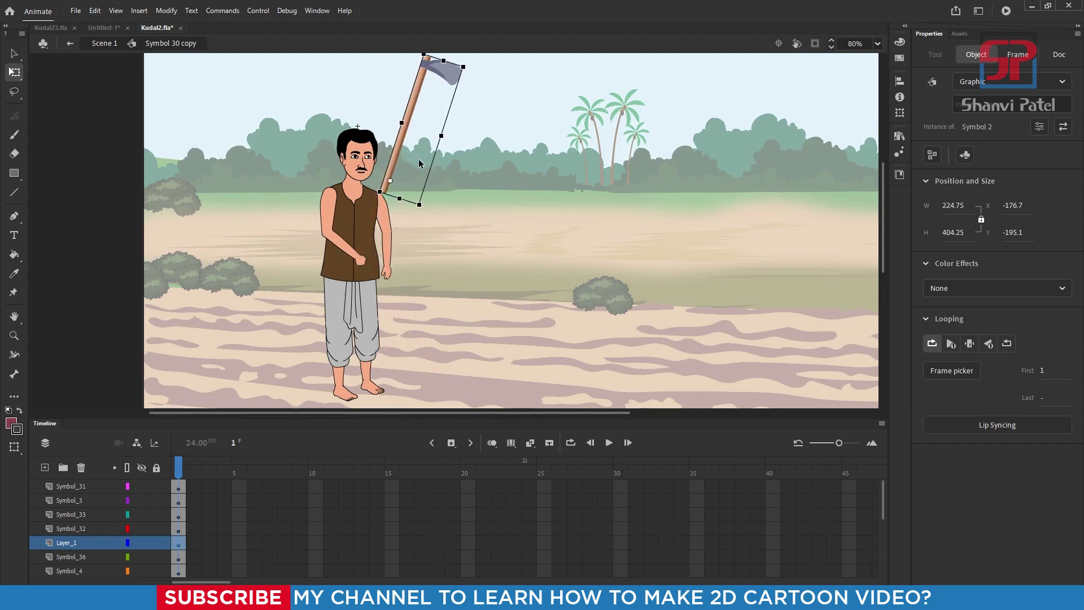
pyautogui.scroll(1, 419, 164)
pyautogui.moveTo(483, 89); pyautogui.dragTo(398, 52)
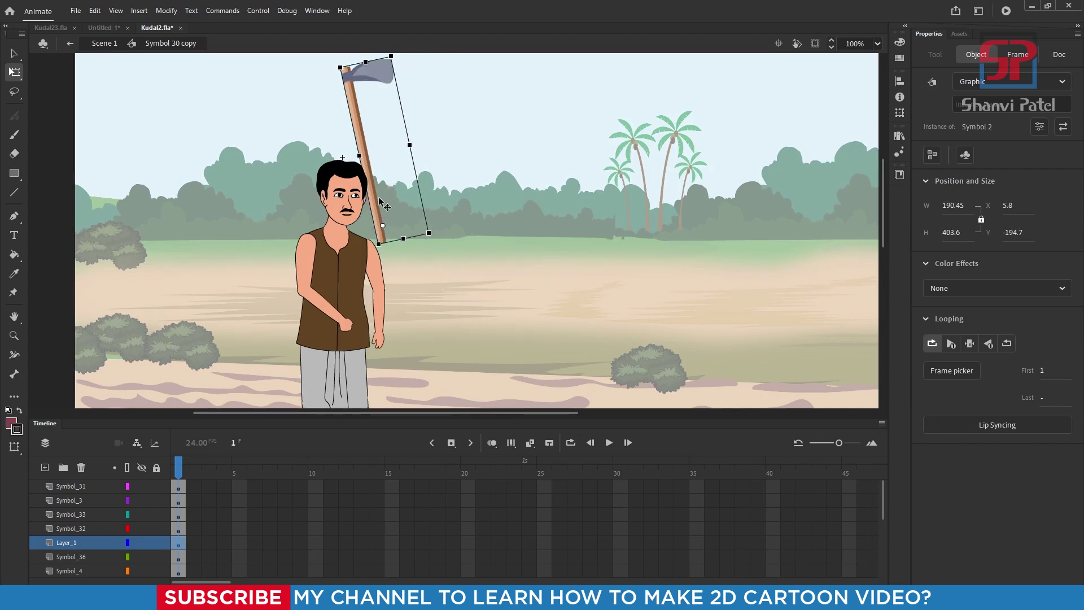
pyautogui.scroll(-1, 403, 162)
pyautogui.moveTo(395, 79); pyautogui.dragTo(378, 80)
pyautogui.click(64, 544)
# Rotate the farmer's near upper arm, forearm and hand together about the shoulder so the hand reaches the raised hoe handle.
pyautogui.click(326, 263)
pyautogui.scroll(1, 344, 257)
pyautogui.keyDown('shift'); pyautogui.click(354, 308); pyautogui.keyUp('shift')
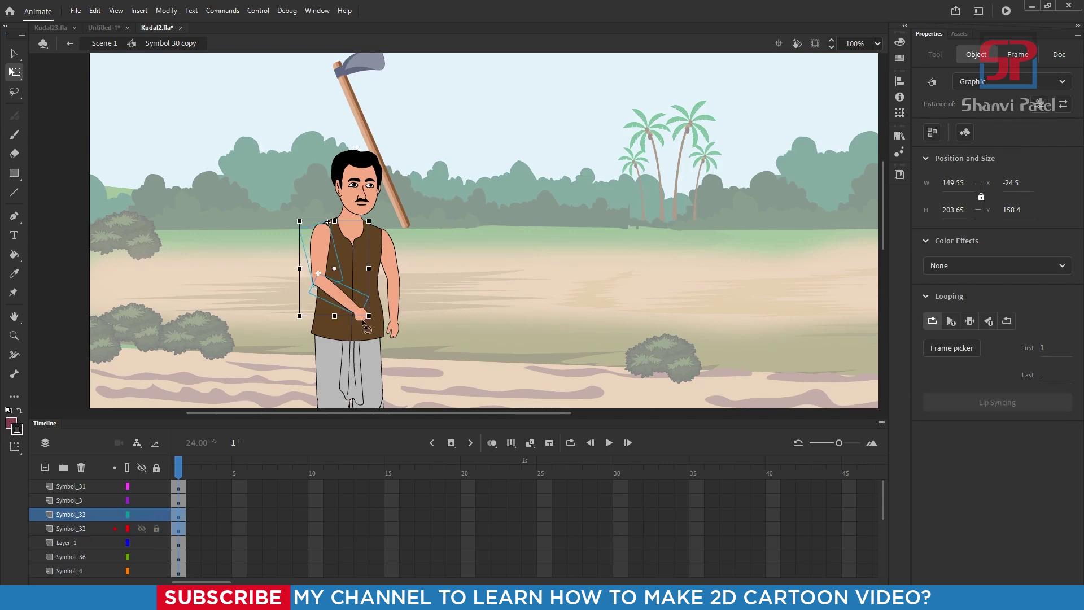
pyautogui.scroll(2, 364, 326)
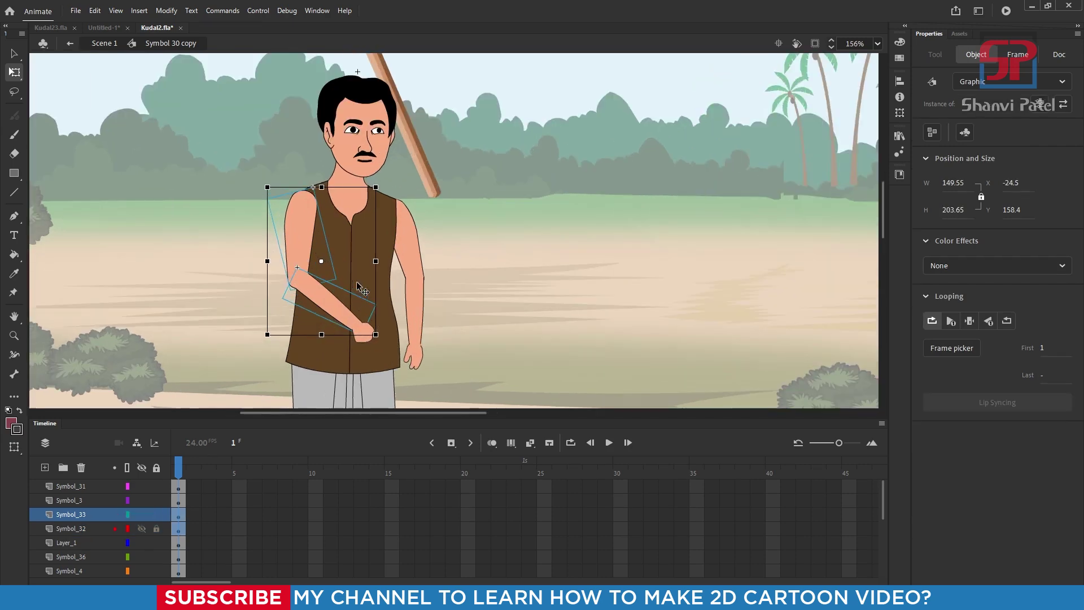
pyautogui.click(372, 336)
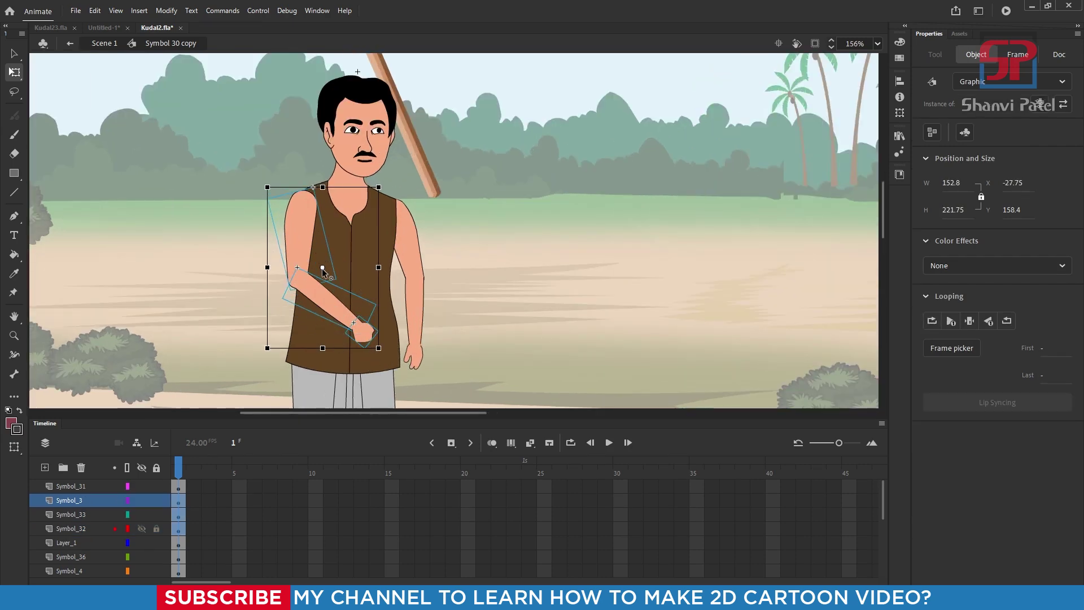
pyautogui.moveTo(323, 268); pyautogui.dragTo(301, 204)
pyautogui.moveTo(265, 356); pyautogui.dragTo(364, 239)
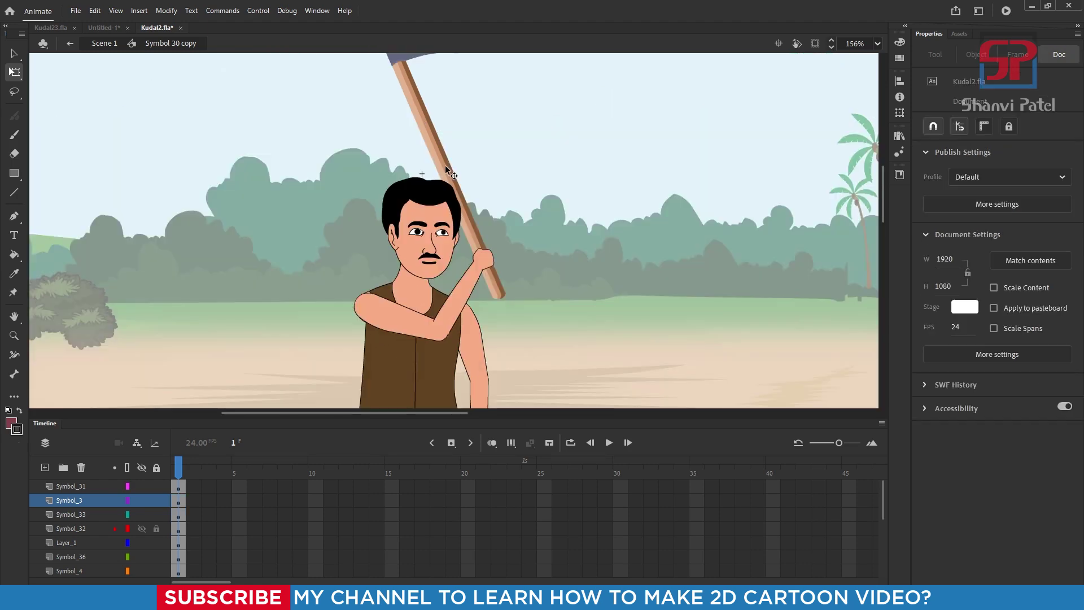
# Reorder the layers so the hoe's Layer_1 is above the body and Symbol_3, Symbol_33 and Symbol_32 are above the hoe.
pyautogui.click(89, 543)
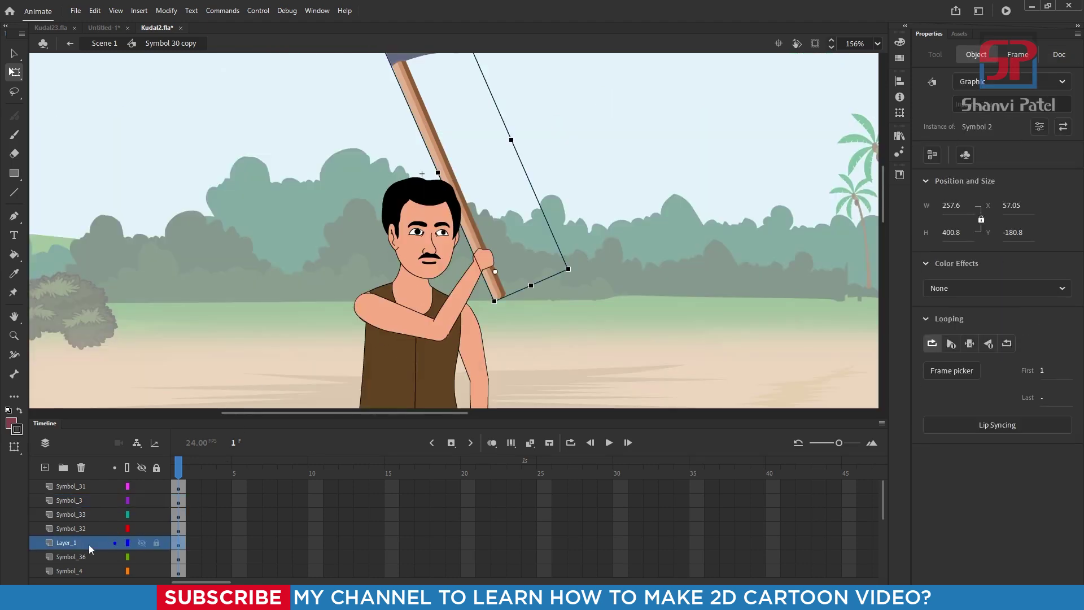
pyautogui.moveTo(76, 544); pyautogui.dragTo(76, 493)
pyautogui.click(85, 528)
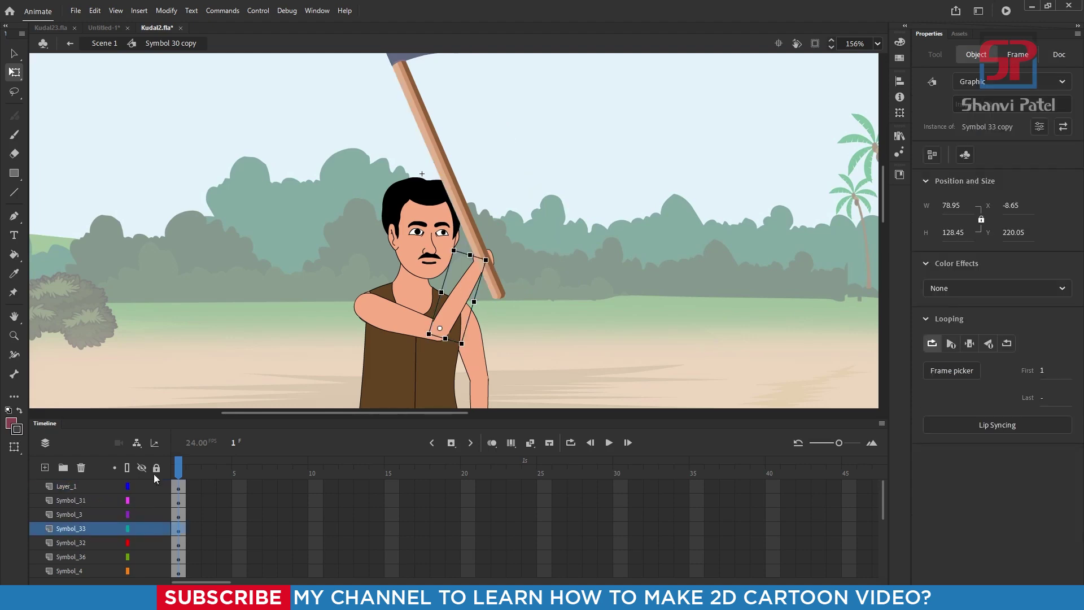
pyautogui.click(85, 514)
pyautogui.keyDown('shift'); pyautogui.click(84, 528); pyautogui.keyUp('shift')
pyautogui.keyDown('shift'); pyautogui.click(83, 543); pyautogui.keyUp('shift')
pyautogui.moveTo(79, 528); pyautogui.dragTo(76, 499)
pyautogui.moveTo(76, 500); pyautogui.dragTo(77, 482)
pyautogui.scroll(-3, 503, 267)
pyautogui.scroll(2, 501, 322)
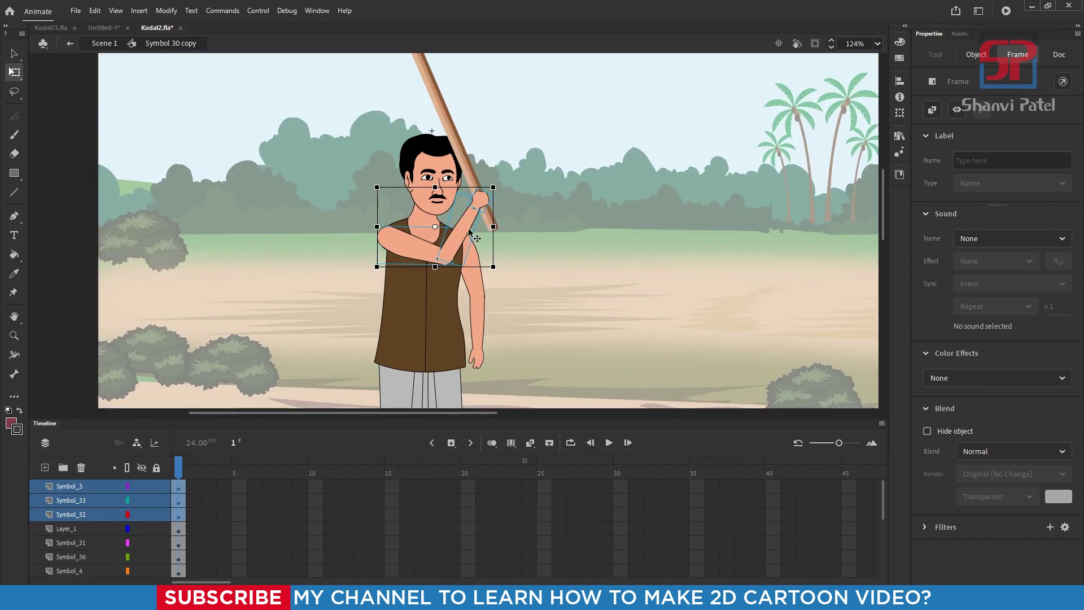
# Rotate the far forearm and hand upward and place them beside the lower end of the hoe handle.
pyautogui.click(479, 326)
pyautogui.scroll(2, 489, 365)
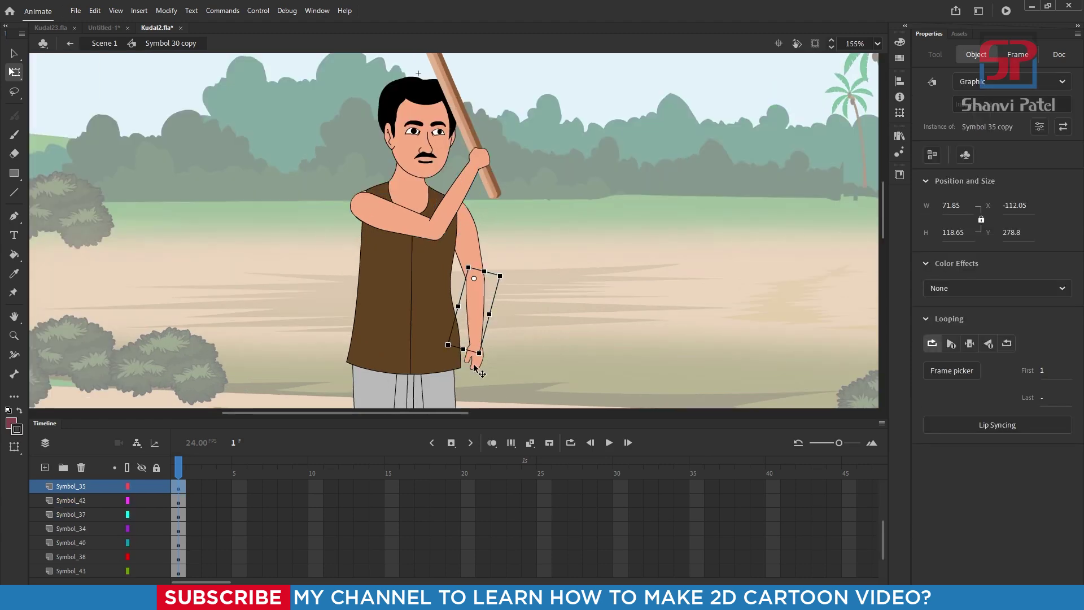
pyautogui.keyDown('shift'); pyautogui.click(475, 357); pyautogui.keyUp('shift')
pyautogui.moveTo(475, 319); pyautogui.dragTo(473, 278)
pyautogui.moveTo(504, 383); pyautogui.dragTo(493, 204)
pyautogui.moveTo(496, 234); pyautogui.dragTo(507, 205)
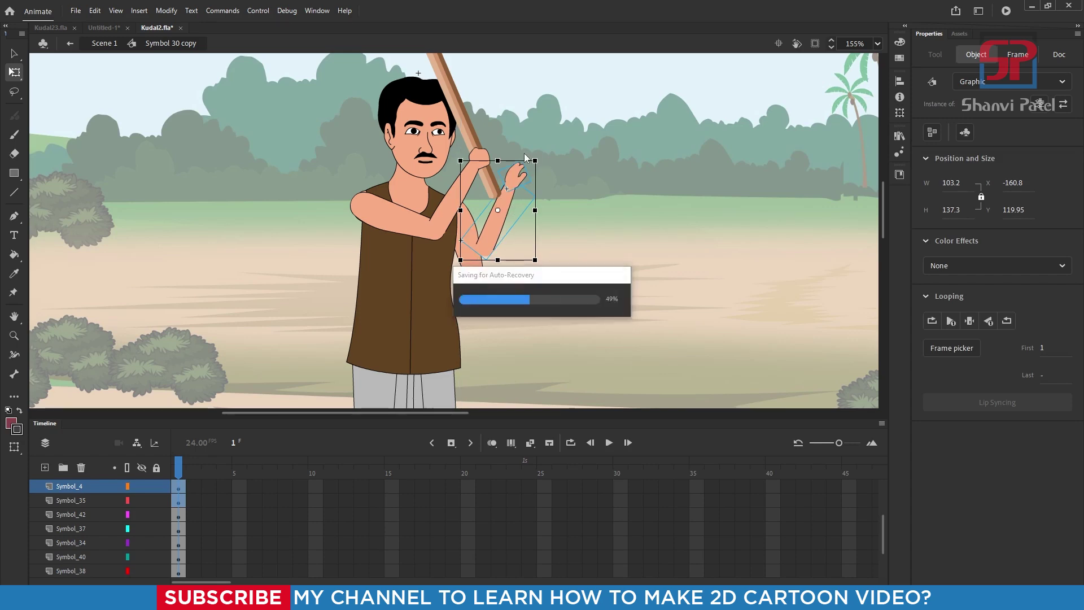
pyautogui.moveTo(538, 162); pyautogui.dragTo(503, 147)
pyautogui.moveTo(506, 229); pyautogui.dragTo(534, 228)
pyautogui.click(543, 185)
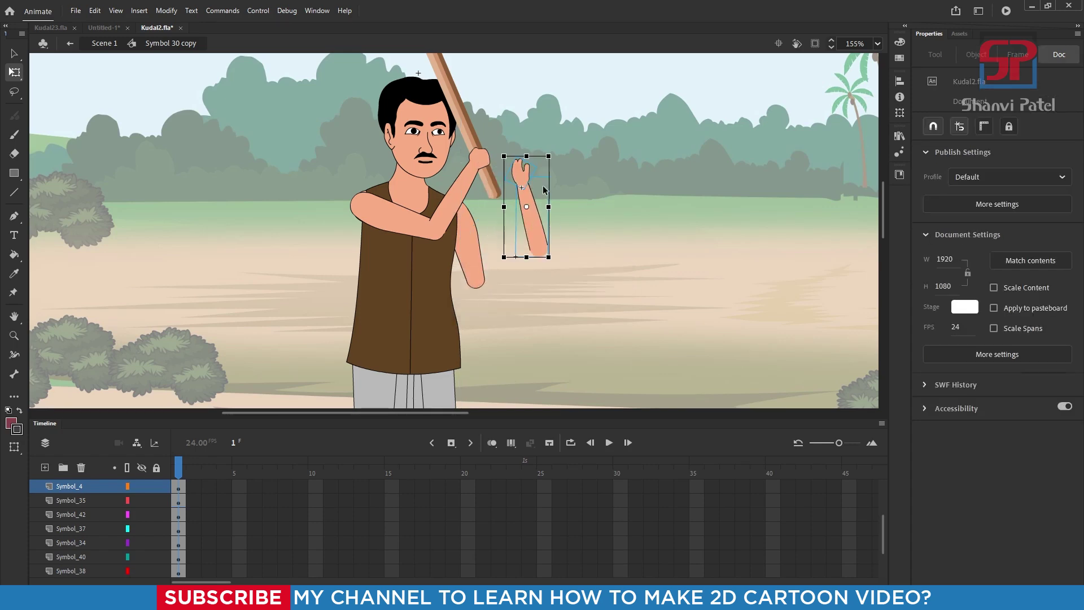
# Set the far hand's first graphic frame to 7 so that it shows a gripping fist.
pyautogui.click(516, 168)
pyautogui.moveTo(1041, 370); pyautogui.dragTo(1044, 372)
pyautogui.scroll(5, 501, 157)
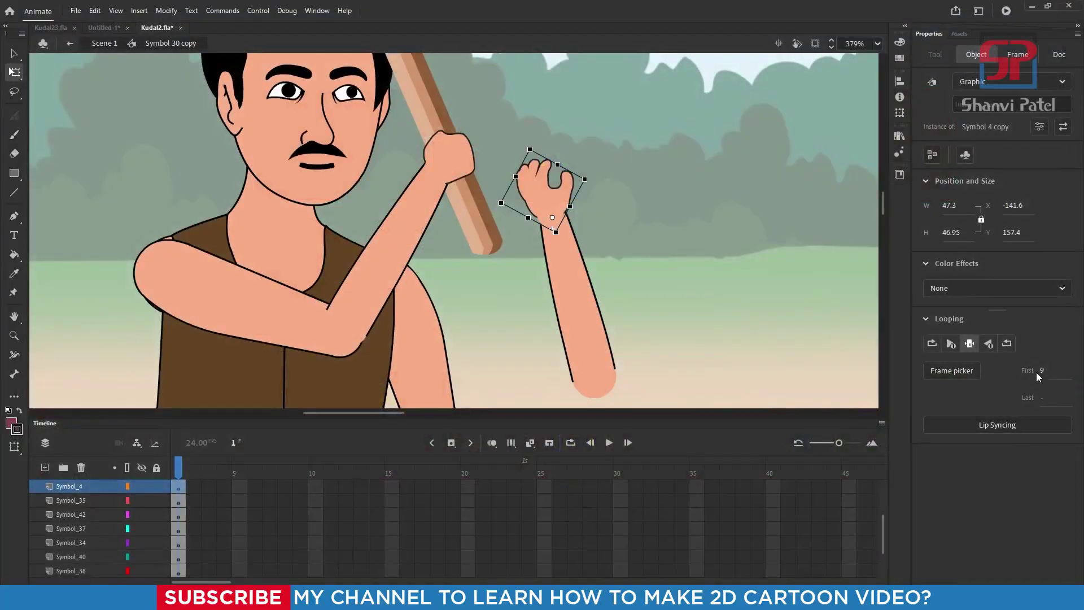
pyautogui.moveTo(1044, 372); pyautogui.dragTo(1041, 372)
# Move the far forearm and hand onto the hoe handle and rotate the far upper arm outward about the shoulder.
pyautogui.click(571, 266)
pyautogui.moveTo(572, 266); pyautogui.dragTo(479, 212)
pyautogui.scroll(-2, 471, 167)
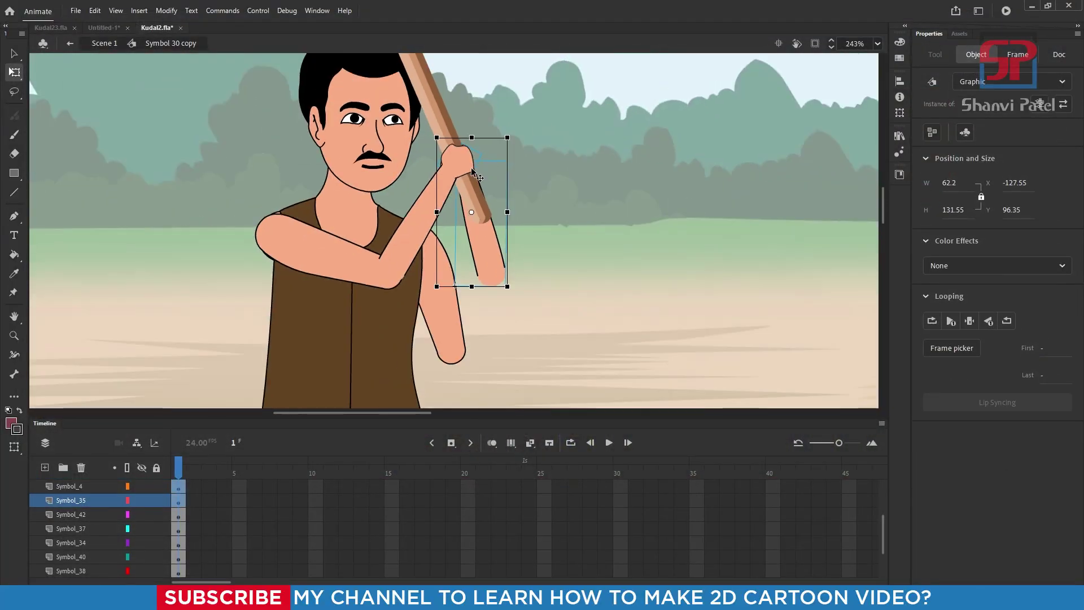
pyautogui.click(458, 335)
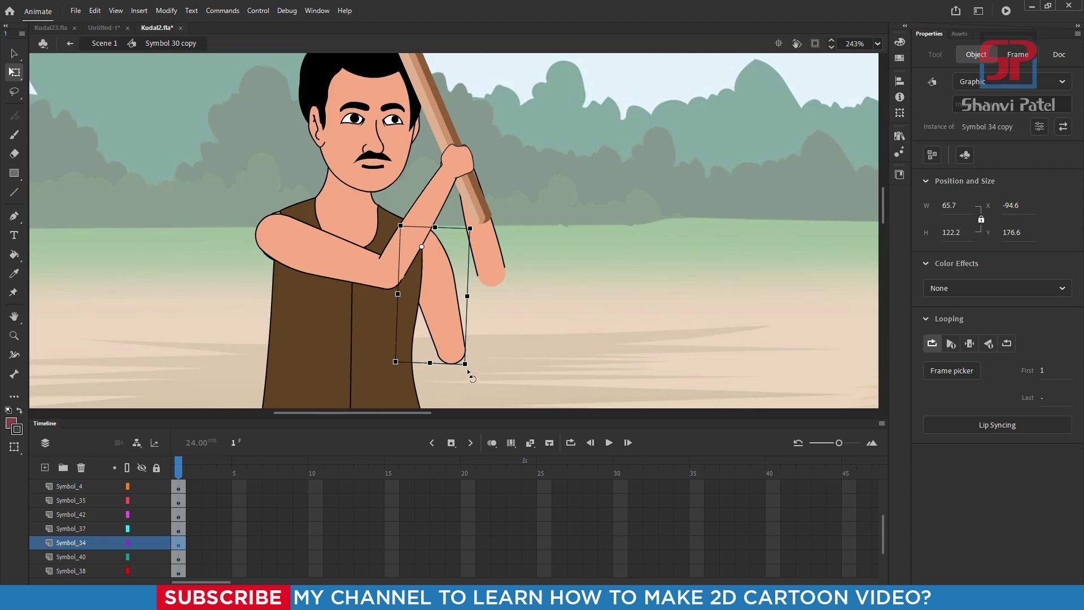
pyautogui.moveTo(469, 374); pyautogui.dragTo(548, 238)
# Briefly hide the hoe and near-hand layers to check the far hand, and join the far forearm to the upper arm's elbow.
pyautogui.scroll(2, 480, 229)
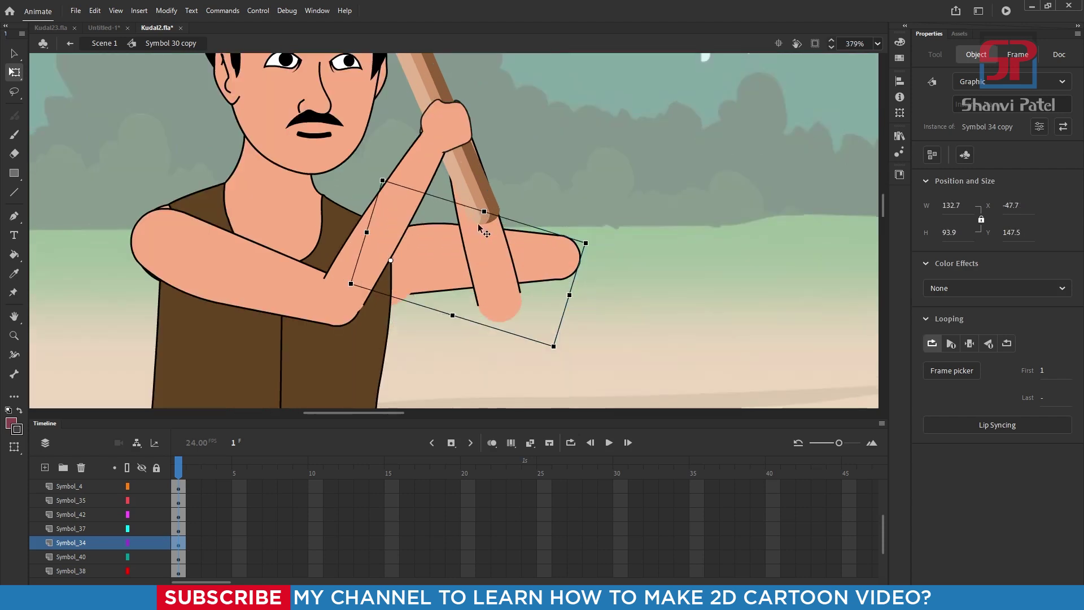
pyautogui.click(489, 258)
pyautogui.click(469, 181)
pyautogui.click(142, 486)
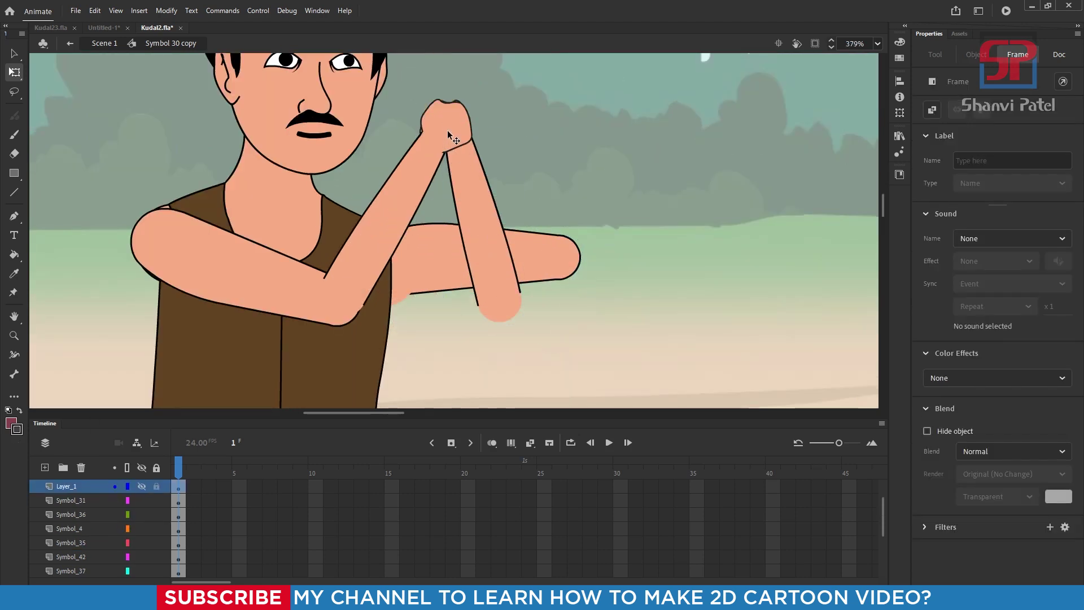
pyautogui.click(448, 133)
pyautogui.click(144, 486)
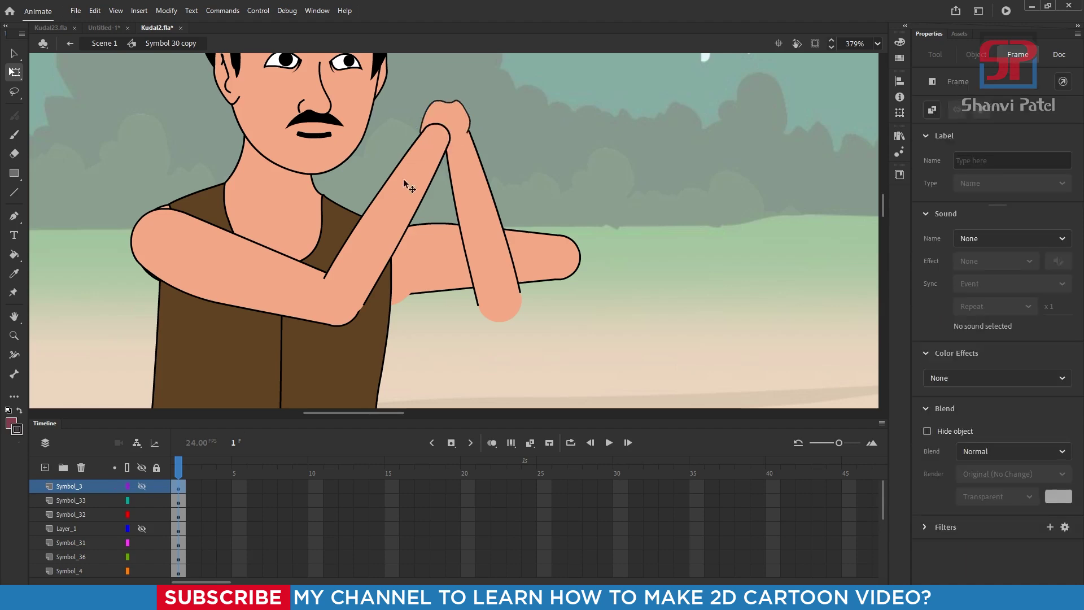
pyautogui.moveTo(484, 221); pyautogui.dragTo(540, 180)
pyautogui.hotkey('ctrl', 'z')
pyautogui.hotkey('ctrl', 'z')
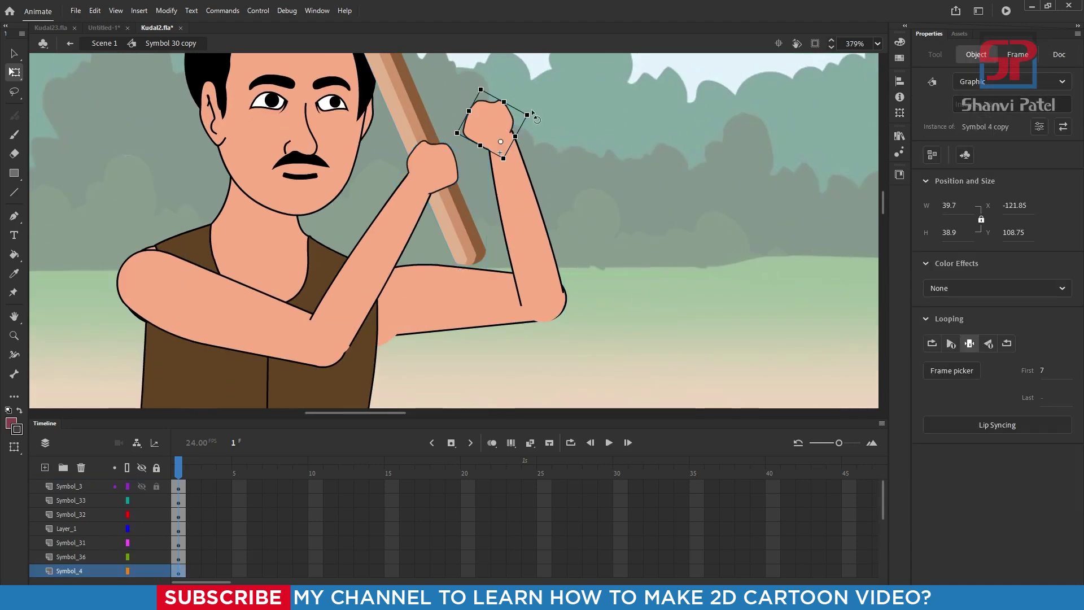
# Rotate the far upper arm slightly downward and refit the forearm and hand so they meet the elbow and grip the handle.
pyautogui.click(449, 302)
pyautogui.moveTo(568, 362)
pyautogui.mouseDown()
pyautogui.moveTo(580, 327)
pyautogui.moveTo(569, 371)
pyautogui.mouseUp()
pyautogui.click(531, 232)
pyautogui.keyDown('shift'); pyautogui.click(500, 123); pyautogui.keyUp('shift')
pyautogui.moveTo(503, 126); pyautogui.dragTo(451, 165)
pyautogui.moveTo(509, 132); pyautogui.dragTo(487, 124)
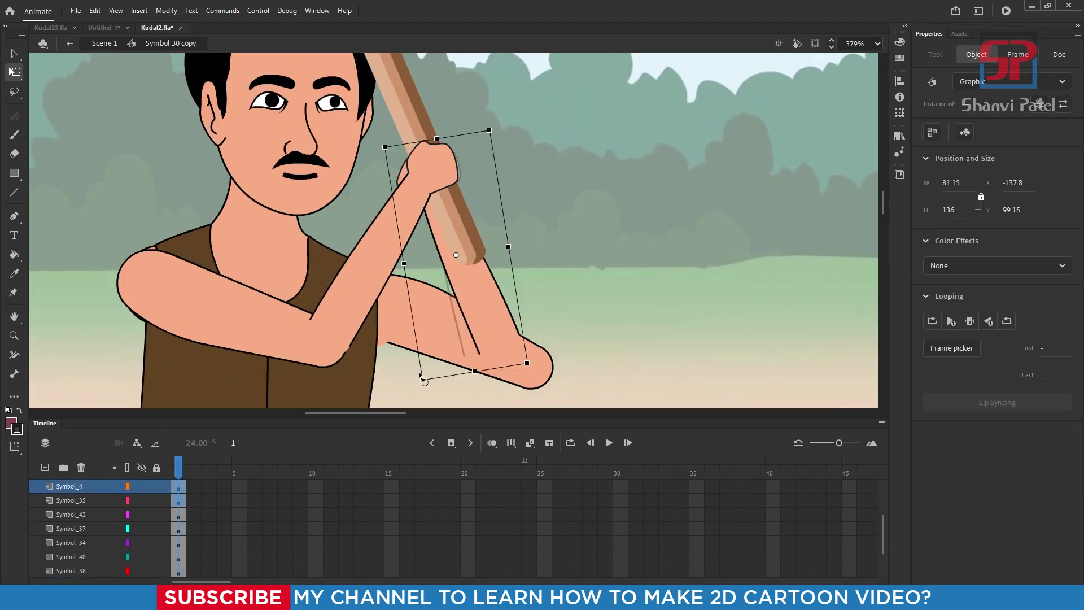
pyautogui.moveTo(475, 298); pyautogui.dragTo(510, 290)
pyautogui.scroll(-1, 518, 210)
pyautogui.click(470, 318)
pyautogui.scroll(-7, 430, 197)
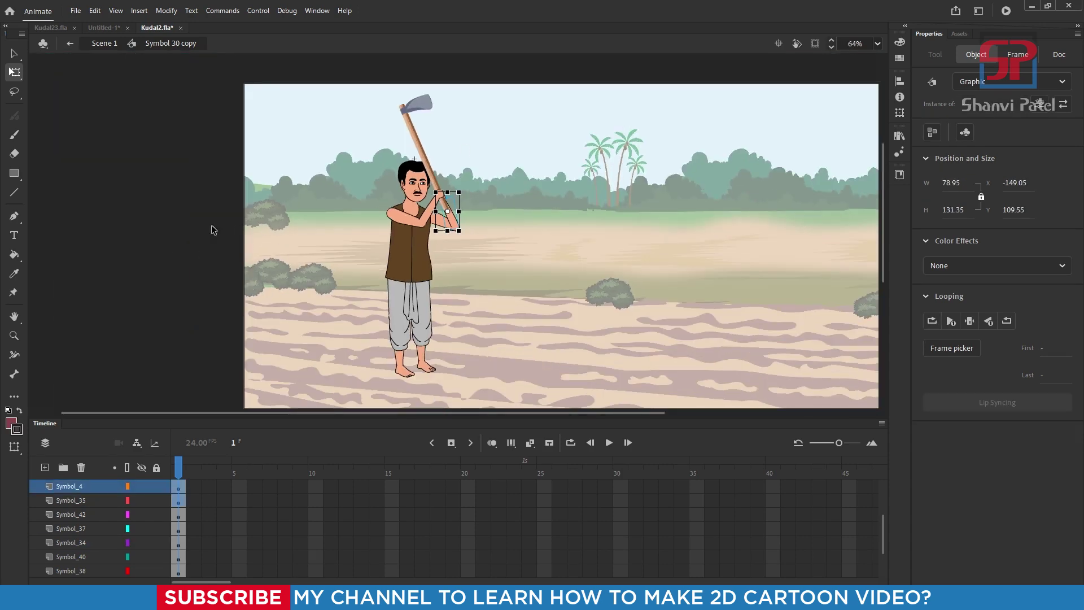
pyautogui.click(213, 229)
pyautogui.scroll(-1, 213, 230)
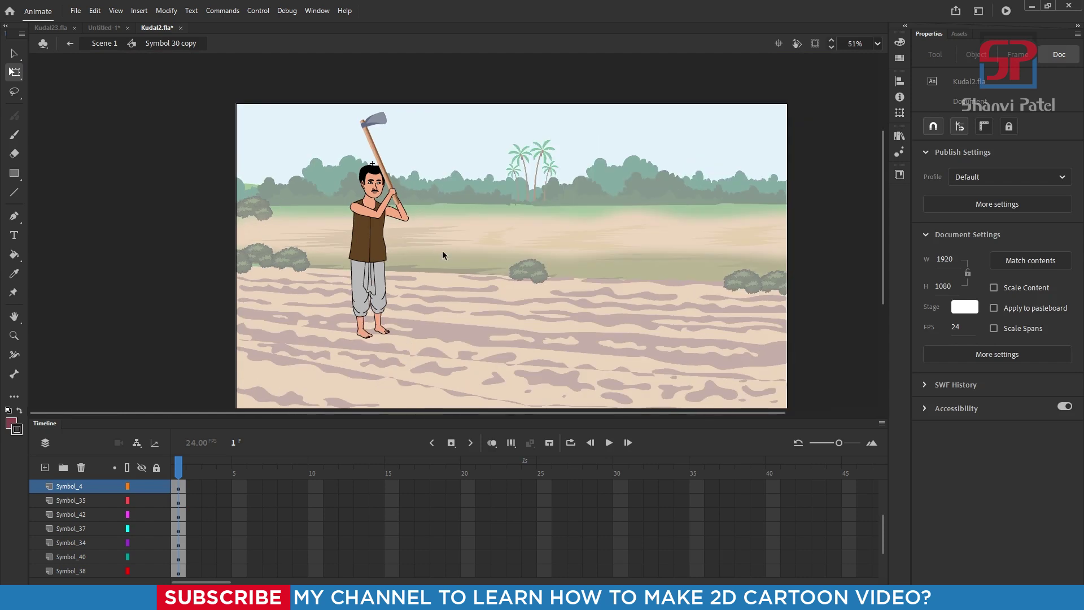
# Insert keyframes at frame 20 on all of the farmer symbol's layers.
pyautogui.moveTo(461, 418); pyautogui.dragTo(477, 242)
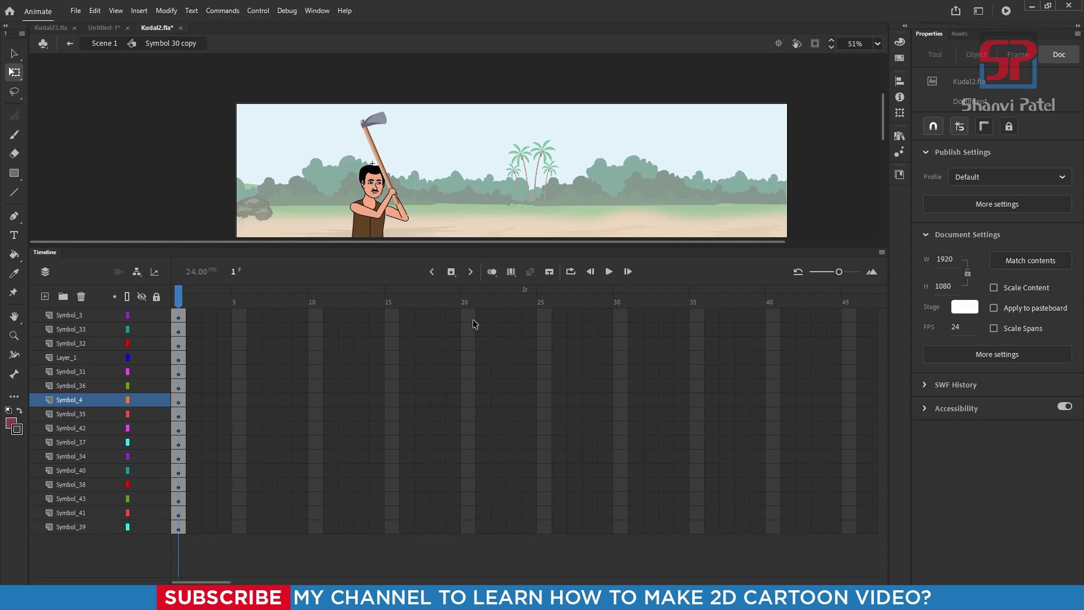
pyautogui.moveTo(467, 315); pyautogui.dragTo(468, 476)
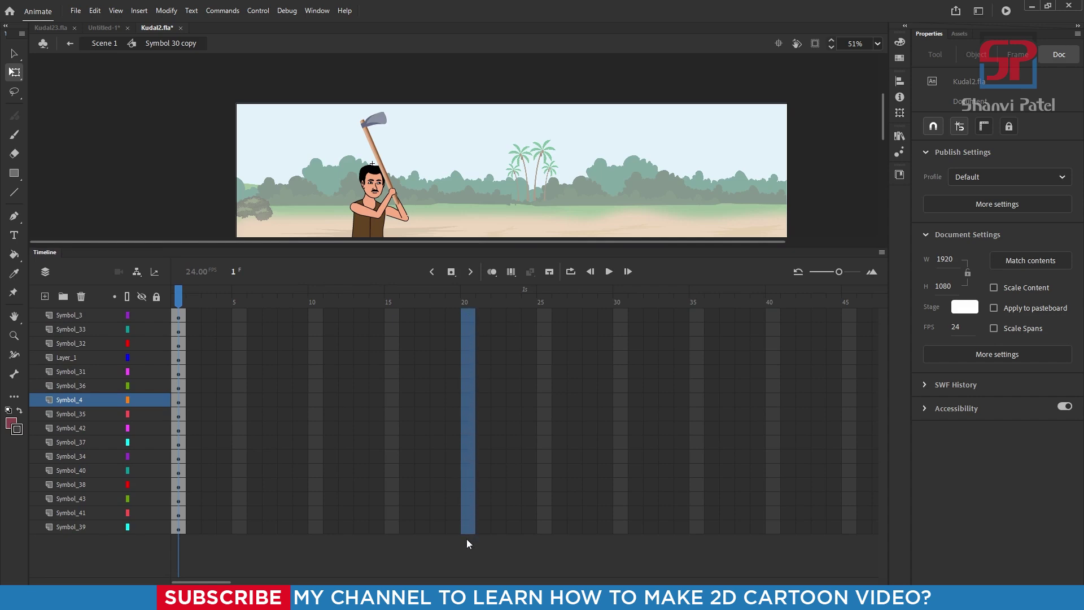
pyautogui.moveTo(467, 539); pyautogui.dragTo(467, 538)
pyautogui.press('F6')
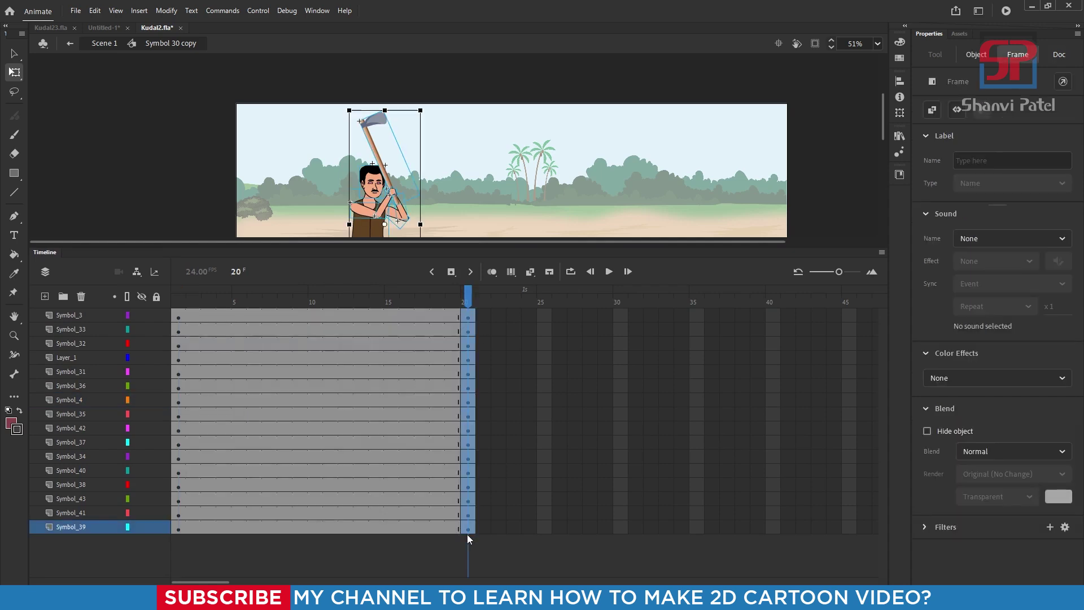
# Insert keyframes at frame 10 on all of the farmer symbol's layers.
pyautogui.click(324, 311)
pyautogui.click(313, 312)
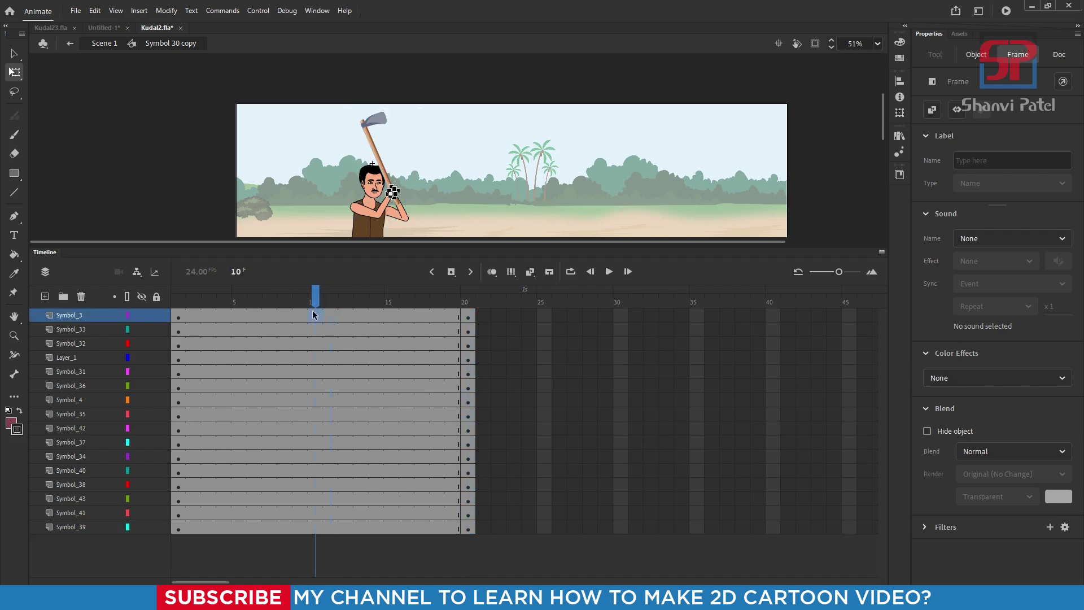
pyautogui.moveTo(313, 311); pyautogui.dragTo(316, 532)
pyautogui.press('F6')
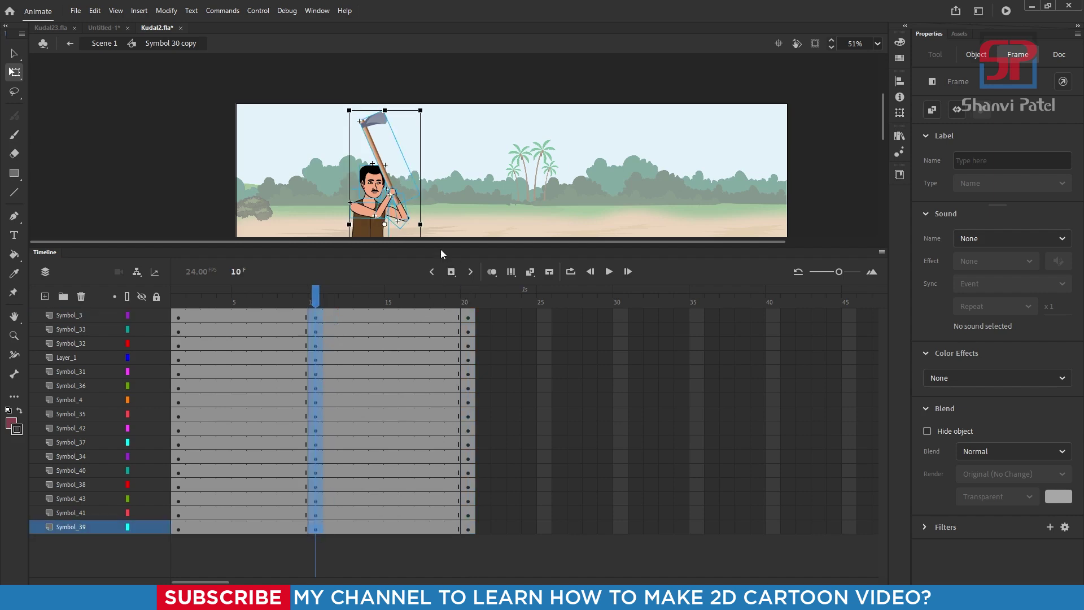
# At frame 10, rotate the hoe blade-down and place it in front of the farmer with its handle sloping toward the ground.
pyautogui.moveTo(440, 249); pyautogui.dragTo(406, 358)
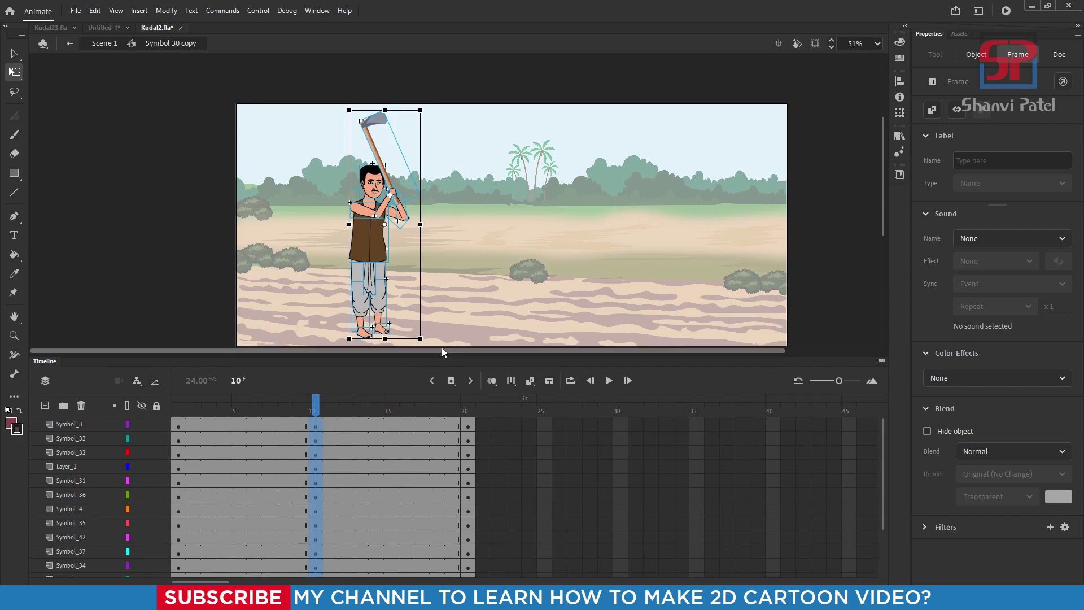
pyautogui.scroll(-1, 441, 225)
pyautogui.scroll(1, 441, 227)
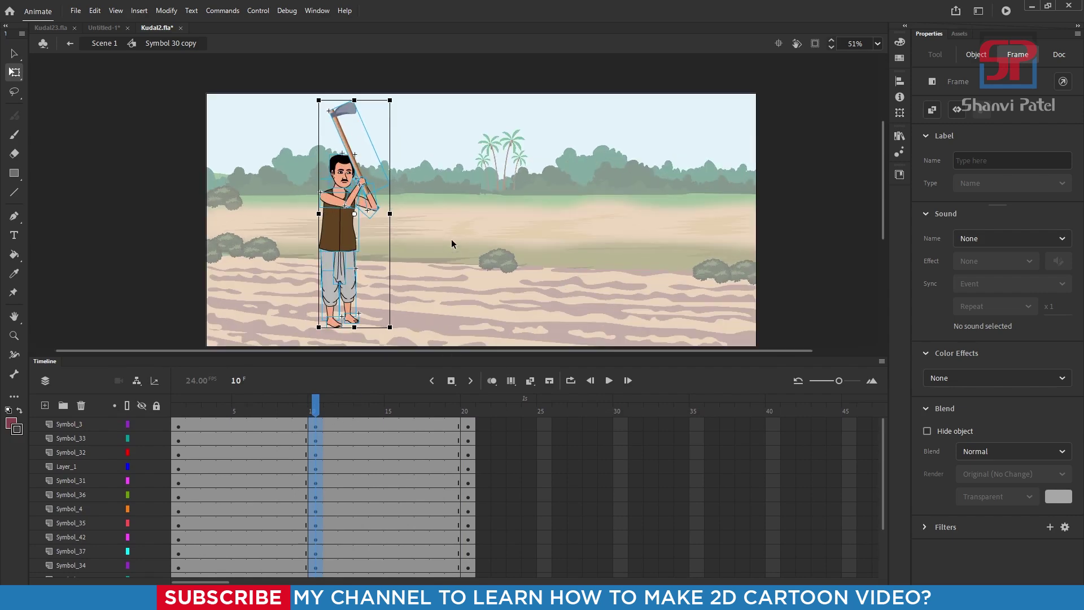
pyautogui.moveTo(404, 358); pyautogui.dragTo(404, 412)
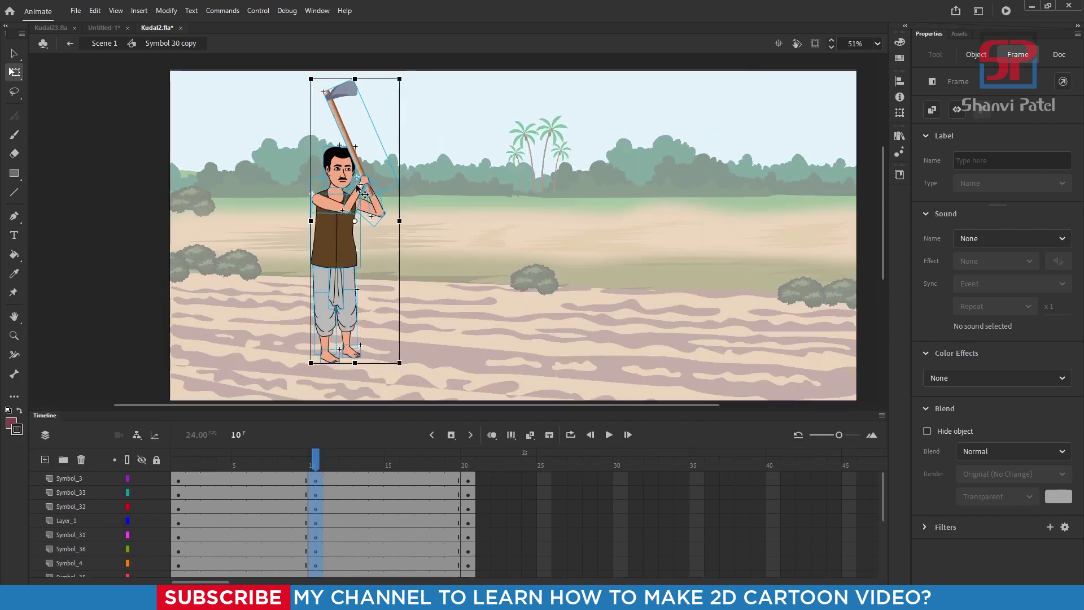
pyautogui.click(355, 95)
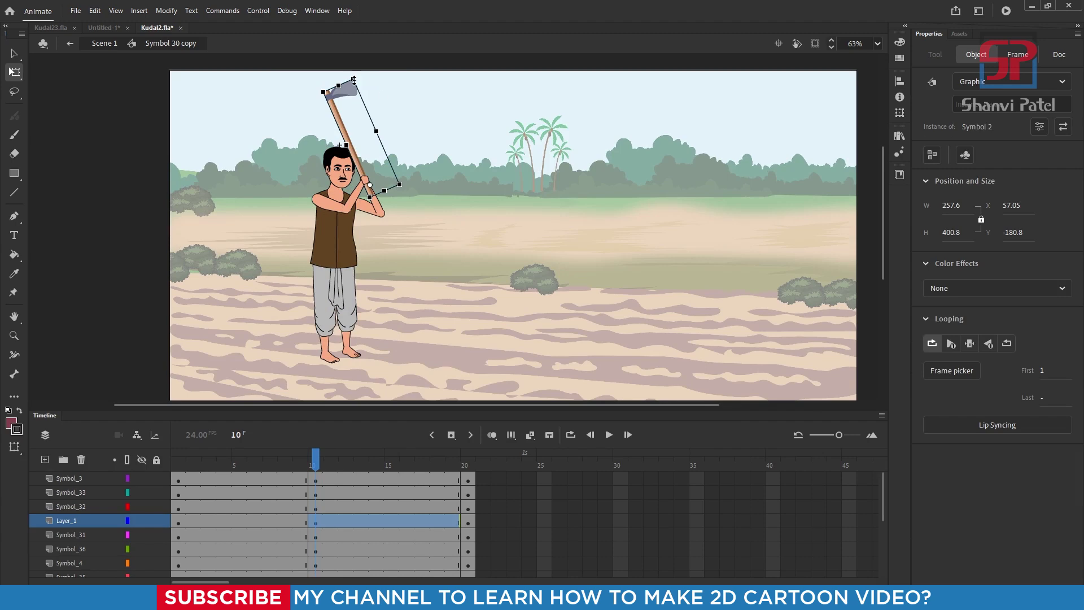
pyautogui.moveTo(366, 84); pyautogui.dragTo(429, 211)
pyautogui.moveTo(414, 183); pyautogui.dragTo(494, 392)
pyautogui.moveTo(478, 318); pyautogui.dragTo(480, 307)
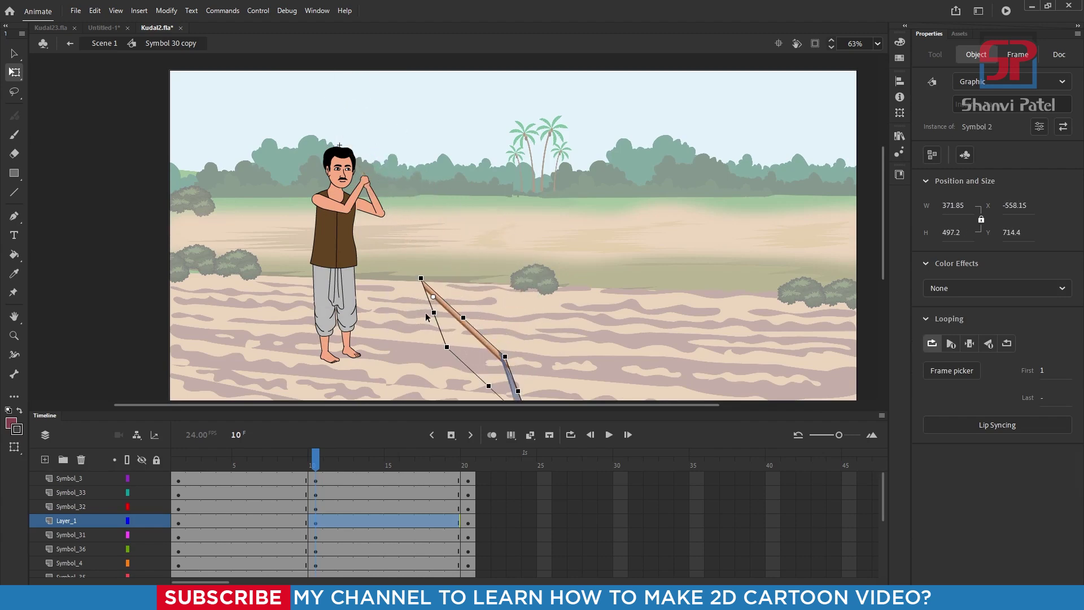
pyautogui.hotkey('ctrl', 'z')
pyautogui.moveTo(485, 345); pyautogui.dragTo(478, 310)
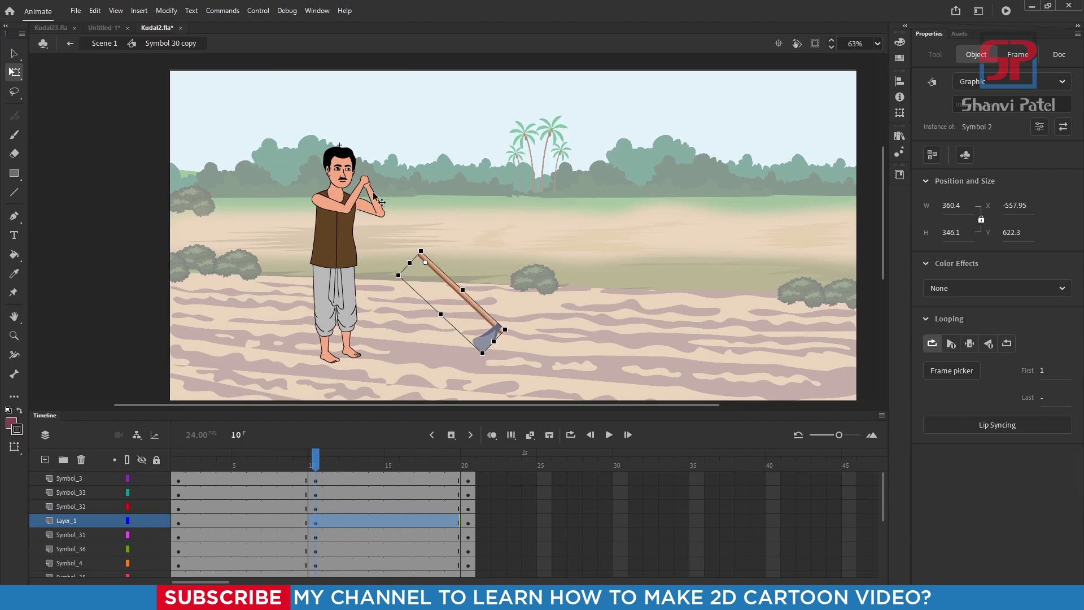
# Rotate the near upper arm, forearm and hand together downward about the shoulder.
pyautogui.scroll(2, 367, 193)
pyautogui.click(366, 181)
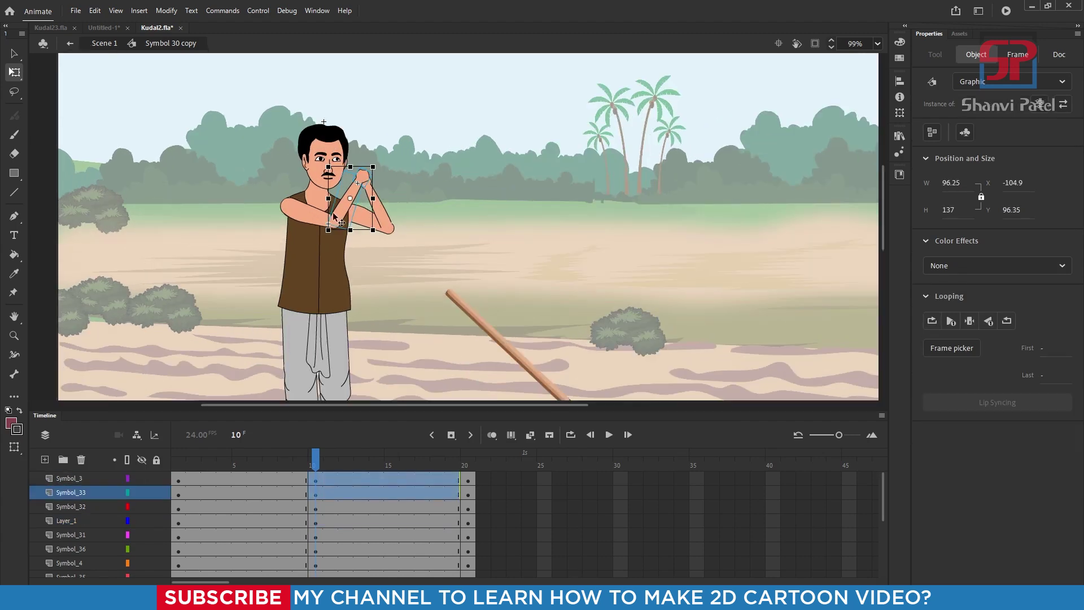
pyautogui.click(305, 218)
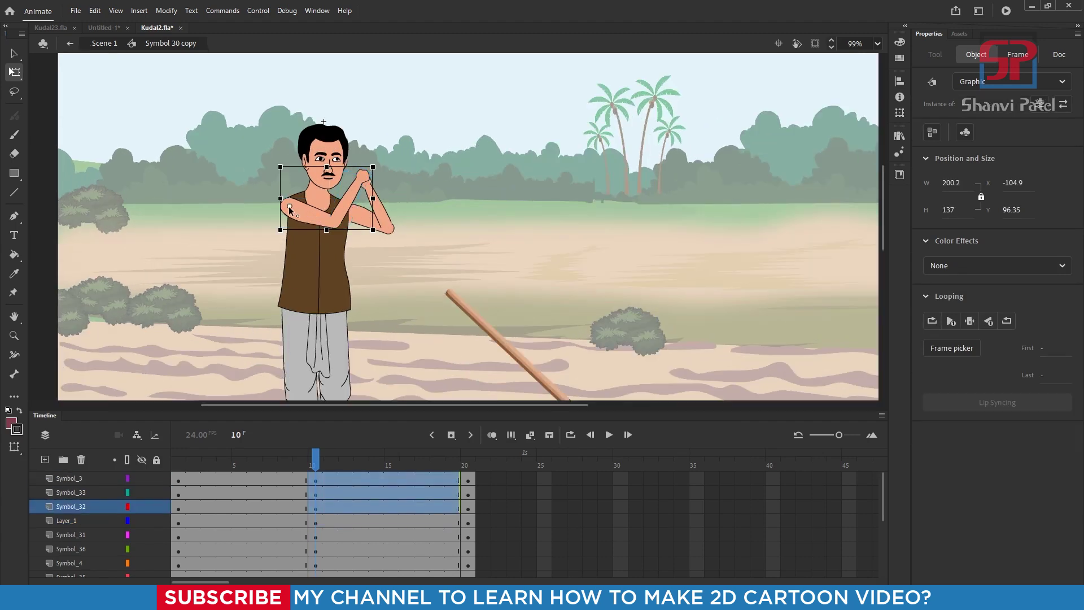
pyautogui.moveTo(377, 170); pyautogui.dragTo(403, 221)
# Lean the torso, head and both arms forward about the waist and shift them forward over the legs.
pyautogui.hotkey('ctrl', 'a')
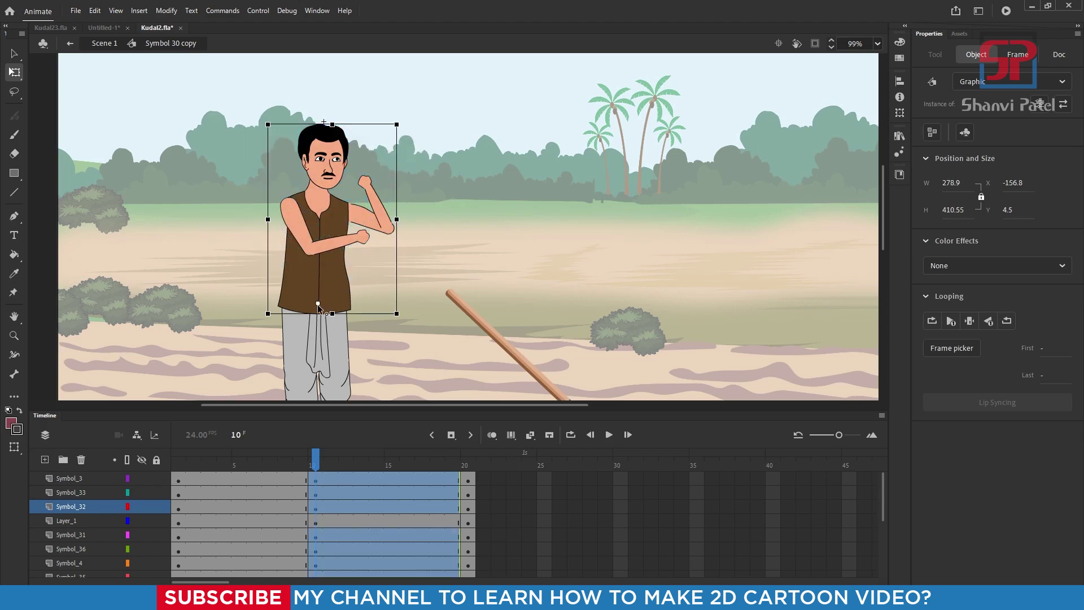
pyautogui.moveTo(405, 125); pyautogui.dragTo(443, 176)
pyautogui.hotkey('ctrl', 'z')
pyautogui.moveTo(298, 253); pyautogui.dragTo(360, 273)
pyautogui.scroll(-2, 363, 218)
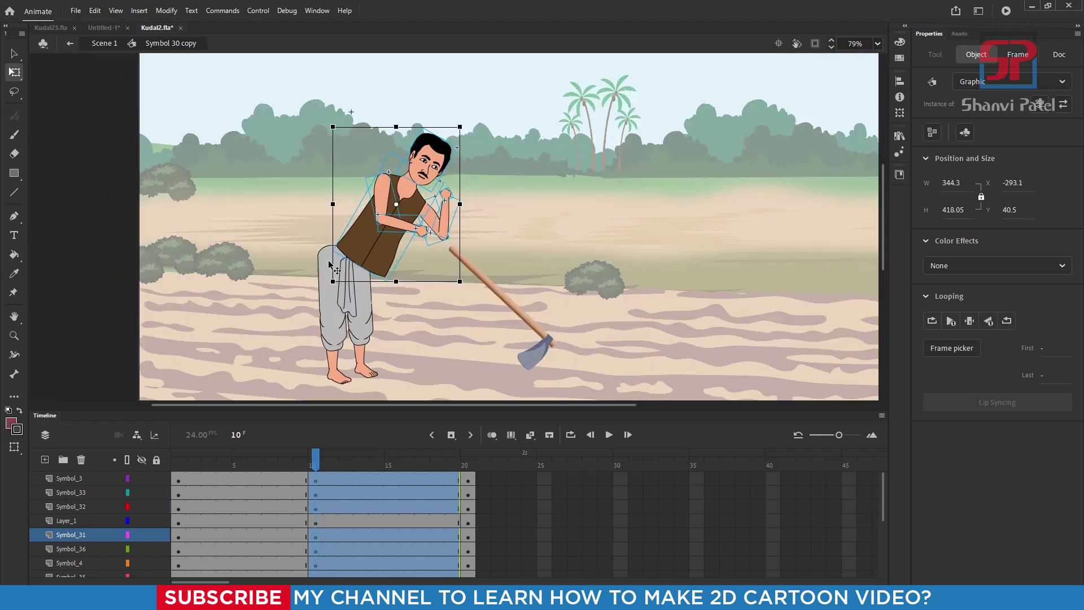
pyautogui.click(334, 334)
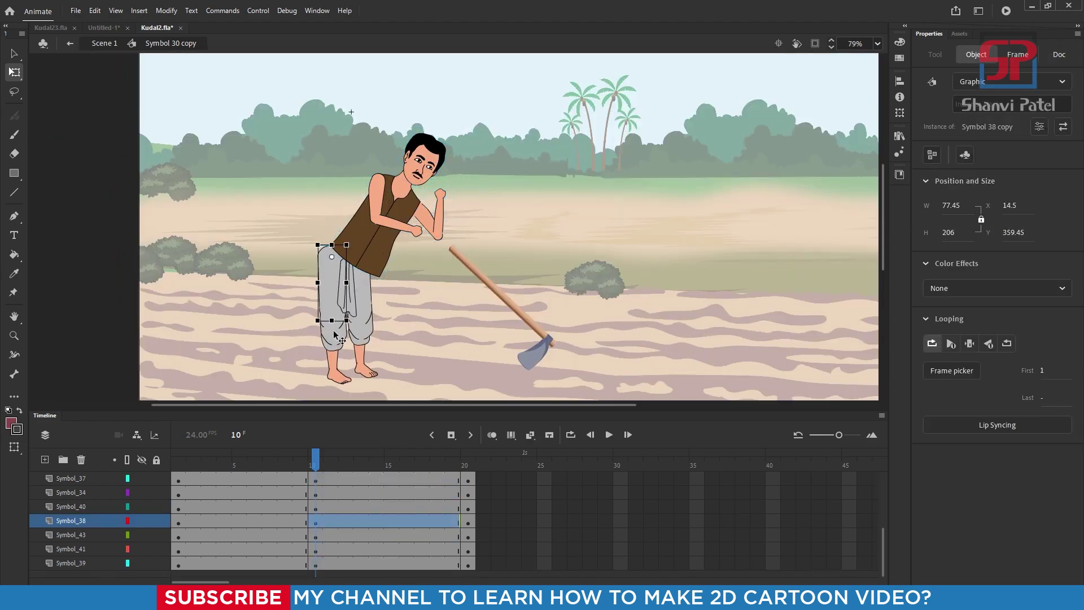
pyautogui.moveTo(333, 287); pyautogui.dragTo(338, 286)
pyautogui.scroll(3, 337, 287)
pyautogui.click(366, 287)
pyautogui.keyDown('shift'); pyautogui.click(339, 287); pyautogui.keyUp('shift')
pyautogui.keyDown('shift'); pyautogui.click(411, 286); pyautogui.keyUp('shift')
pyautogui.scroll(-2, 351, 308)
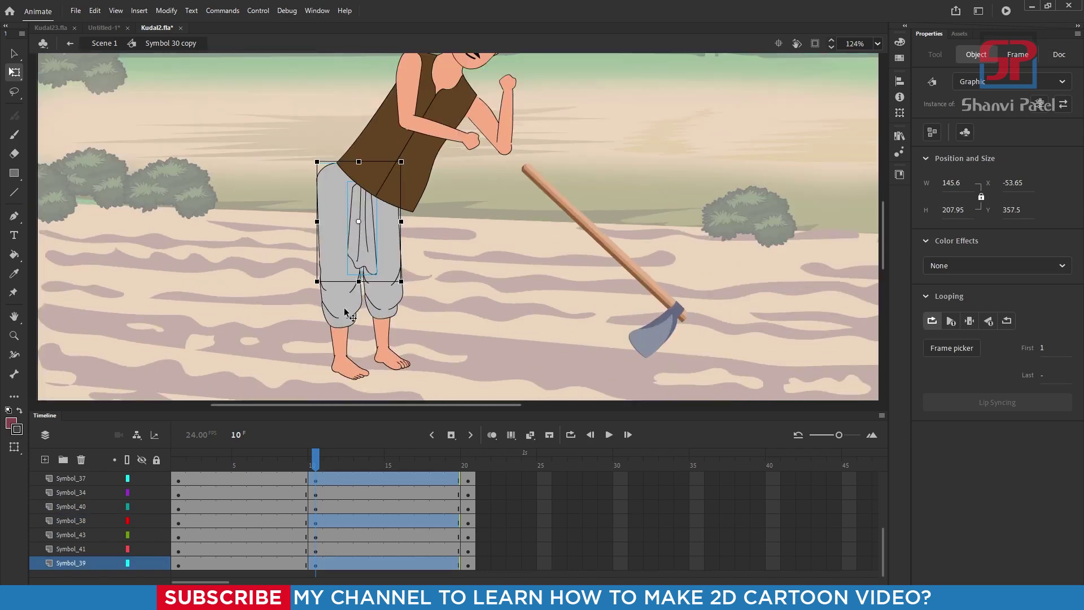
pyautogui.click(346, 313)
pyautogui.scroll(2, 353, 319)
pyautogui.keyDown('shift'); pyautogui.click(372, 260); pyautogui.keyUp('shift')
pyautogui.keyDown('shift'); pyautogui.click(375, 287); pyautogui.keyUp('shift')
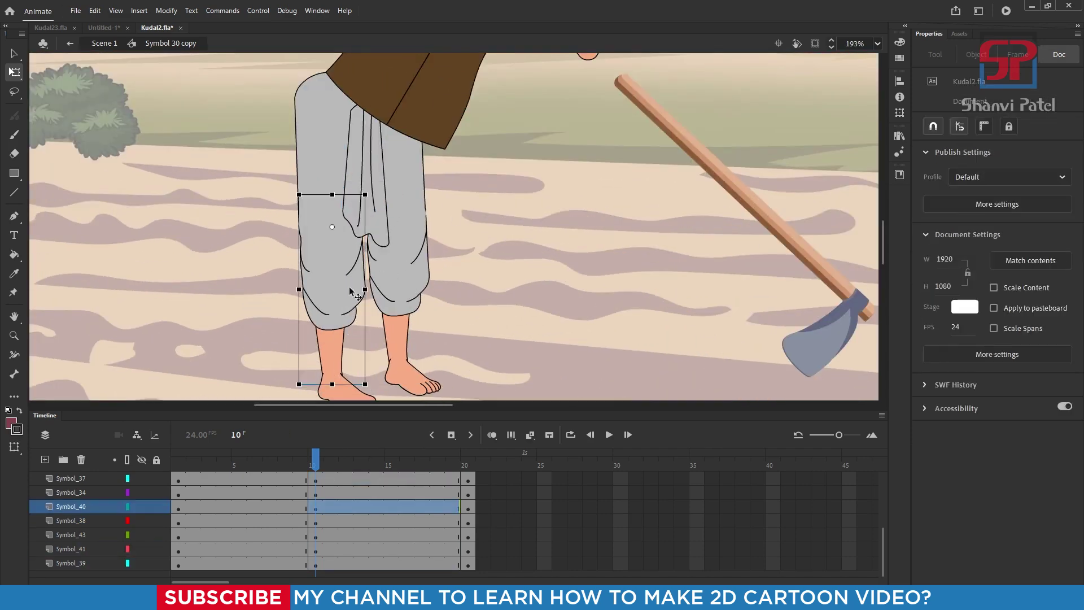
pyautogui.moveTo(377, 184); pyautogui.dragTo(442, 195)
pyautogui.hotkey('ctrl', 'z')
# Rotate both lower legs backward about the knees so the farmer's knees bend.
pyautogui.click(408, 278)
pyautogui.keyDown('shift'); pyautogui.click(315, 289); pyautogui.keyUp('shift')
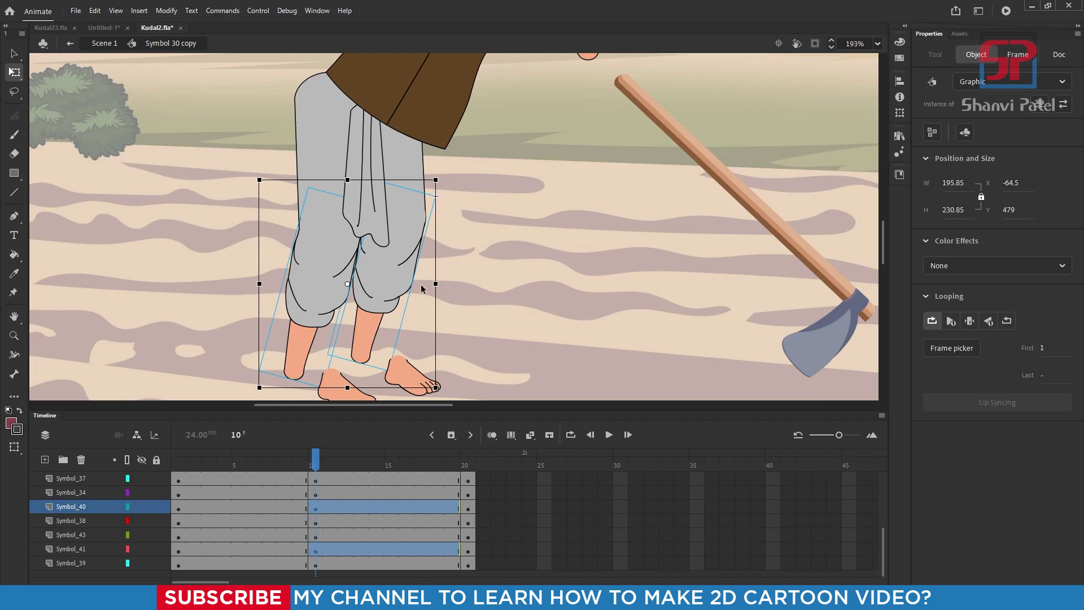
pyautogui.click(421, 289)
pyautogui.click(319, 293)
pyautogui.moveTo(330, 391); pyautogui.dragTo(302, 391)
pyautogui.click(377, 284)
pyautogui.moveTo(393, 374); pyautogui.dragTo(375, 372)
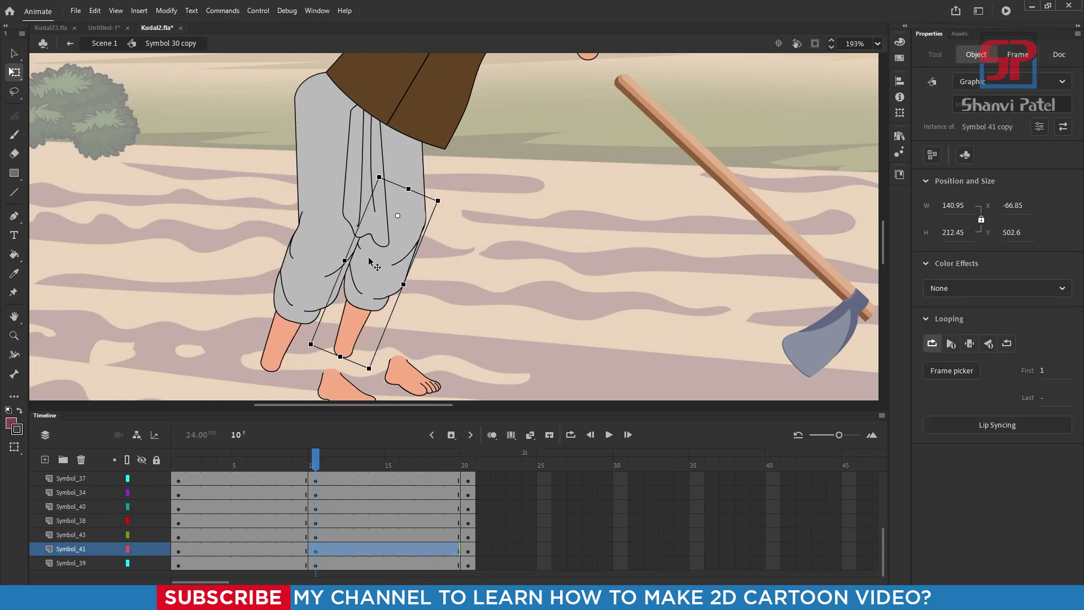
# Move both legs and the front trouser cloth together forward and slightly down so the ankles meet the feet.
pyautogui.scroll(-2, 369, 258)
pyautogui.click(430, 253)
pyautogui.moveTo(294, 203); pyautogui.dragTo(404, 269)
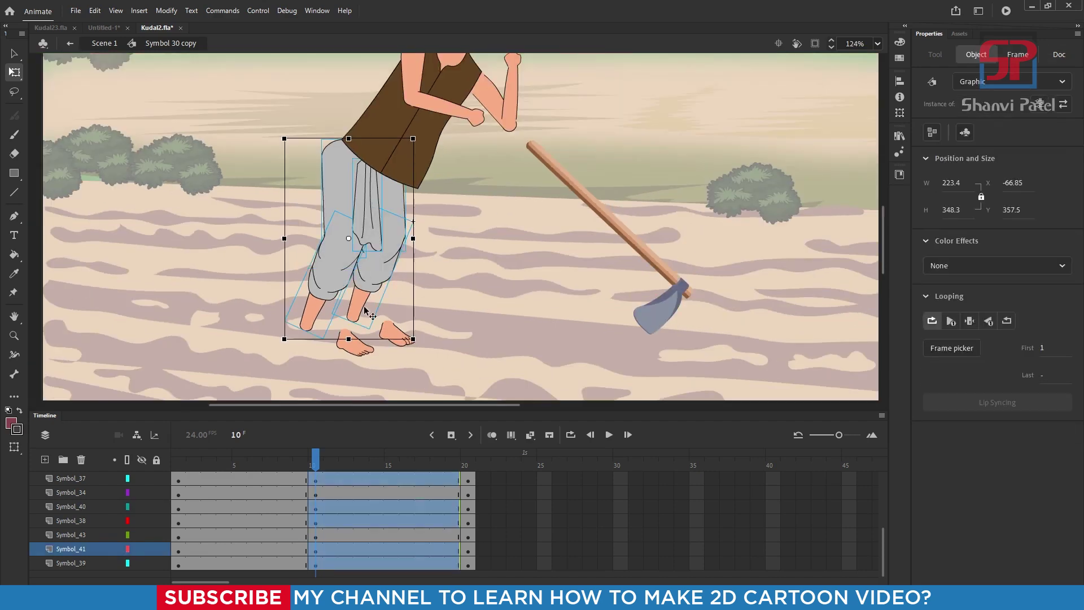
pyautogui.scroll(2, 364, 311)
pyautogui.moveTo(309, 268); pyautogui.dragTo(359, 277)
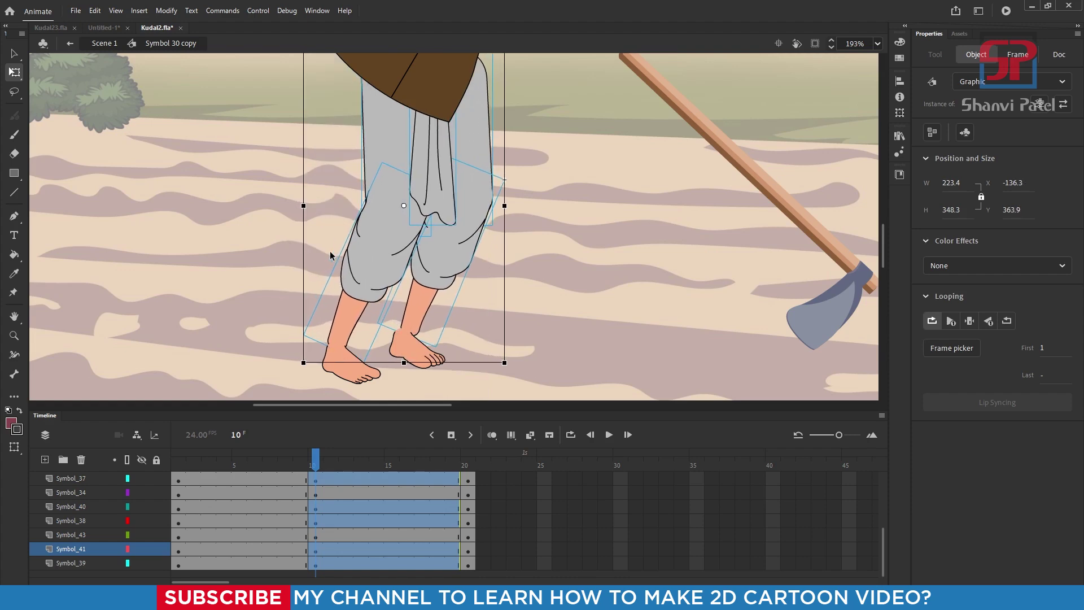
pyautogui.press('Down')
pyautogui.press('Down')
pyautogui.press('Down')
pyautogui.press('Down')
pyautogui.press('Left')
pyautogui.press('Right')
pyautogui.press('Right')
pyautogui.press('Down')
pyautogui.press('Down')
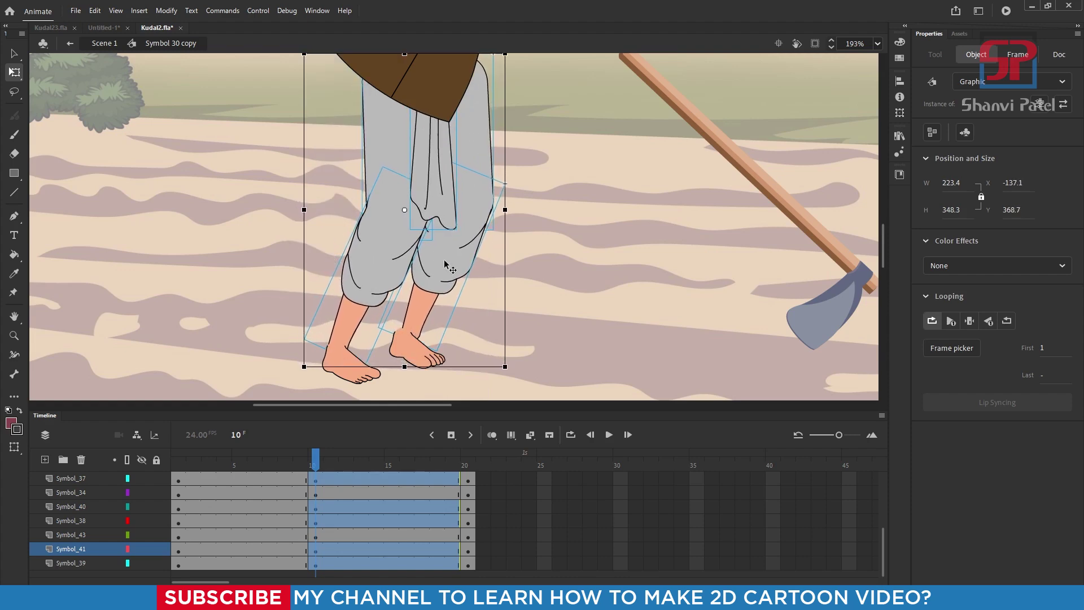
# Nudge the far thigh and lower leg slightly toward the near leg.
pyautogui.click(424, 283)
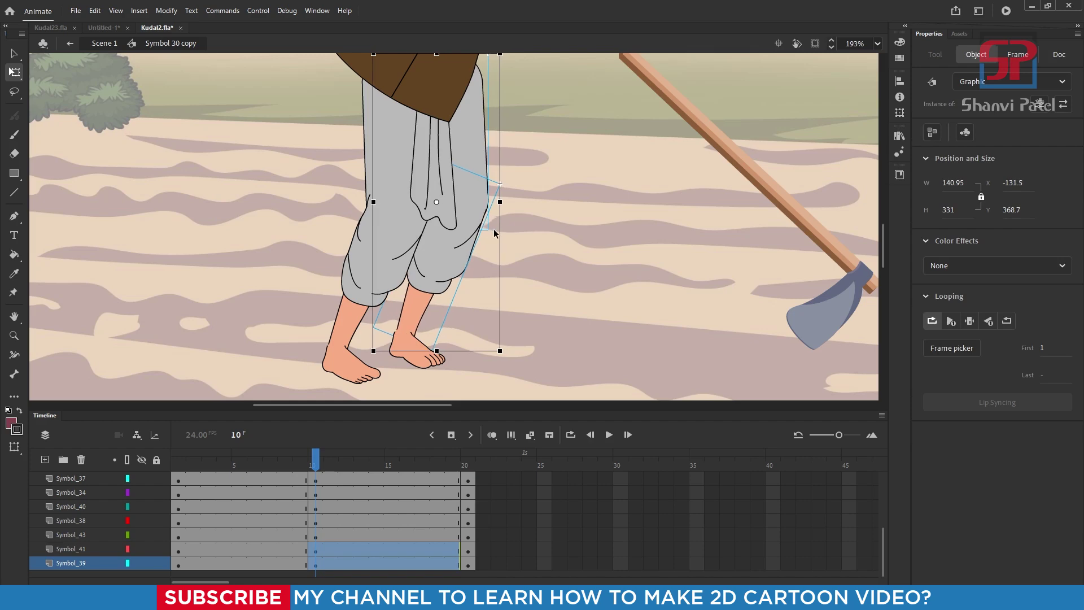
pyautogui.press('Left')
pyautogui.press('Left')
# Move the torso, head and both arms together so the vest's lower edge sits over the hips.
pyautogui.scroll(-2, 377, 264)
pyautogui.moveTo(470, 187); pyautogui.dragTo(425, 283)
pyautogui.click(342, 307)
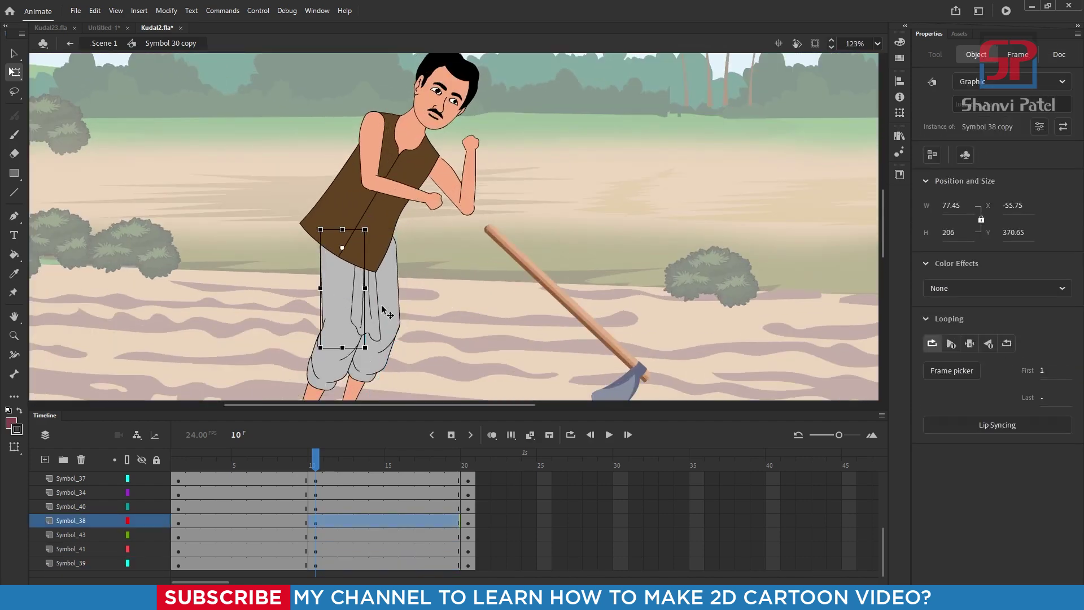
pyautogui.scroll(-2, 401, 289)
pyautogui.moveTo(319, 91); pyautogui.dragTo(482, 213)
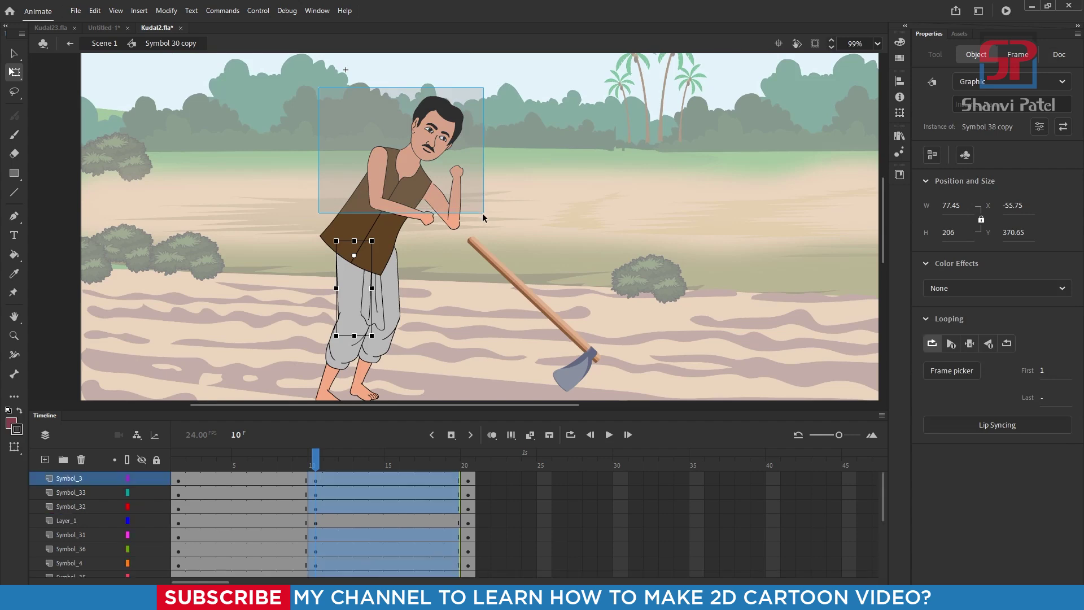
pyautogui.scroll(4, 362, 252)
pyautogui.moveTo(351, 223); pyautogui.dragTo(377, 242)
pyautogui.scroll(-2, 377, 242)
pyautogui.moveTo(443, 200); pyautogui.dragTo(421, 230)
pyautogui.scroll(-1, 390, 158)
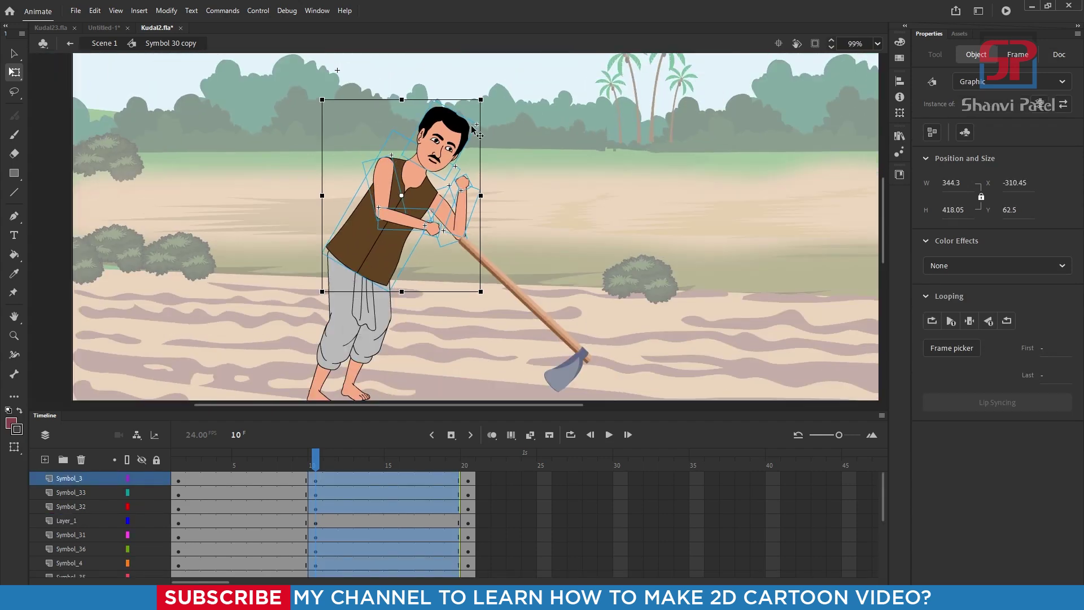
# Rotate the upper body slightly back toward upright and refit it onto the waist.
pyautogui.moveTo(486, 99); pyautogui.dragTo(472, 88)
pyautogui.moveTo(387, 232); pyautogui.dragTo(377, 226)
pyautogui.scroll(-1, 299, 243)
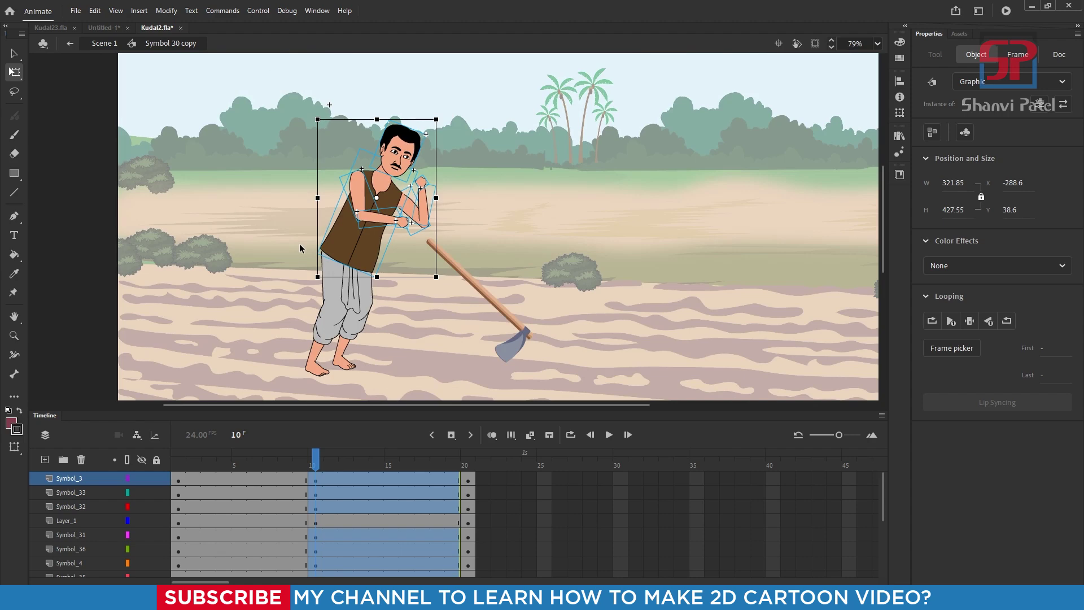
pyautogui.click(468, 215)
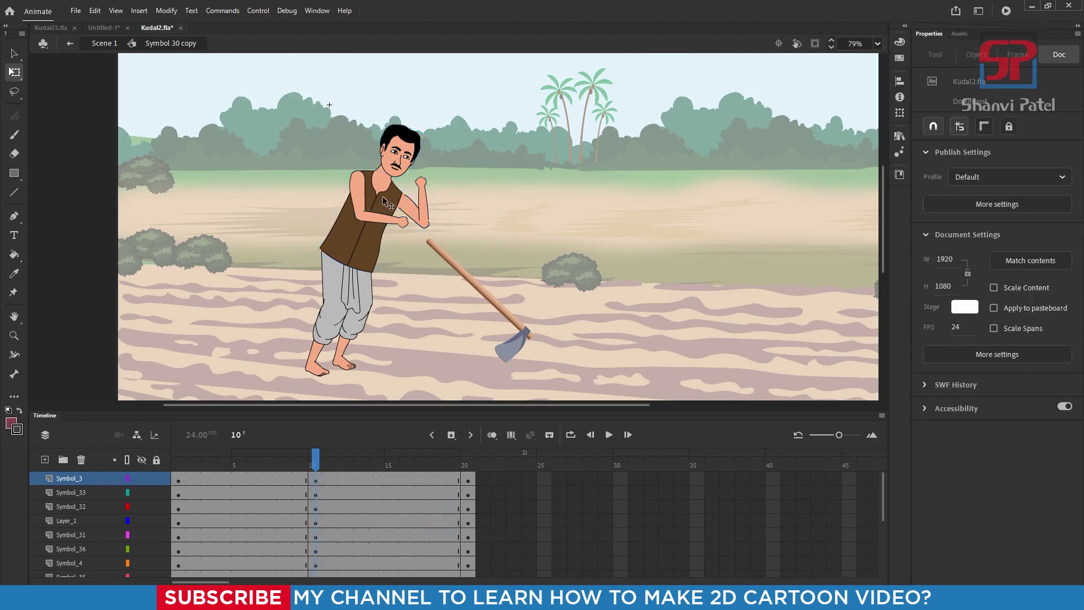
# Move the hoe closer so the end of its handle reaches the near hand.
pyautogui.scroll(2, 378, 211)
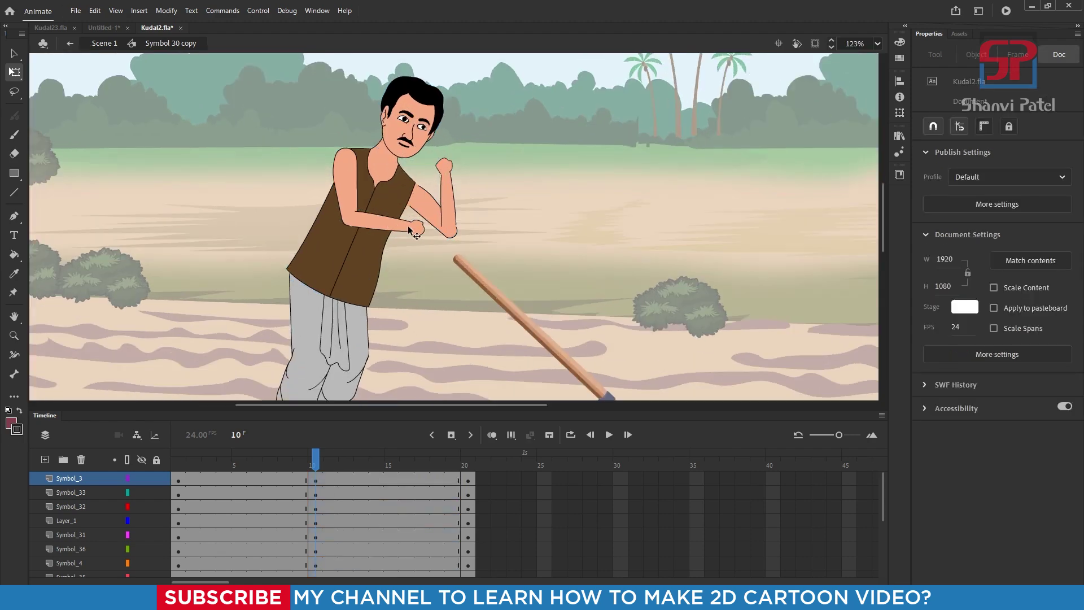
pyautogui.click(485, 290)
pyautogui.moveTo(497, 300)
pyautogui.mouseDown()
pyautogui.moveTo(473, 284)
pyautogui.moveTo(511, 316)
pyautogui.moveTo(481, 293)
pyautogui.moveTo(487, 302)
pyautogui.mouseUp()
pyautogui.scroll(-1, 402, 244)
pyautogui.scroll(2, 402, 225)
# Rotate the near forearm and hand downward about the elbow, keeping them joined to the upper arm.
pyautogui.click(400, 236)
pyautogui.click(402, 236)
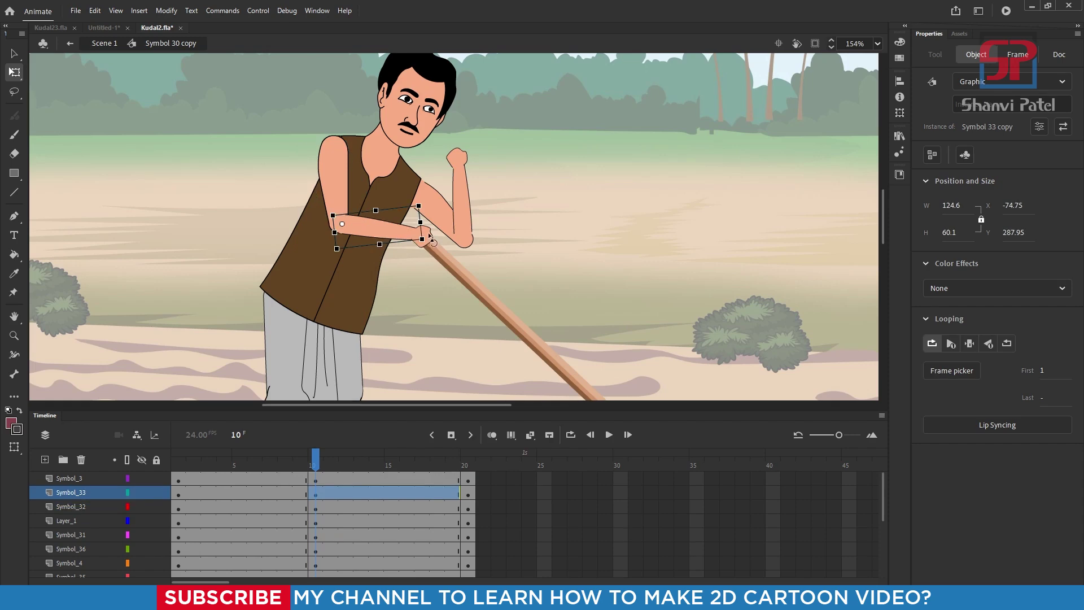
pyautogui.scroll(2, 434, 230)
pyautogui.keyDown('shift'); pyautogui.click(423, 225); pyautogui.keyUp('shift')
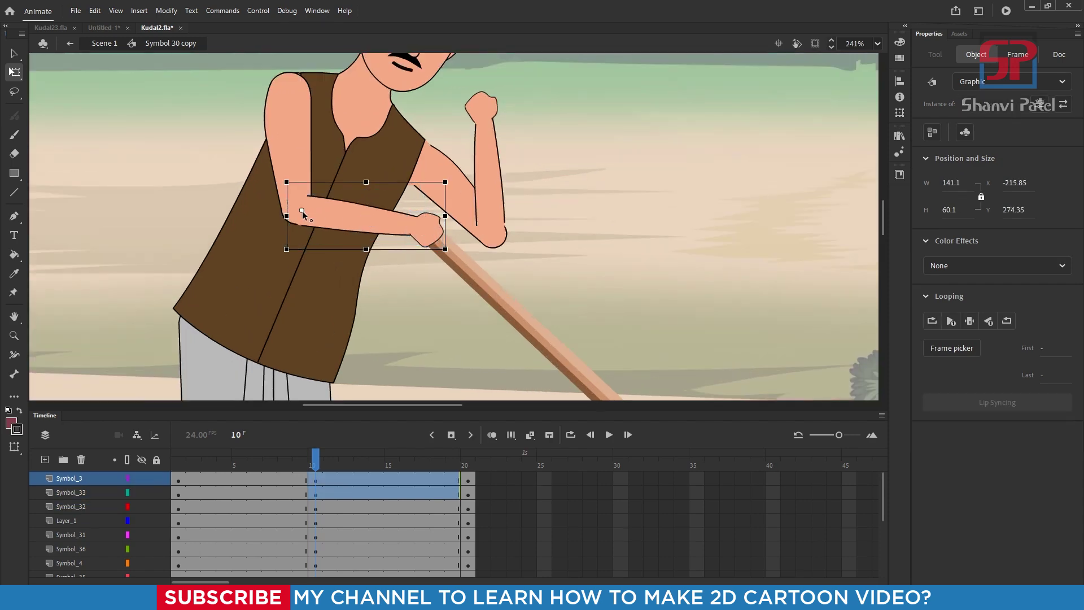
pyautogui.moveTo(449, 181); pyautogui.dragTo(430, 275)
pyautogui.scroll(2, 302, 228)
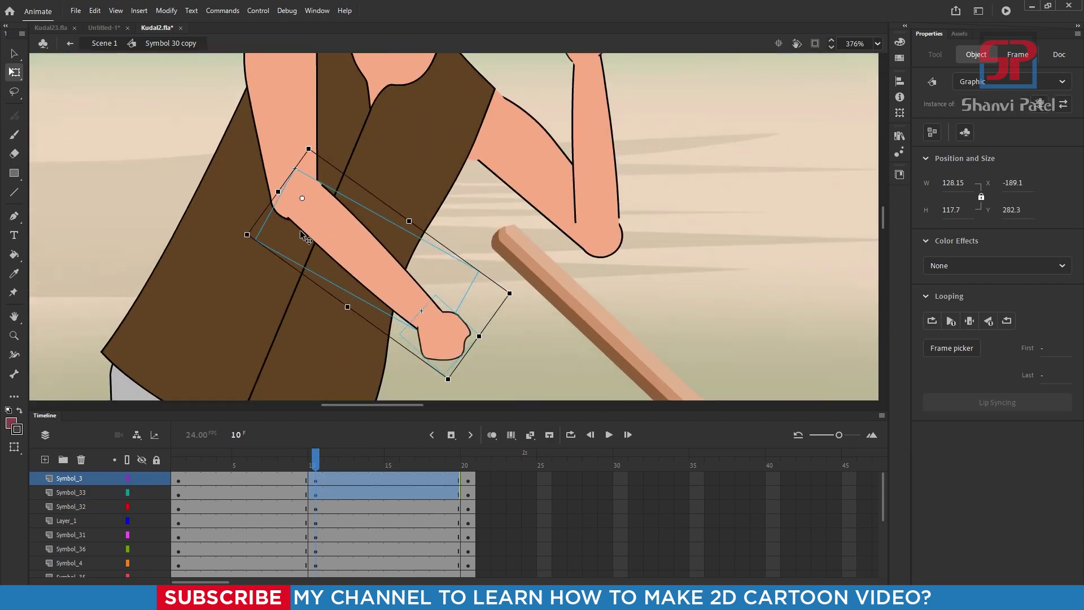
pyautogui.scroll(-4, 338, 242)
pyautogui.scroll(1, 490, 279)
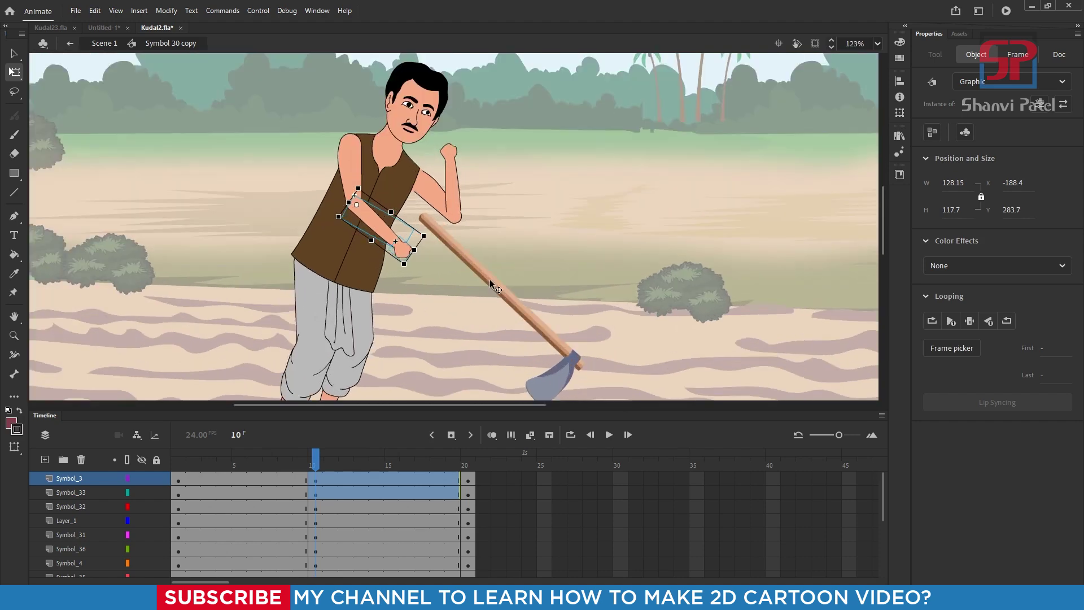
# Move the hoe so the upper end of its handle sits in the lowered near hand.
pyautogui.click(477, 282)
pyautogui.moveTo(478, 282); pyautogui.dragTo(455, 296)
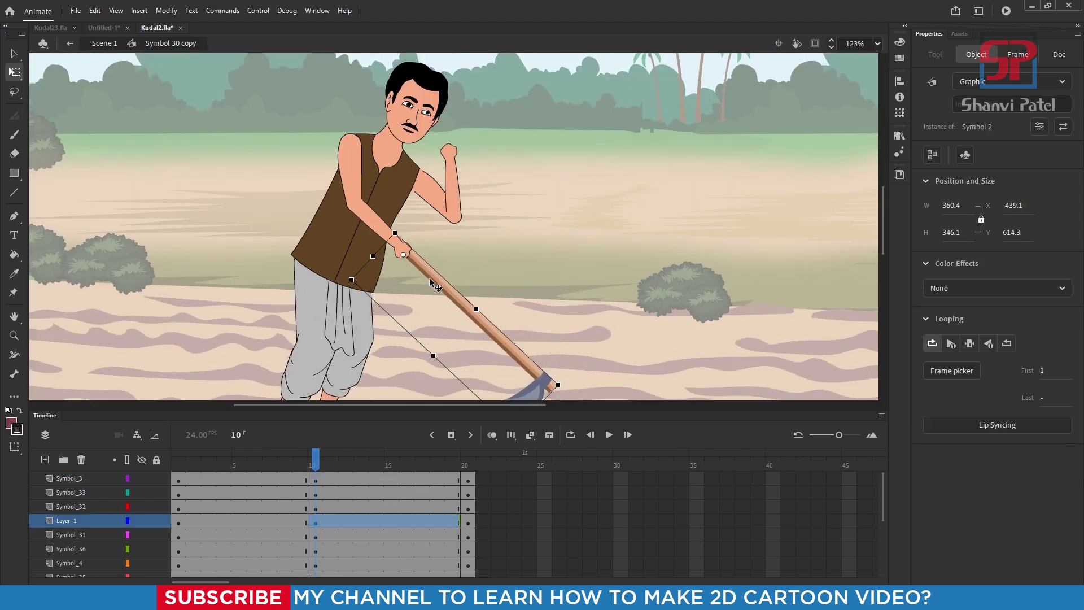
pyautogui.scroll(-2, 436, 286)
pyautogui.scroll(3, 436, 245)
# Rotate the far upper arm down beside the torso and bring its forearm and hand down to the hoe handle.
pyautogui.click(436, 245)
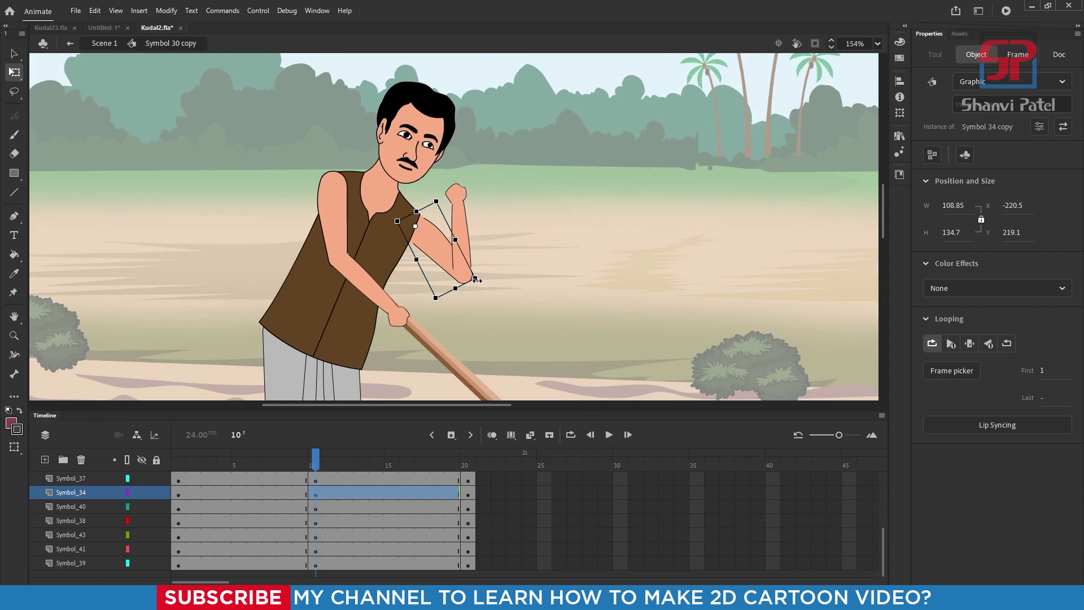
pyautogui.moveTo(485, 286); pyautogui.dragTo(427, 316)
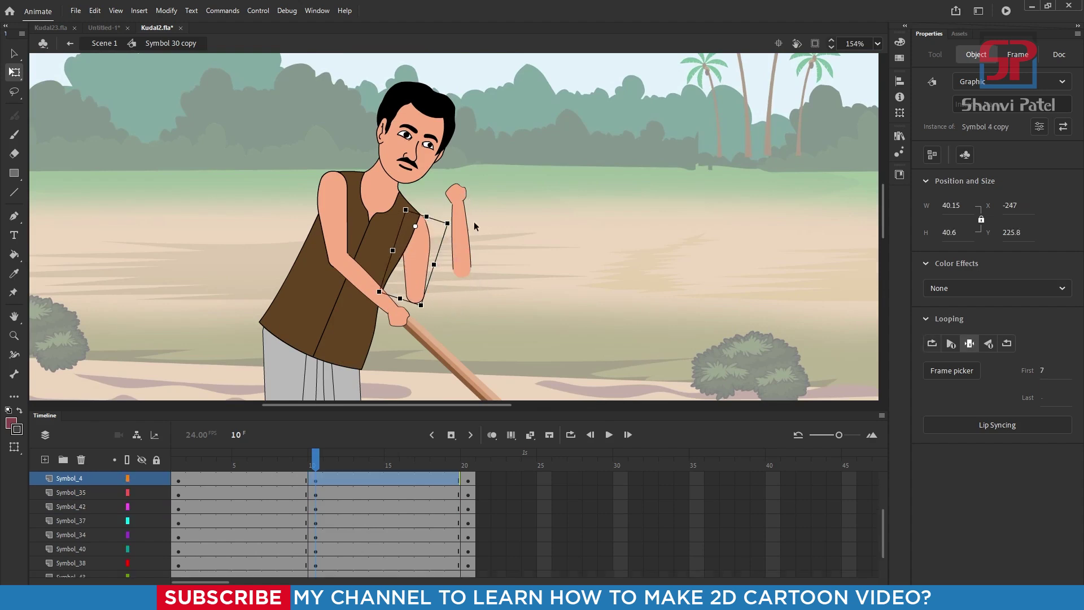
pyautogui.click(462, 198)
pyautogui.click(465, 245)
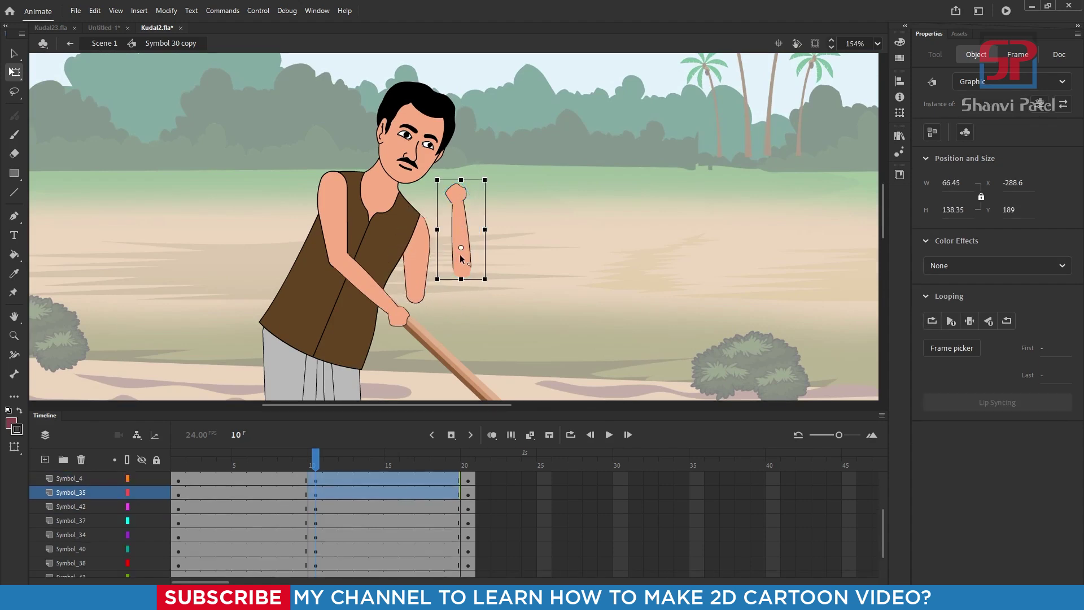
pyautogui.moveTo(488, 176); pyautogui.dragTo(461, 361)
pyautogui.moveTo(472, 293); pyautogui.dragTo(398, 268)
pyautogui.moveTo(433, 237); pyautogui.dragTo(445, 242)
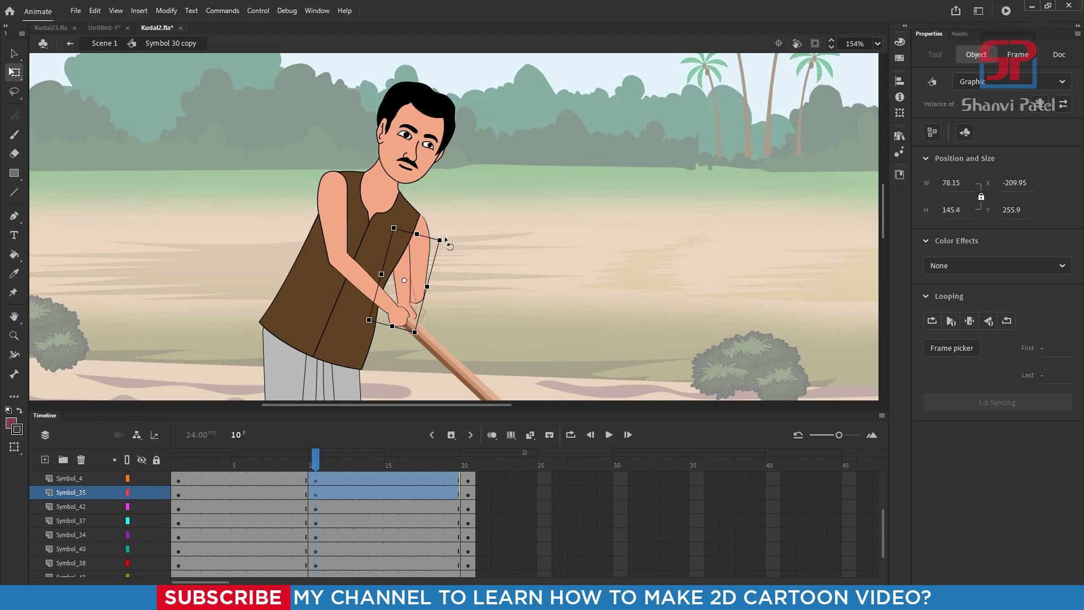
# Swing the far upper arm inward behind the torso and refit its forearm and hand between the elbow and the hoe handle.
pyautogui.hotkey('ctrl', '=')
pyautogui.moveTo(485, 212); pyautogui.dragTo(462, 198)
pyautogui.moveTo(416, 306); pyautogui.dragTo(341, 314)
pyautogui.click(445, 271)
pyautogui.scroll(-3, 466, 255)
pyautogui.scroll(2, 466, 257)
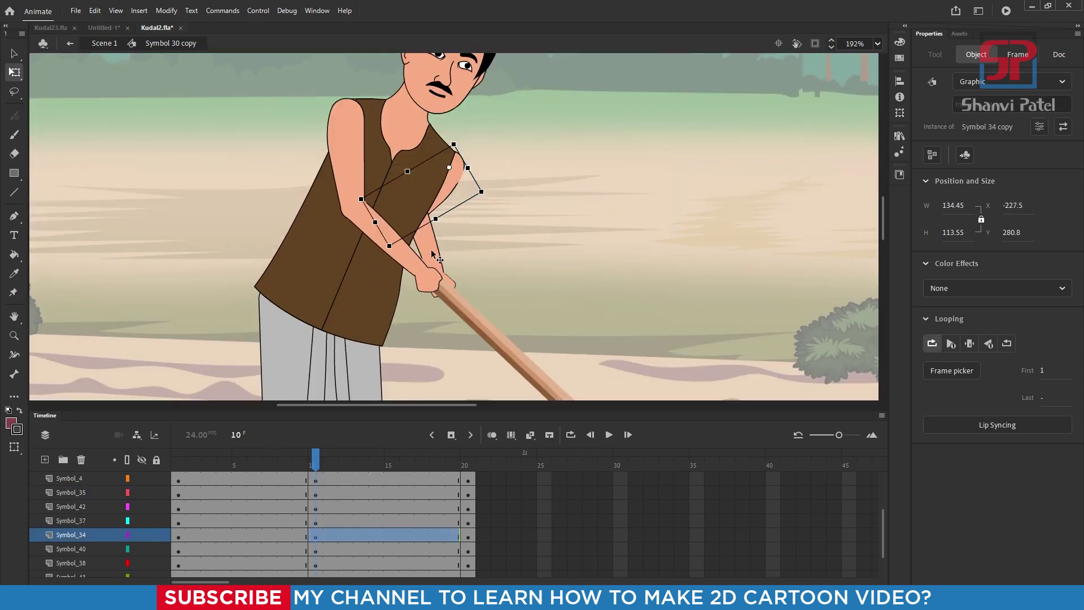
pyautogui.click(432, 253)
pyautogui.scroll(2, 447, 271)
pyautogui.keyDown('shift'); pyautogui.click(465, 299); pyautogui.keyUp('shift')
pyautogui.moveTo(422, 237); pyautogui.dragTo(437, 254)
# Rotate the far forearm and hand together slightly and nudge them so the hand grips the hoe handle.
pyautogui.click(461, 130)
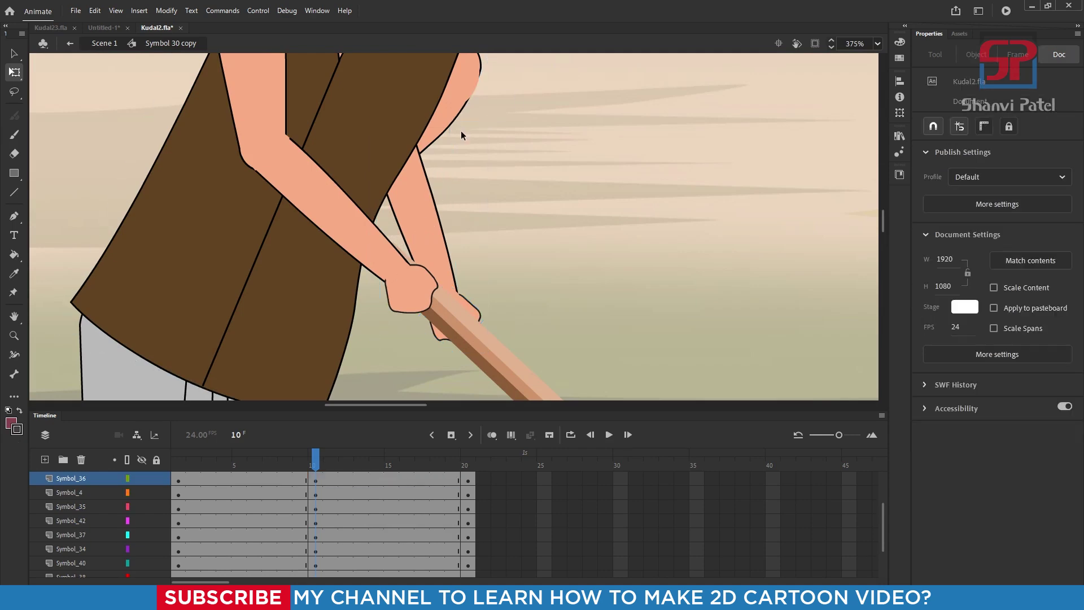
pyautogui.click(351, 214)
pyautogui.click(477, 309)
pyautogui.keyDown('shift'); pyautogui.click(455, 220); pyautogui.keyUp('shift')
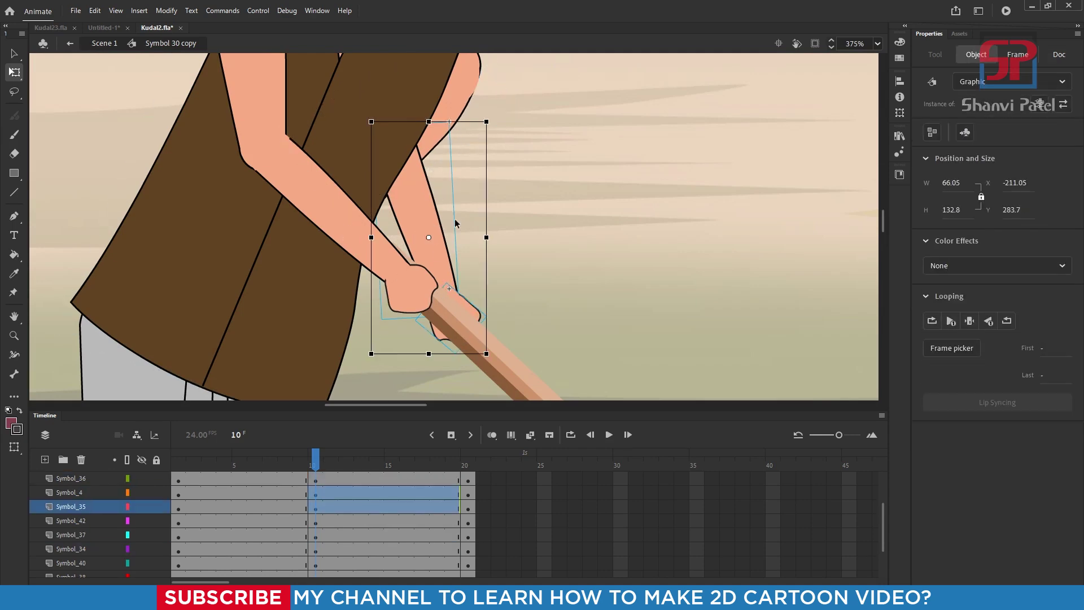
pyautogui.moveTo(501, 208); pyautogui.dragTo(487, 184)
pyautogui.moveTo(453, 223); pyautogui.dragTo(465, 222)
pyautogui.scroll(-6, 465, 222)
pyautogui.click(466, 224)
pyautogui.scroll(-2, 417, 202)
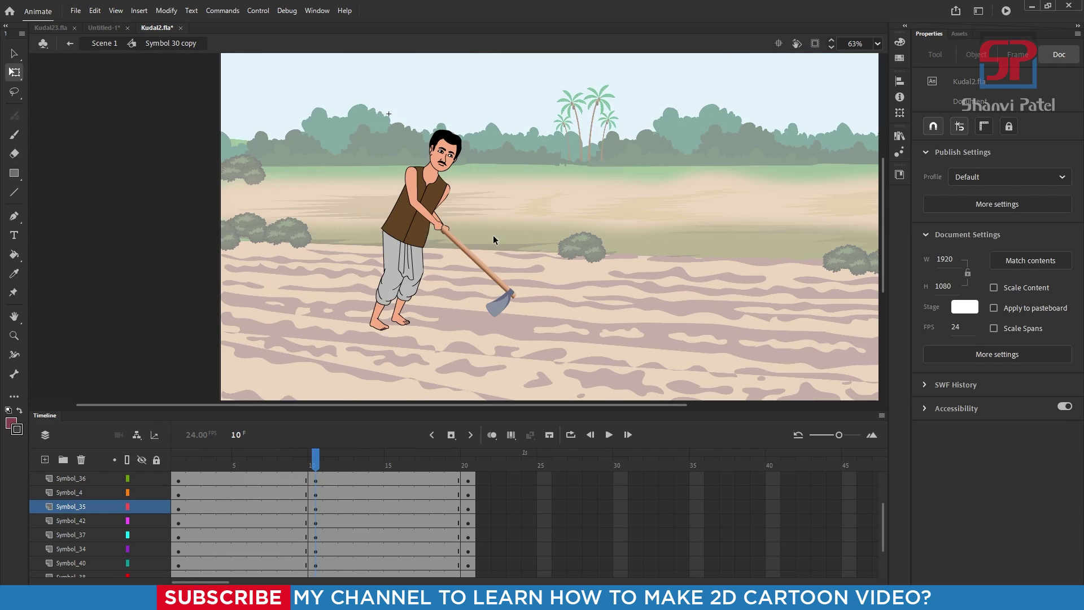
# Insert keyframes at frame 13 on all layers to hold the striking pose.
pyautogui.moveTo(275, 460); pyautogui.dragTo(255, 477)
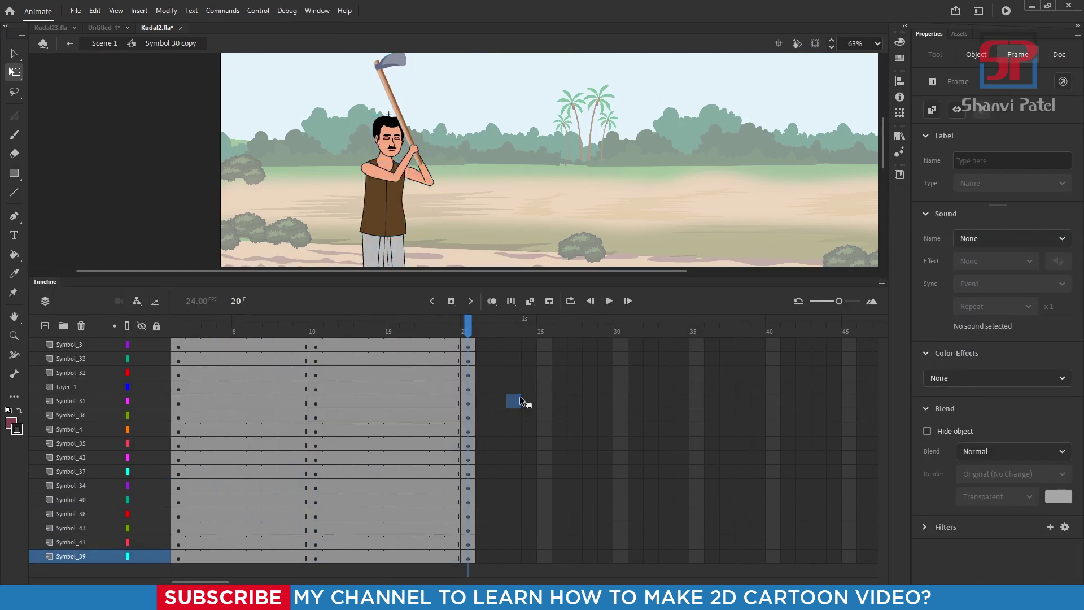
pyautogui.moveTo(521, 401); pyautogui.dragTo(521, 401)
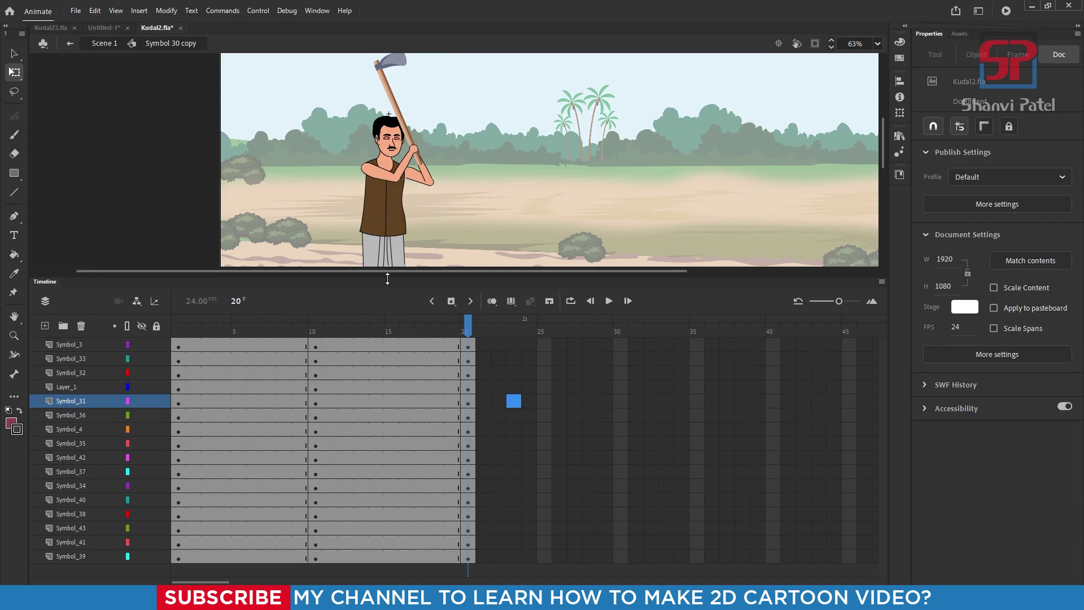
pyautogui.moveTo(392, 274); pyautogui.dragTo(394, 219)
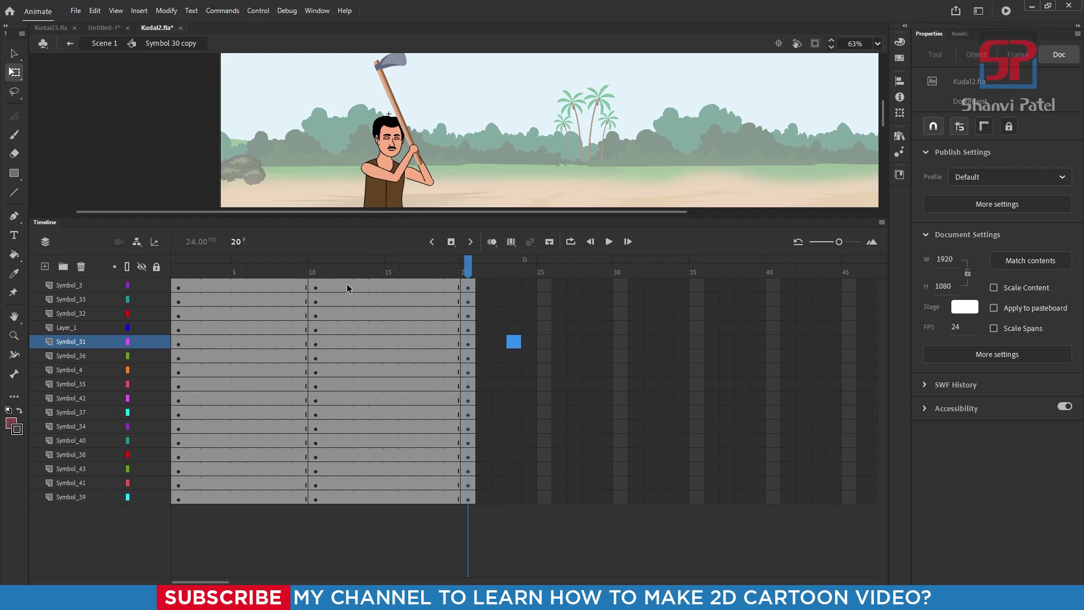
pyautogui.click(347, 301)
pyautogui.click(314, 289)
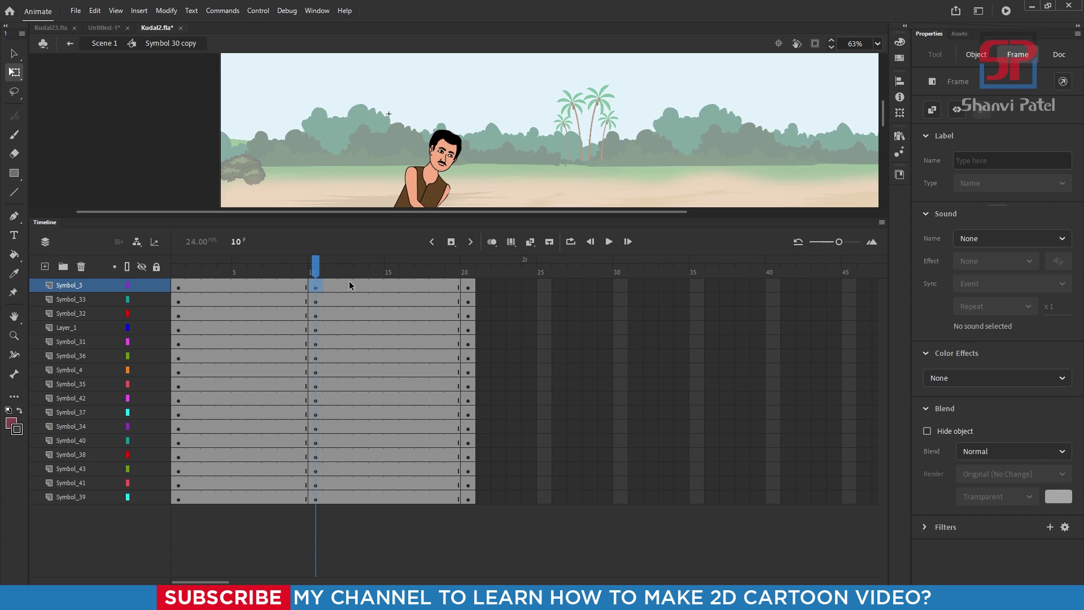
pyautogui.moveTo(349, 282); pyautogui.dragTo(347, 396)
pyautogui.moveTo(345, 496); pyautogui.dragTo(345, 497)
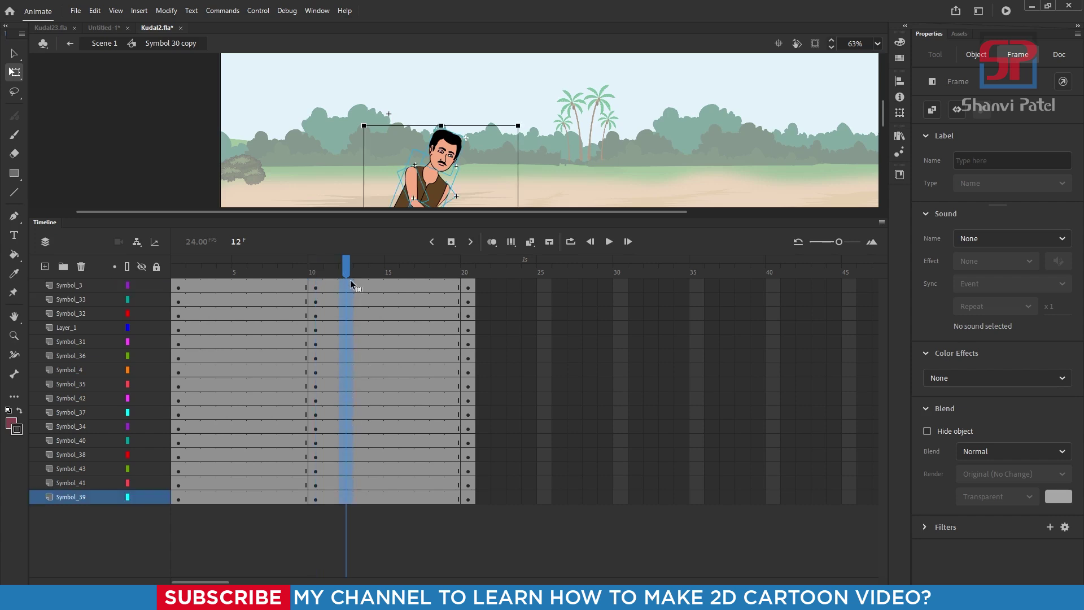
pyautogui.moveTo(361, 286); pyautogui.dragTo(356, 313)
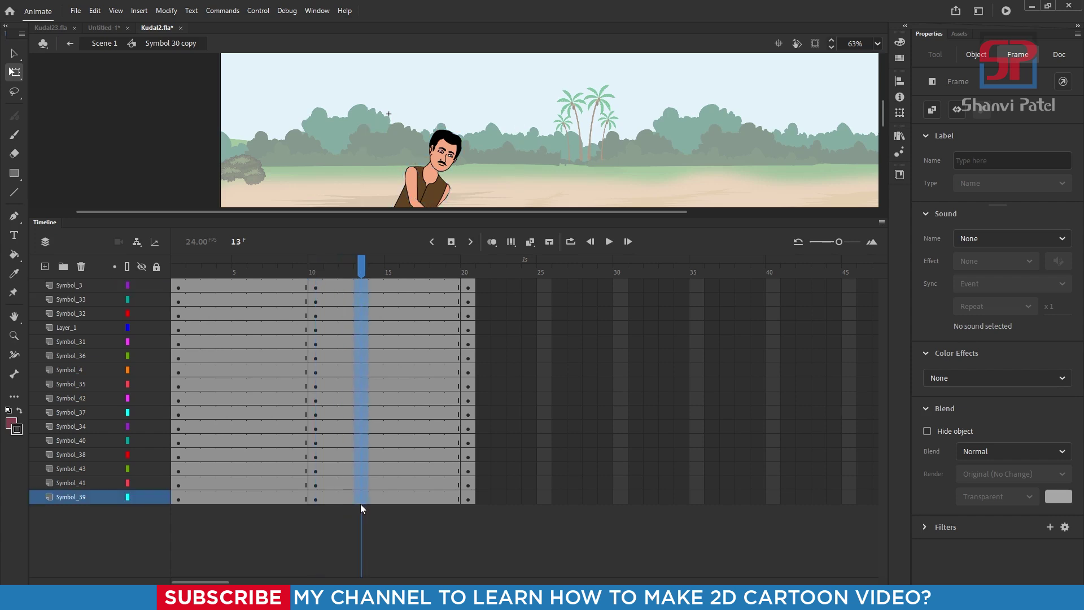
pyautogui.press('F6')
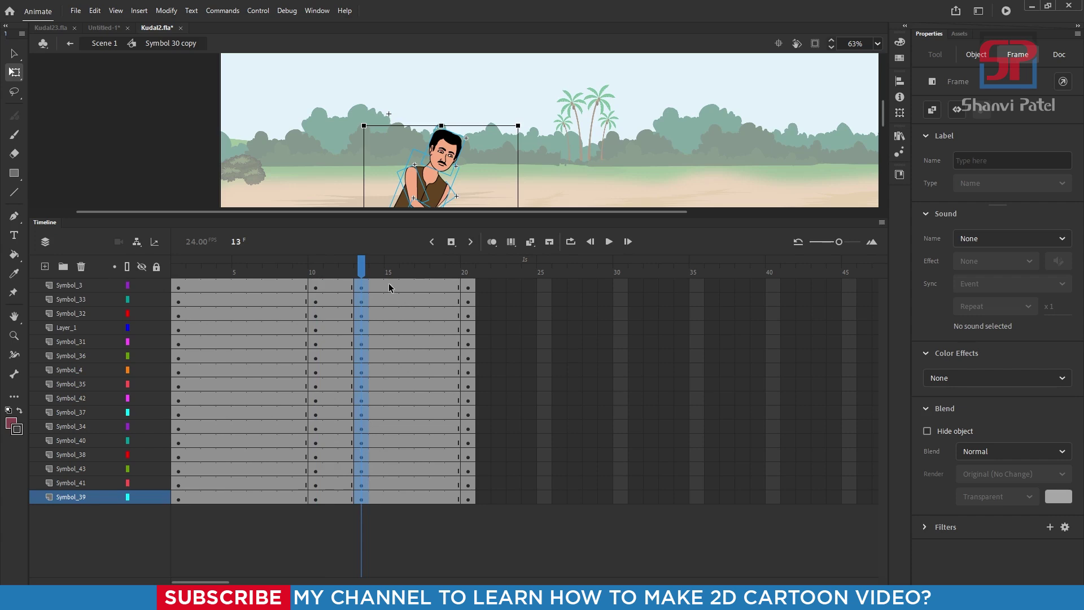
# Insert three extra frames at frame 15 across all layers to lengthen the return to the raised pose.
pyautogui.moveTo(389, 287); pyautogui.dragTo(394, 517)
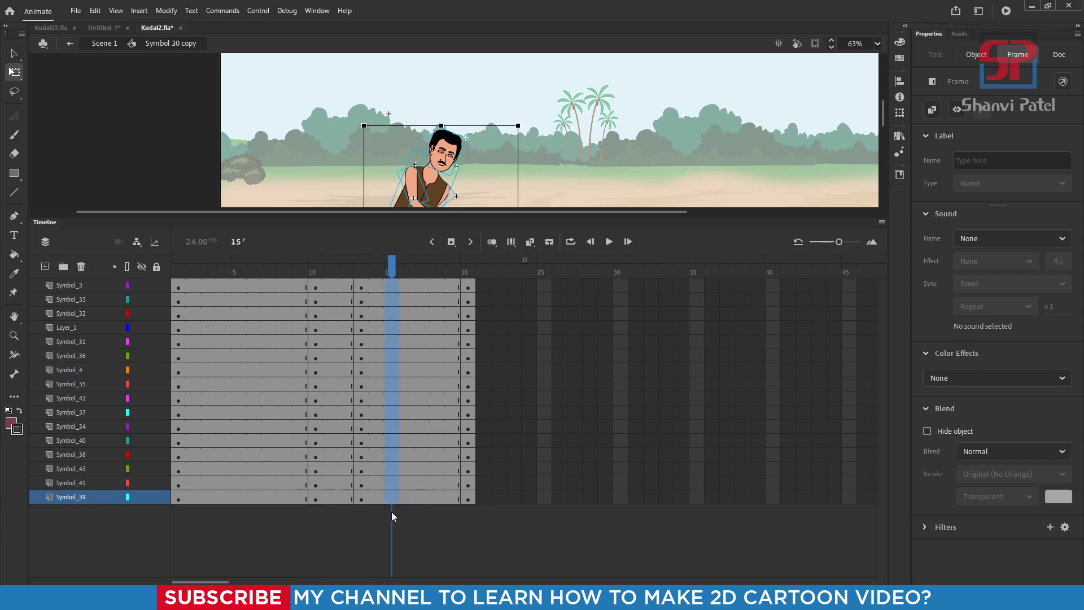
pyautogui.press('F5')
pyautogui.press('F5')
pyautogui.press('F5')
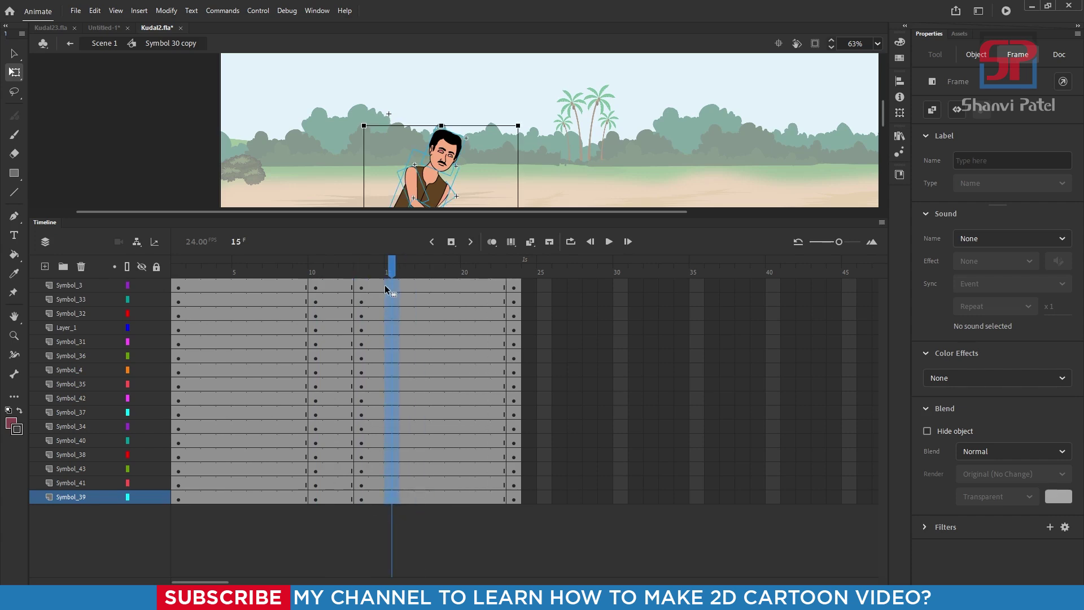
# Create classic tweens across the keyframe spans on every layer, from the first pose through frame 23.
pyautogui.moveTo(391, 269); pyautogui.dragTo(517, 513)
pyautogui.press('Return')
pyautogui.rightClick(445, 422)
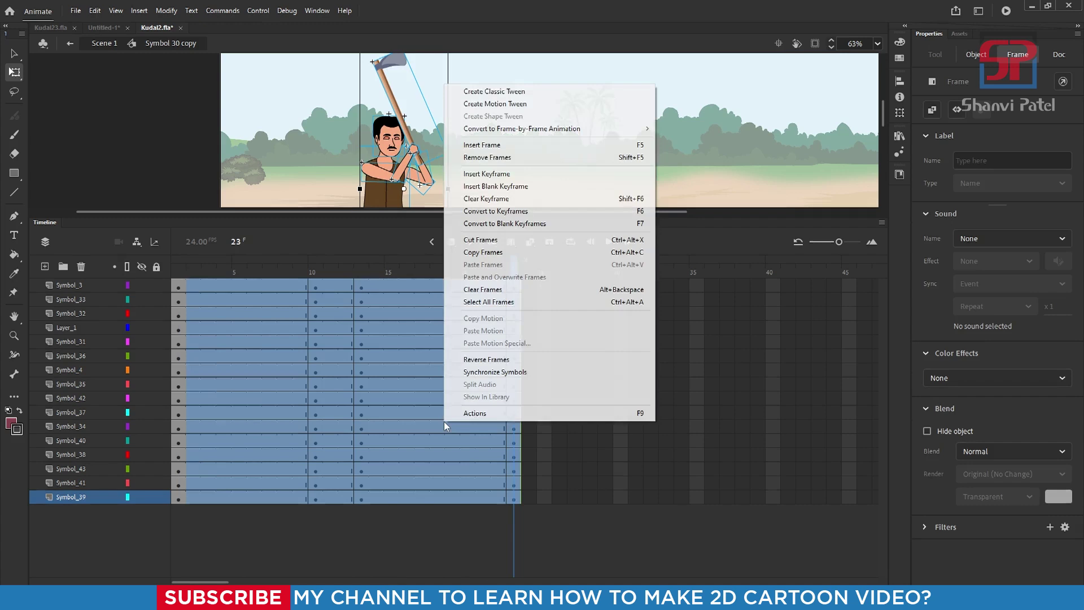
pyautogui.click(504, 93)
pyautogui.moveTo(512, 217); pyautogui.dragTo(516, 404)
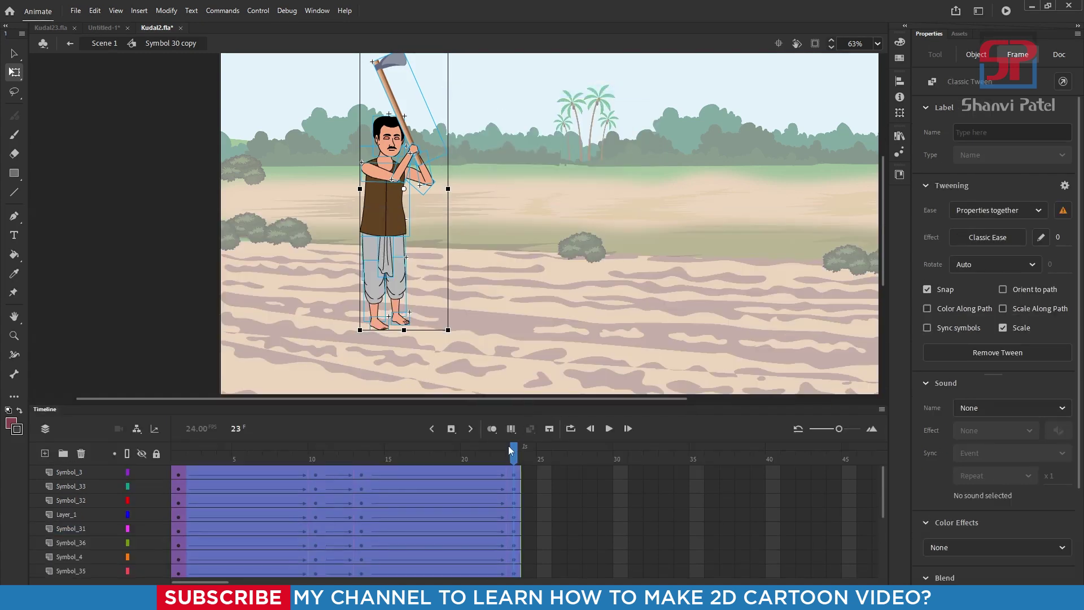
# At frame 4, rotate the near upper arm downward about the shoulder and refit it to the torso.
pyautogui.moveTo(509, 450); pyautogui.dragTo(223, 480)
pyautogui.scroll(5, 412, 175)
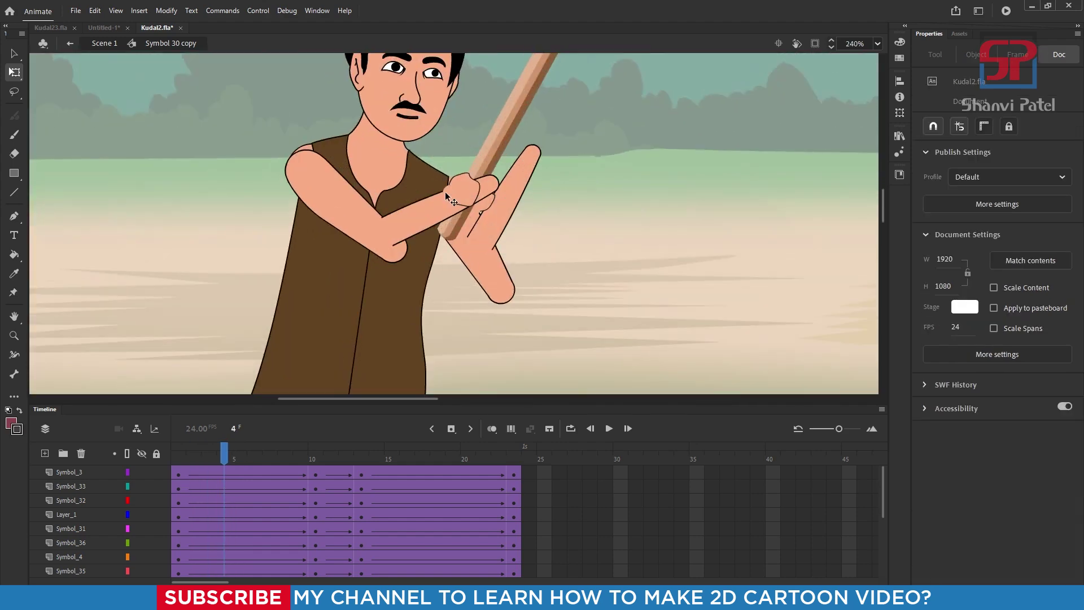
pyautogui.click(407, 234)
pyautogui.click(302, 240)
pyautogui.press('F6')
pyautogui.click(298, 220)
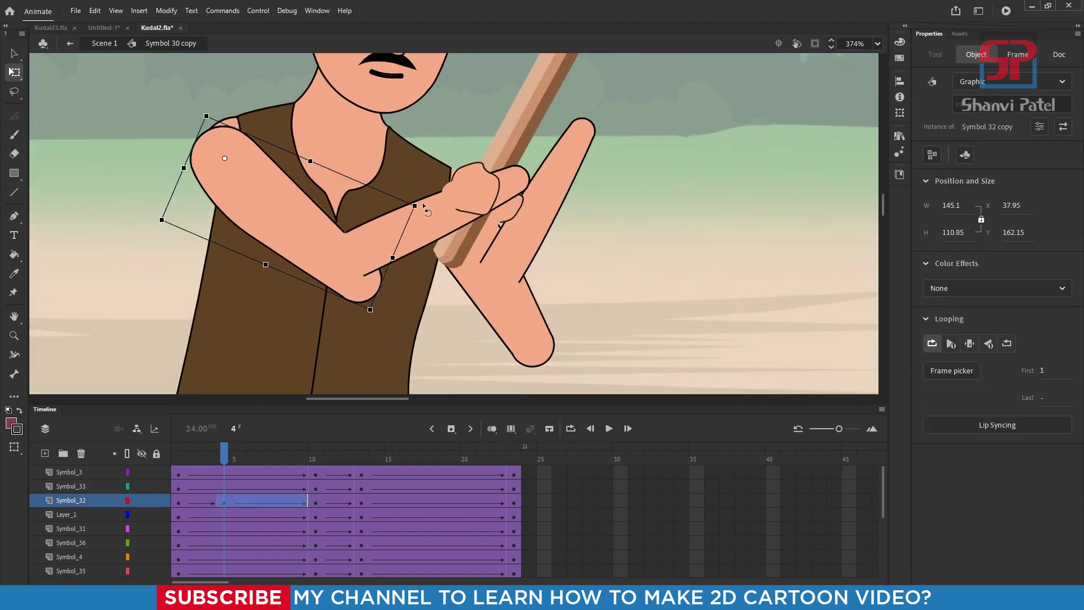
pyautogui.moveTo(426, 207); pyautogui.dragTo(384, 274)
pyautogui.moveTo(240, 186); pyautogui.dragTo(247, 181)
# At frame 4, attach the near forearm to the lowered elbow, rotate it toward the handle and place the hand on its wrist.
pyautogui.moveTo(405, 223); pyautogui.dragTo(371, 277)
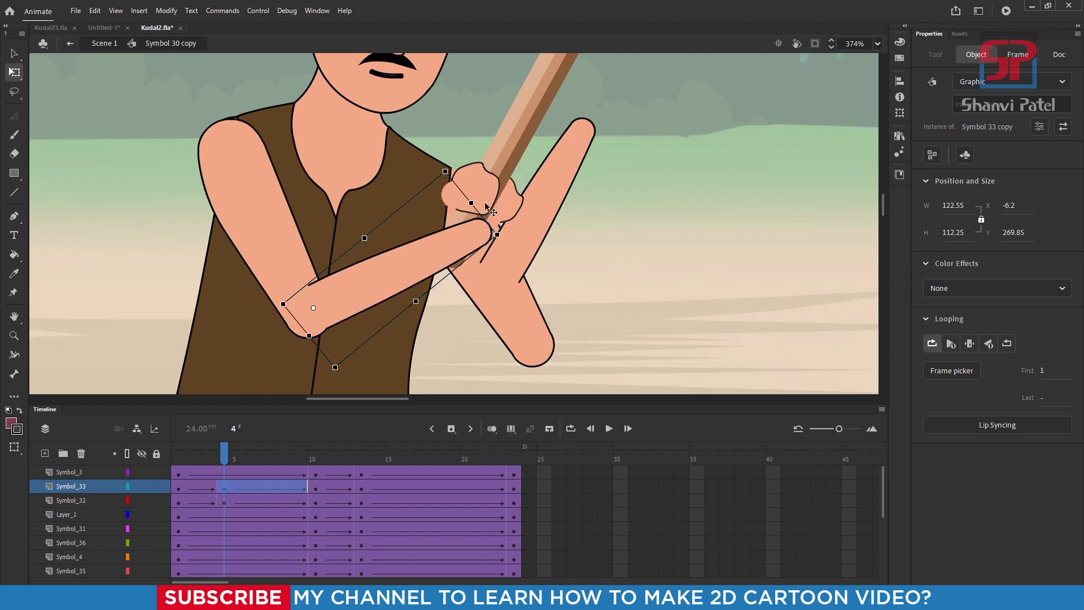
pyautogui.moveTo(506, 242); pyautogui.dragTo(531, 214)
pyautogui.click(480, 191)
pyautogui.click(481, 195)
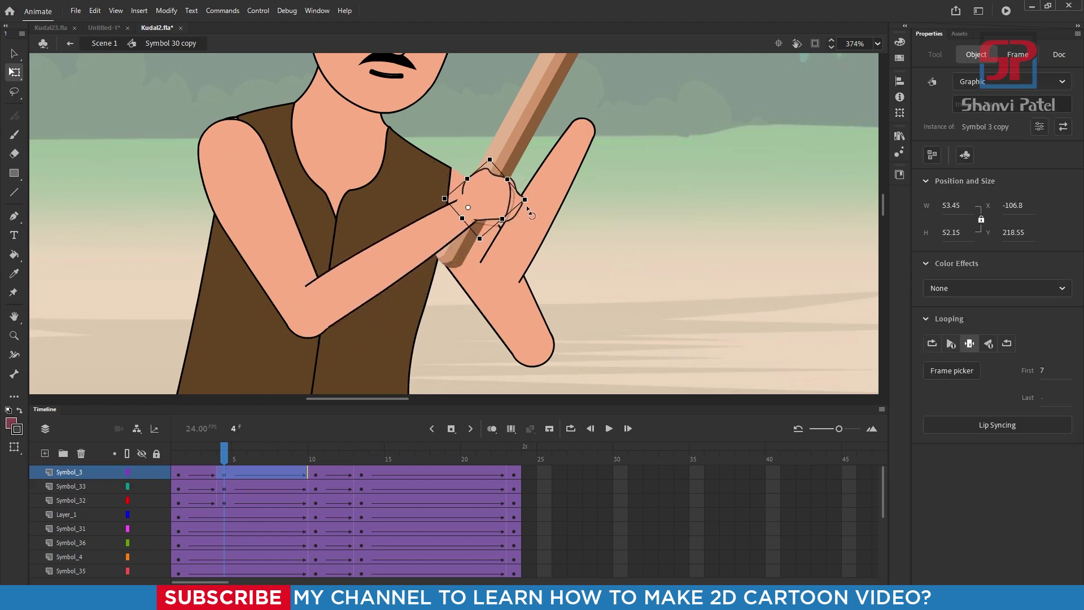
pyautogui.hotkey('ctrl', 'shift', 'a')
# At frame 4, rotate the far upper arm downward, attach the forearm to its elbow and turn it up toward the handle.
pyautogui.scroll(-1, 519, 214)
pyautogui.click(527, 300)
pyautogui.moveTo(547, 344); pyautogui.dragTo(490, 354)
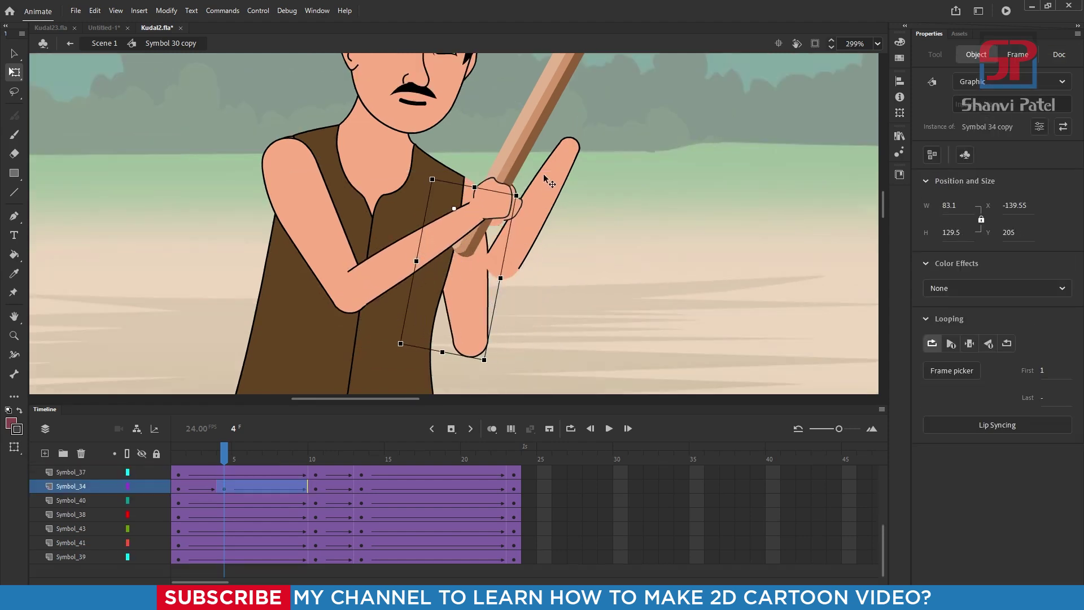
pyautogui.moveTo(549, 177); pyautogui.dragTo(518, 252)
pyautogui.scroll(1, 525, 203)
pyautogui.moveTo(593, 274); pyautogui.dragTo(555, 245)
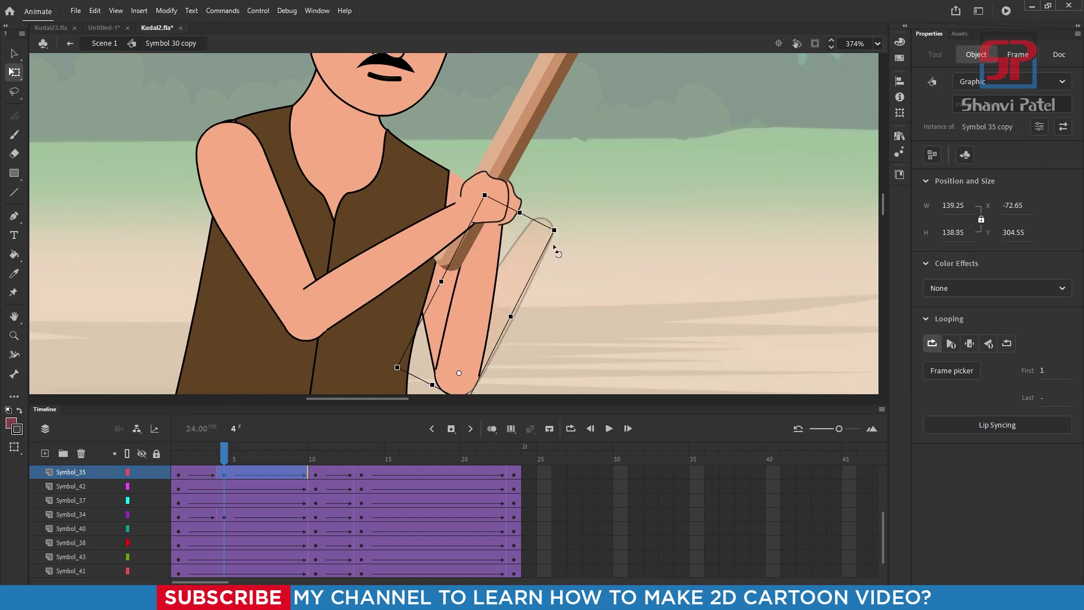
# Adjust the far hand at frame 4 so it joins its forearm at the hoe handle.
pyautogui.moveTo(520, 202); pyautogui.dragTo(516, 201)
pyautogui.scroll(2, 515, 199)
pyautogui.moveTo(519, 157); pyautogui.dragTo(511, 130)
pyautogui.scroll(-4, 452, 146)
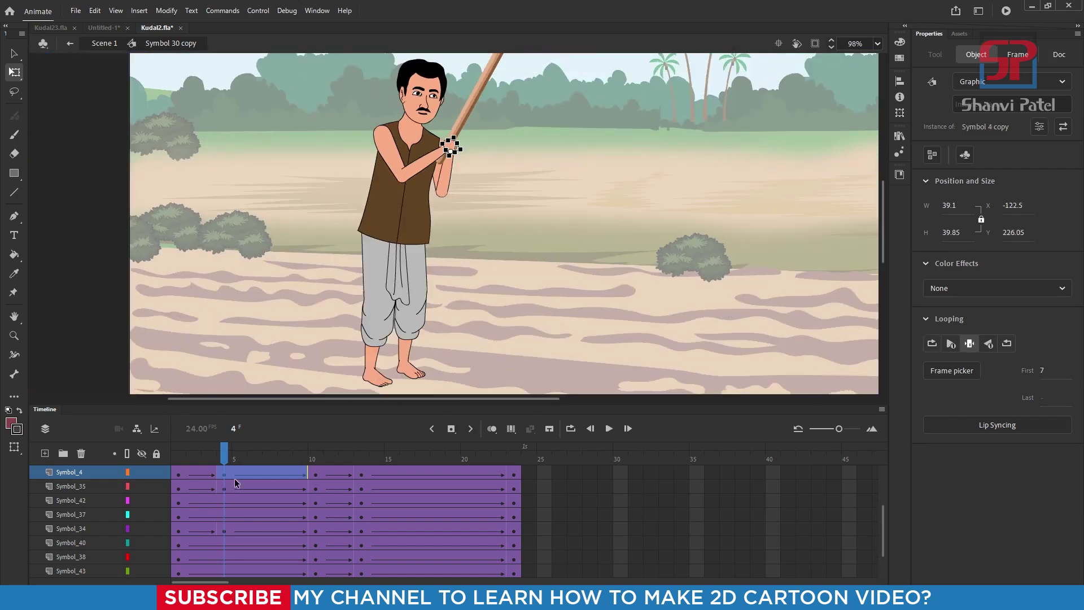
# At frame 2, adjust the far forearm and hand so they meet at the hoe handle.
pyautogui.click(226, 459)
pyautogui.moveTo(226, 459); pyautogui.dragTo(193, 459)
pyautogui.scroll(3, 457, 162)
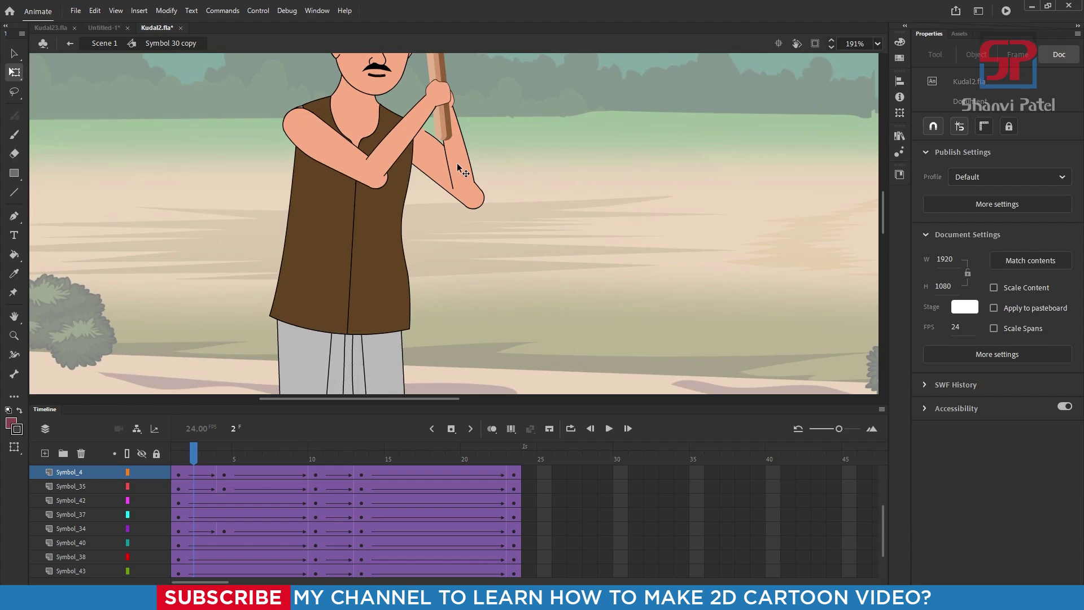
pyautogui.scroll(2, 458, 165)
pyautogui.click(456, 137)
pyautogui.scroll(-1, 480, 169)
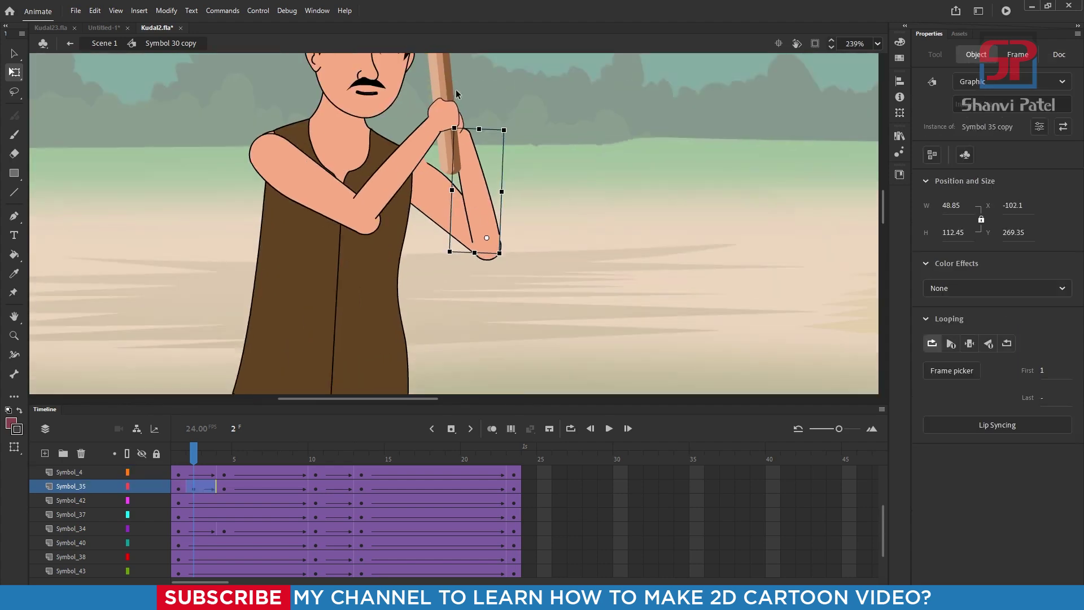
pyautogui.scroll(3, 499, 225)
pyautogui.moveTo(499, 228); pyautogui.dragTo(551, 218)
pyautogui.moveTo(483, 244); pyautogui.dragTo(496, 244)
pyautogui.scroll(-4, 455, 207)
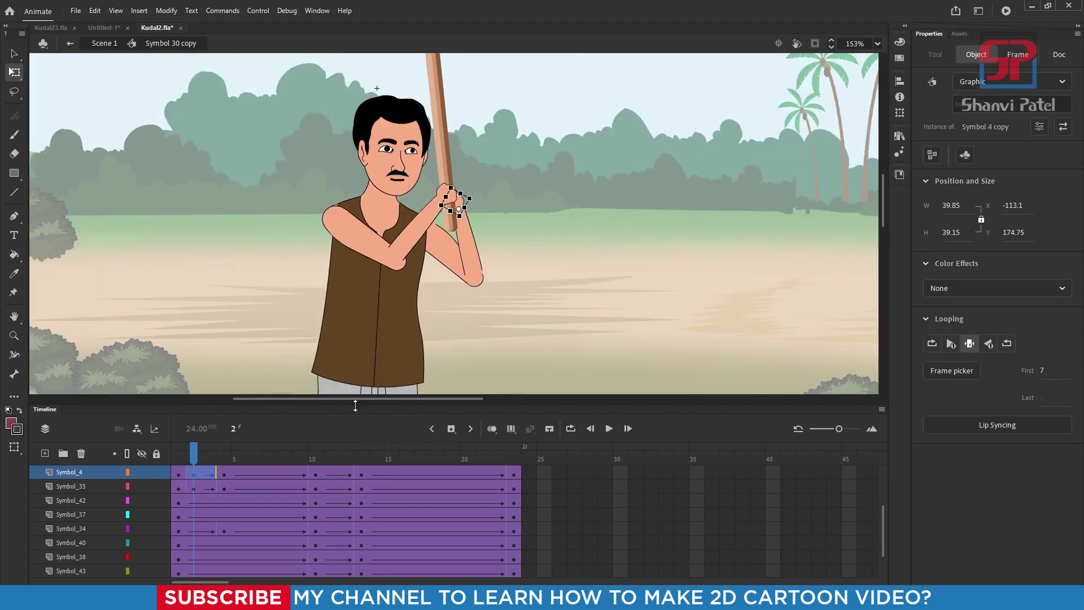
# At frame 6, key the far forearm and hand and shift them toward the hoe handle.
pyautogui.moveTo(196, 455); pyautogui.dragTo(253, 456)
pyautogui.scroll(4, 479, 300)
pyautogui.moveTo(466, 312); pyautogui.dragTo(474, 321)
pyautogui.moveTo(521, 246); pyautogui.dragTo(528, 234)
pyautogui.click(439, 216)
pyautogui.scroll(-1, 438, 215)
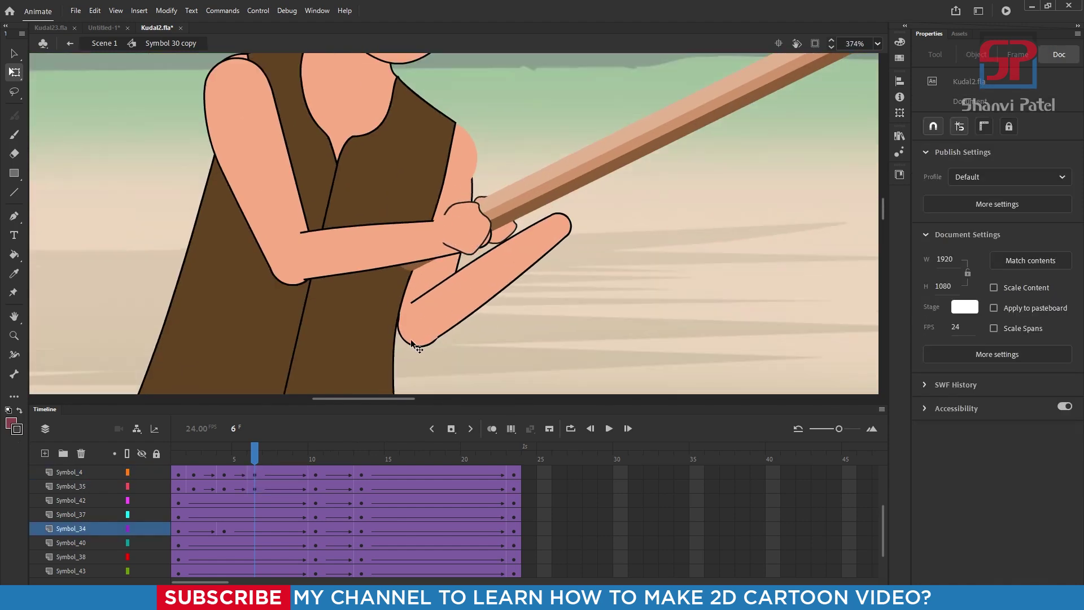
# Move the far forearm aside at frame 6 and rotate the exposed far upper arm slightly inward.
pyautogui.click(412, 339)
pyautogui.click(462, 278)
pyautogui.moveTo(480, 286); pyautogui.dragTo(571, 308)
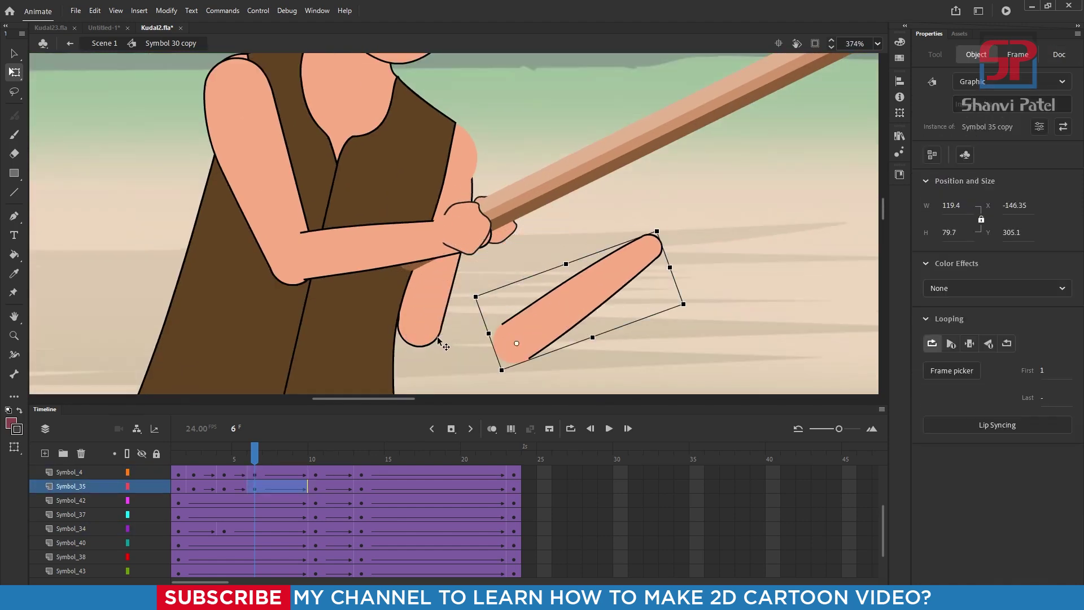
pyautogui.click(430, 326)
pyautogui.moveTo(443, 360); pyautogui.dragTo(424, 360)
# Reattach the far forearm to its elbow at frame 6, rotate it up to the handle and place the hand on it.
pyautogui.moveTo(564, 310); pyautogui.dragTo(461, 292)
pyautogui.moveTo(555, 212); pyautogui.dragTo(515, 180)
pyautogui.click(511, 215)
pyautogui.moveTo(504, 233); pyautogui.dragTo(519, 222)
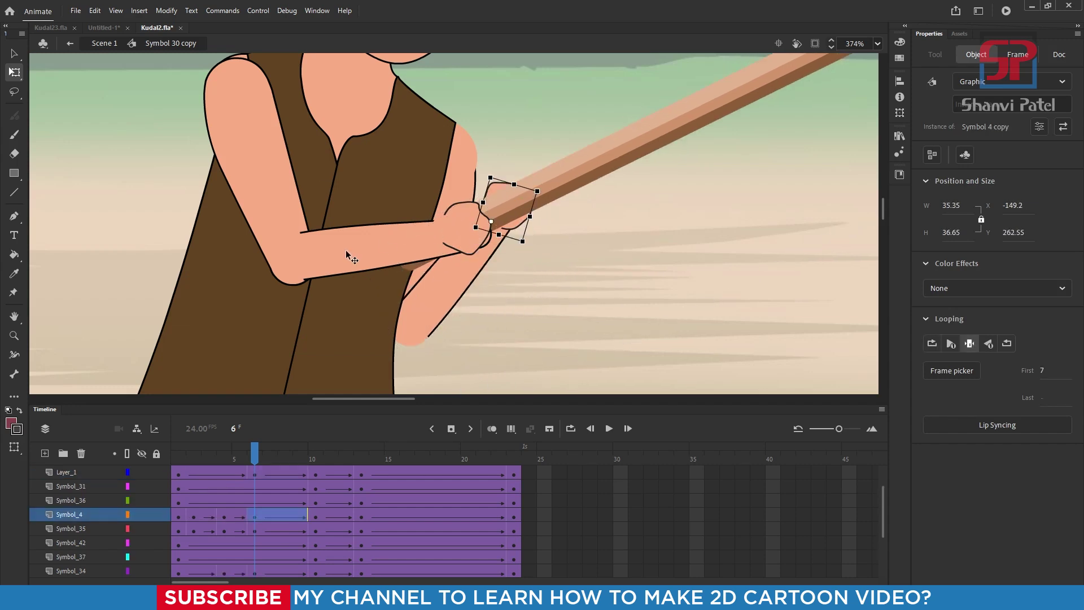
# At frame 6, rotate the near upper arm back and refit its forearm and hand between the elbow and the hoe handle.
pyautogui.click(346, 250)
pyautogui.click(282, 202)
pyautogui.moveTo(368, 234); pyautogui.dragTo(331, 255)
pyautogui.moveTo(381, 242); pyautogui.dragTo(324, 256)
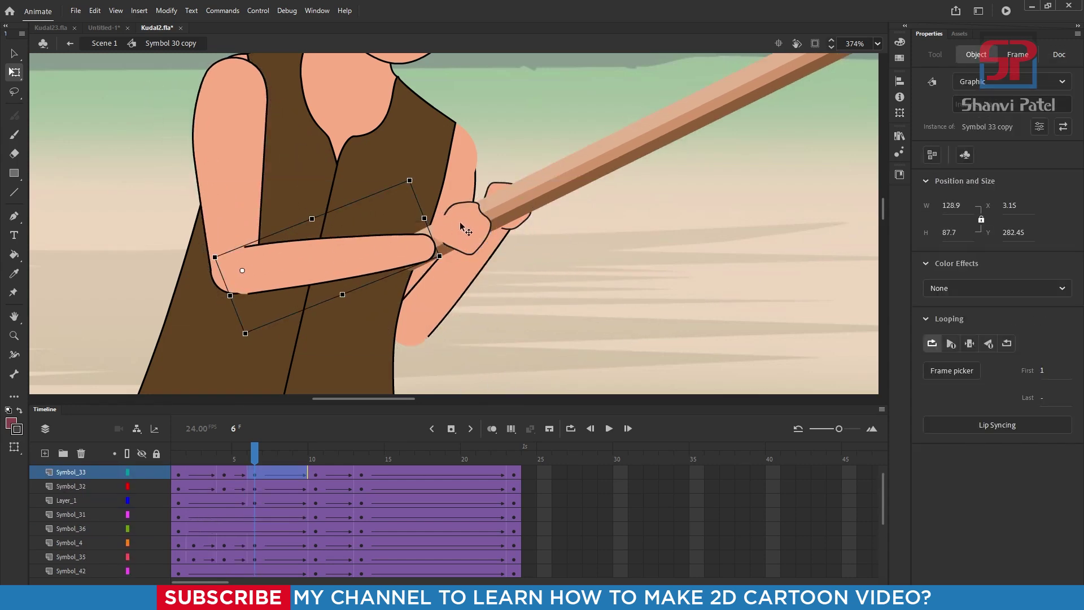
pyautogui.moveTo(461, 223); pyautogui.dragTo(437, 241)
pyautogui.scroll(-5, 344, 190)
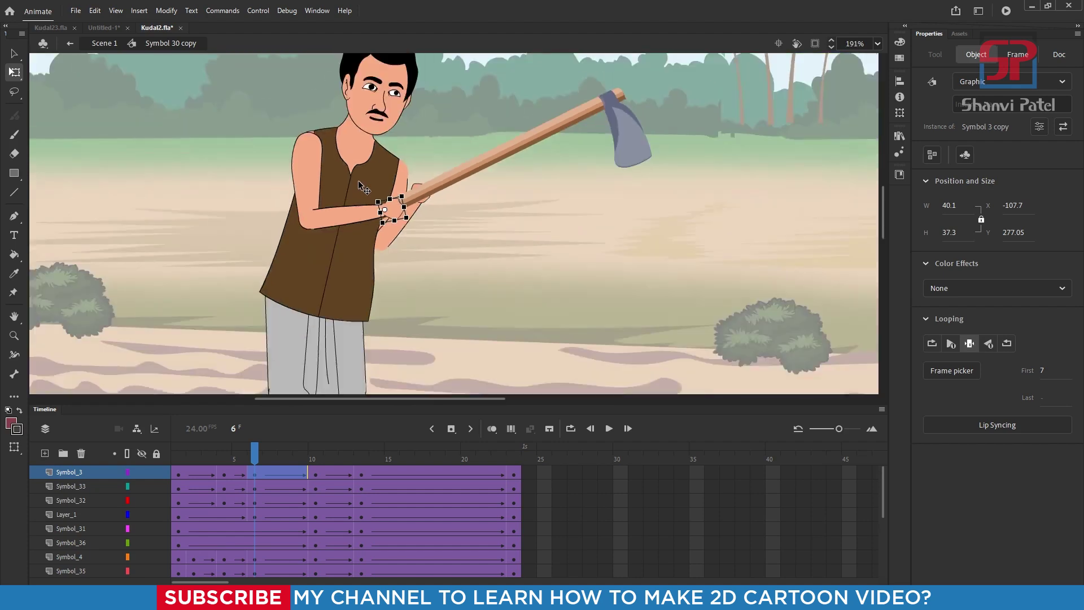
# At frame 8, key the far forearm and rotate it down to line up with the hoe handle.
pyautogui.moveTo(258, 463); pyautogui.dragTo(283, 459)
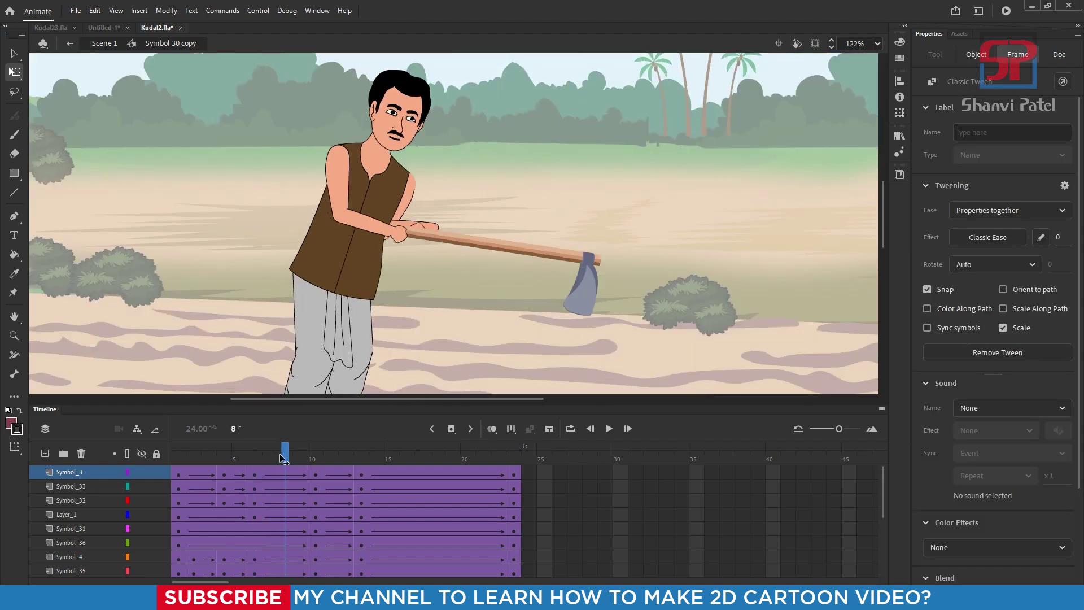
pyautogui.click(425, 252)
pyautogui.scroll(5, 425, 232)
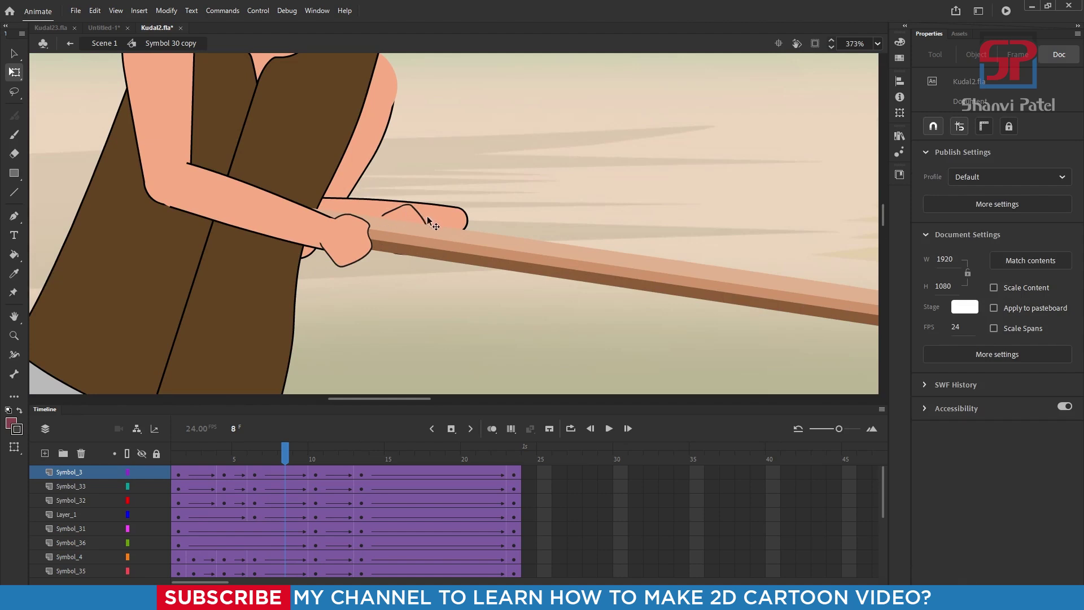
pyautogui.moveTo(448, 211); pyautogui.dragTo(395, 243)
pyautogui.click(321, 262)
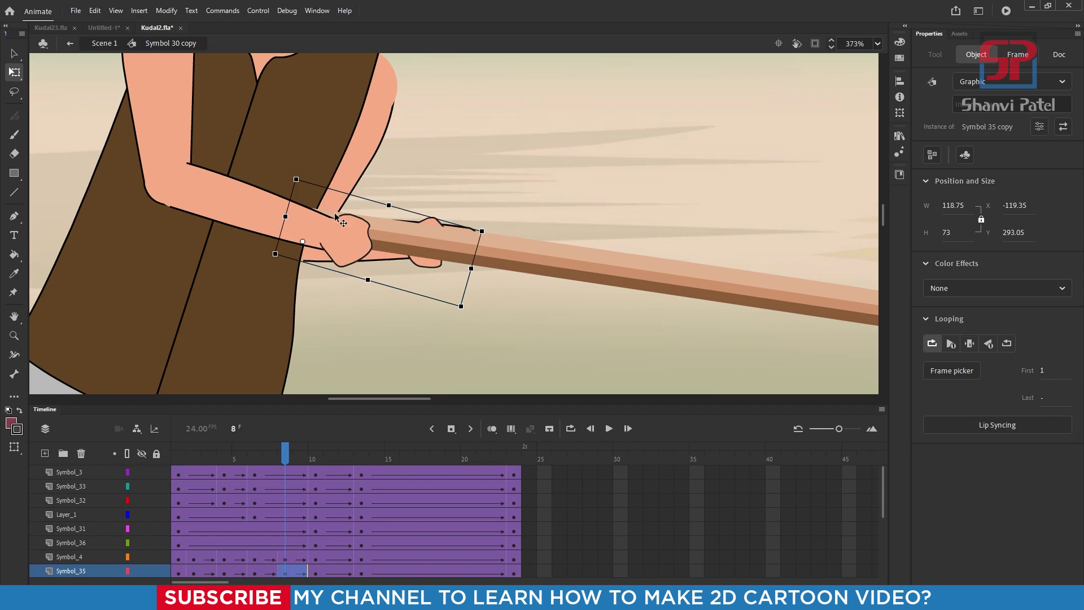
# At frame 8, rotate the far upper arm inward and refit its forearm and hand between the elbow and the hoe handle.
pyautogui.click(352, 175)
pyautogui.click(349, 175)
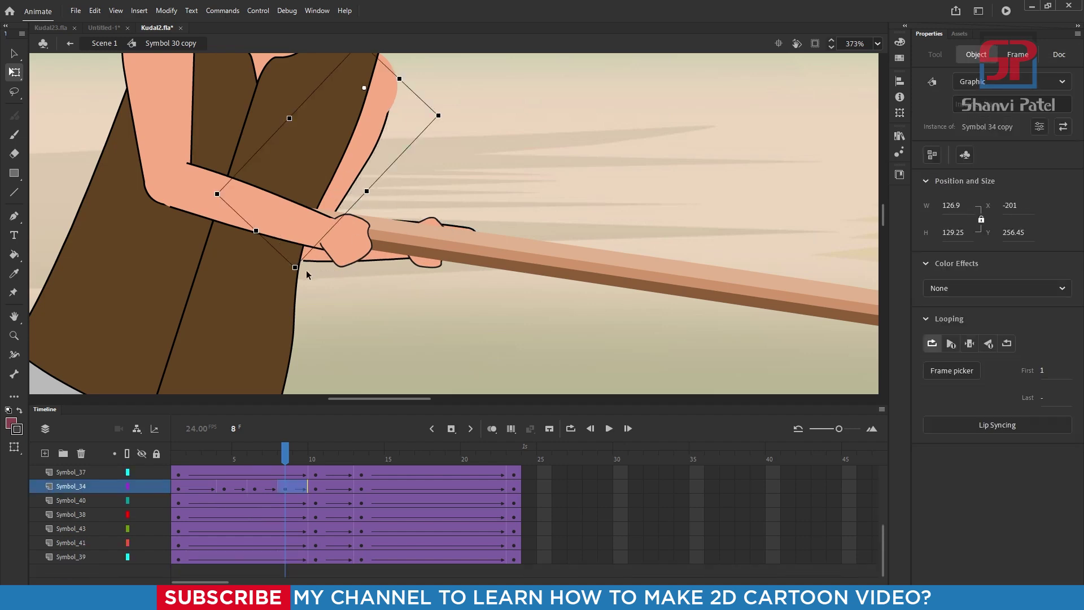
pyautogui.click(320, 264)
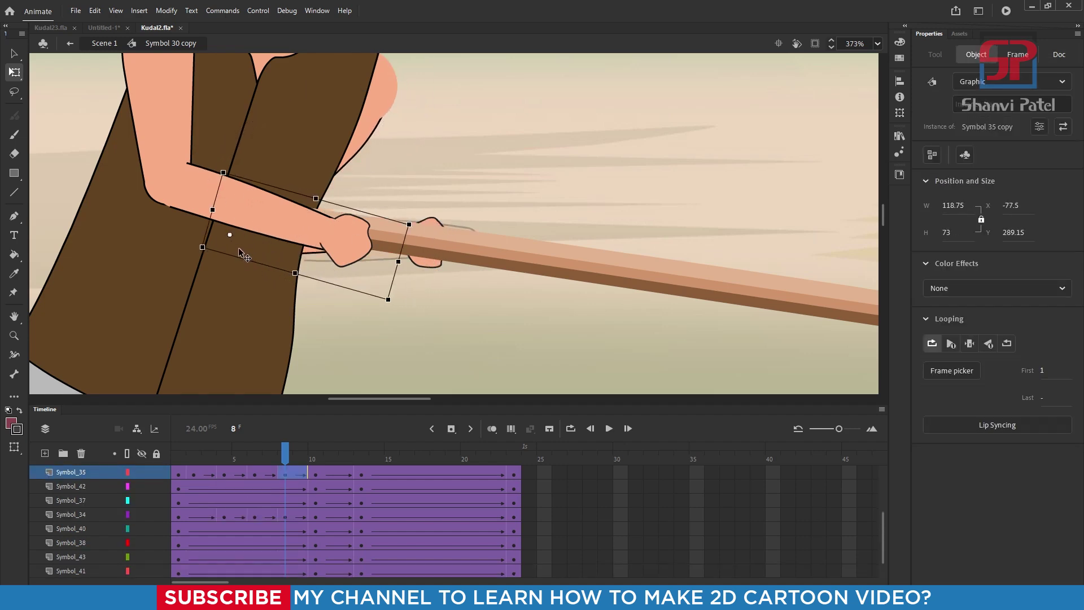
pyautogui.click(402, 215)
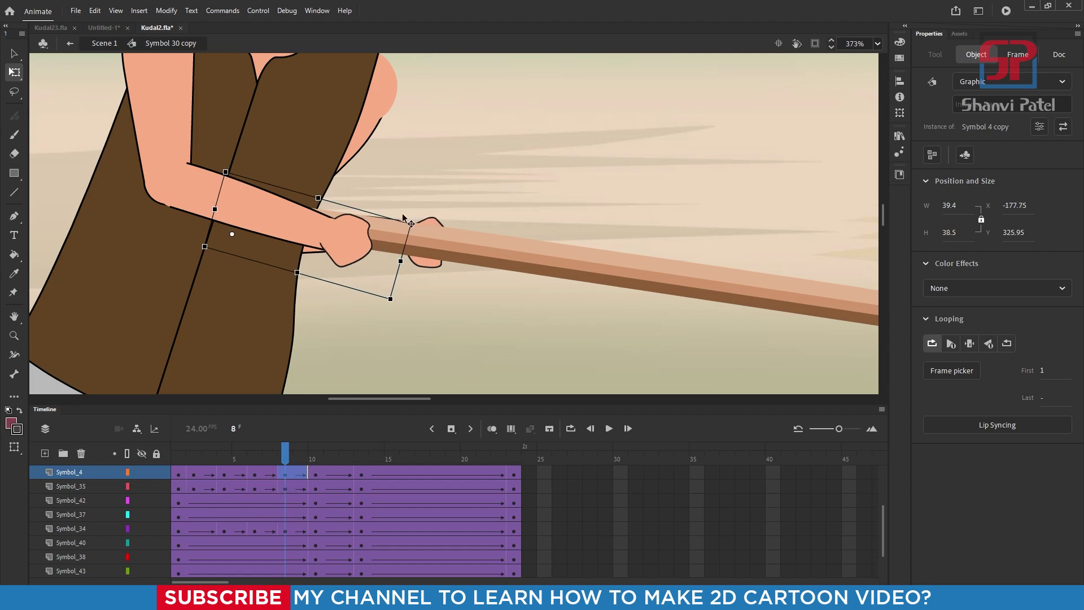
pyautogui.moveTo(403, 214); pyautogui.dragTo(379, 202)
pyautogui.scroll(-4, 338, 209)
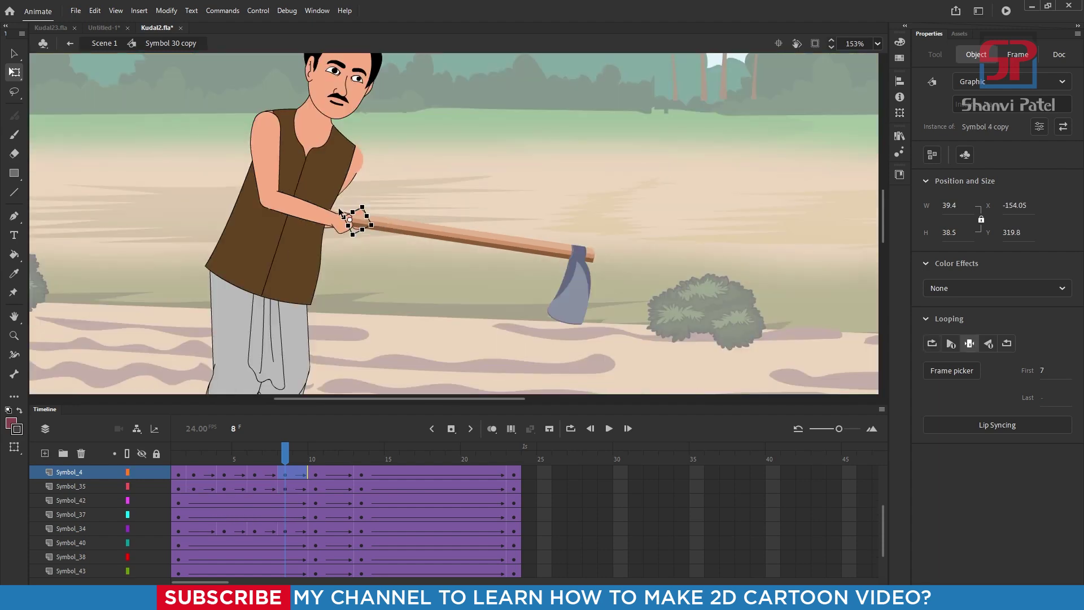
# At frame 17, key the near arm parts and rotate the near upper arm down beside the torso.
pyautogui.scroll(-2, 337, 208)
pyautogui.moveTo(167, 466); pyautogui.dragTo(416, 501)
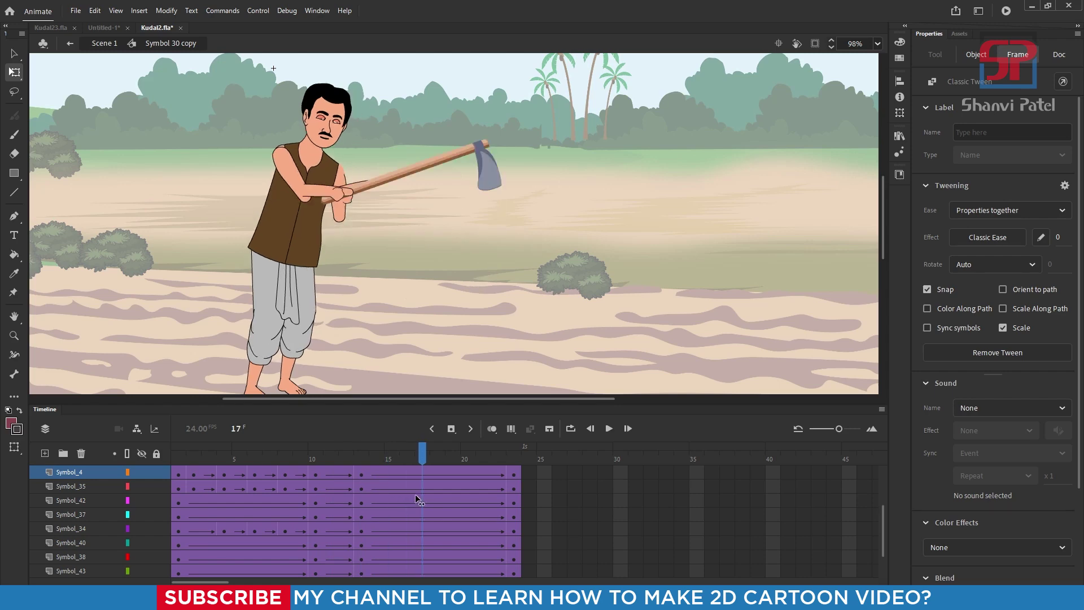
pyautogui.click(310, 184)
pyautogui.scroll(5, 313, 185)
pyautogui.moveTo(320, 212); pyautogui.dragTo(332, 229)
pyautogui.click(245, 163)
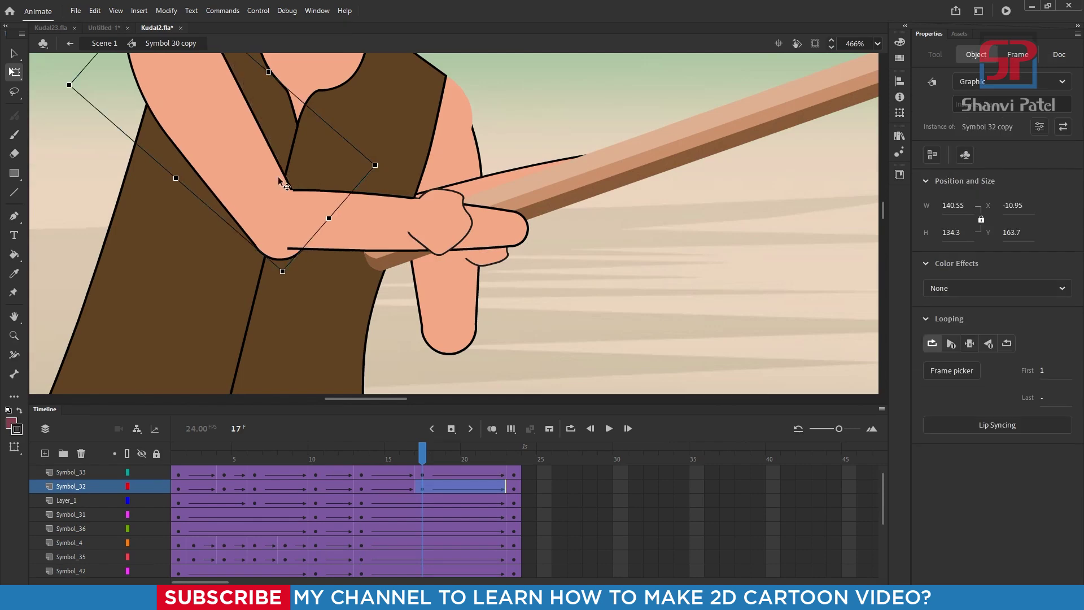
pyautogui.moveTo(382, 167); pyautogui.dragTo(286, 252)
pyautogui.scroll(-2, 280, 222)
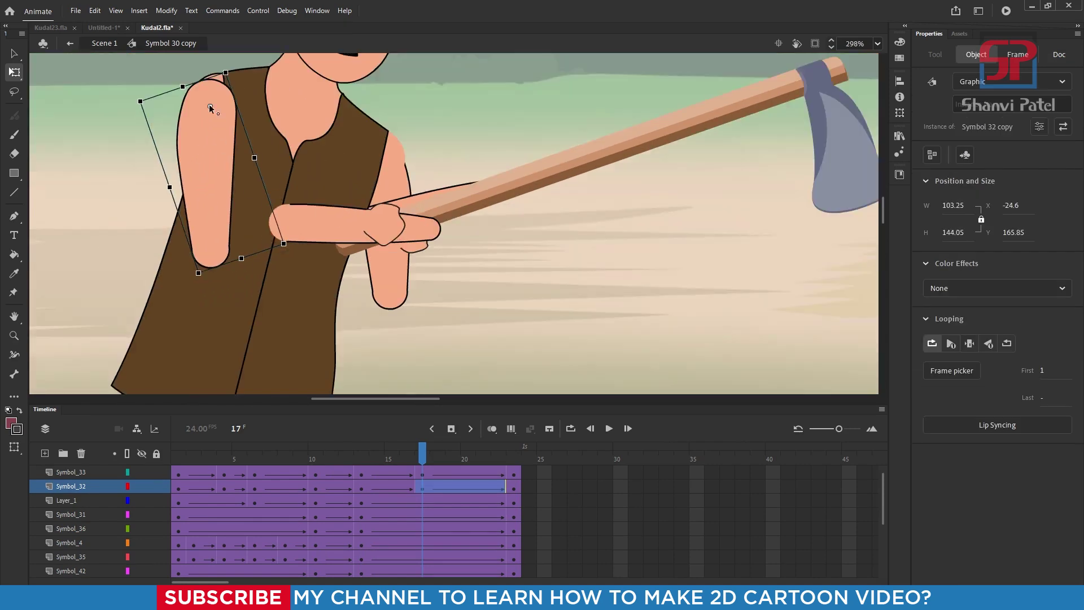
# At frame 17, move the near forearm back toward its elbow and place the near hand on the hoe handle.
pyautogui.scroll(2, 210, 107)
pyautogui.moveTo(362, 288); pyautogui.dragTo(289, 296)
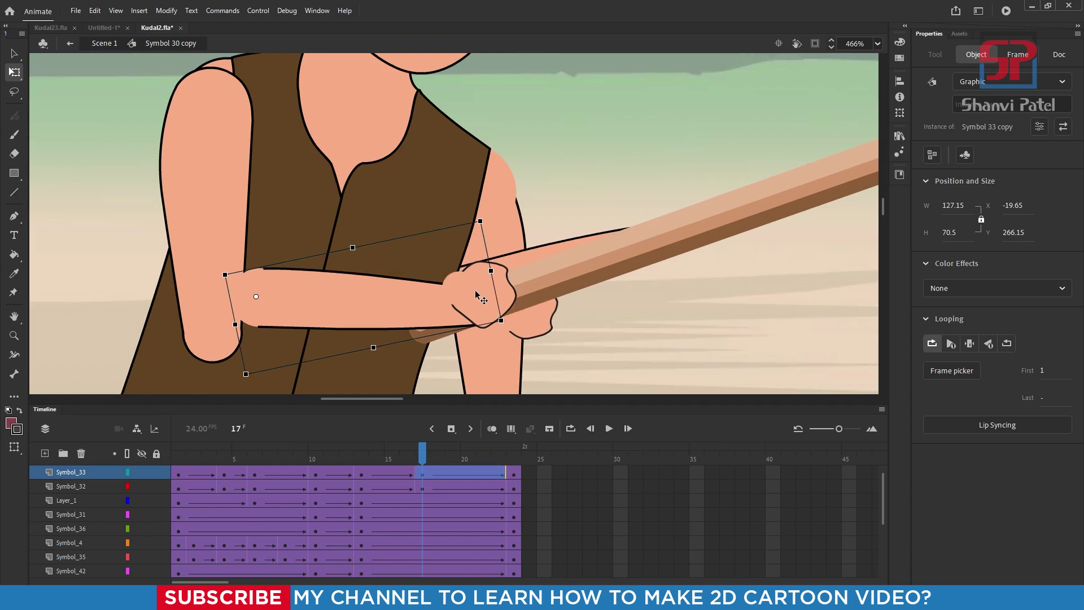
pyautogui.click(501, 299)
# Refine the near elbow at frame 17 and key the far arm parts to fit the hoe handle.
pyautogui.click(198, 333)
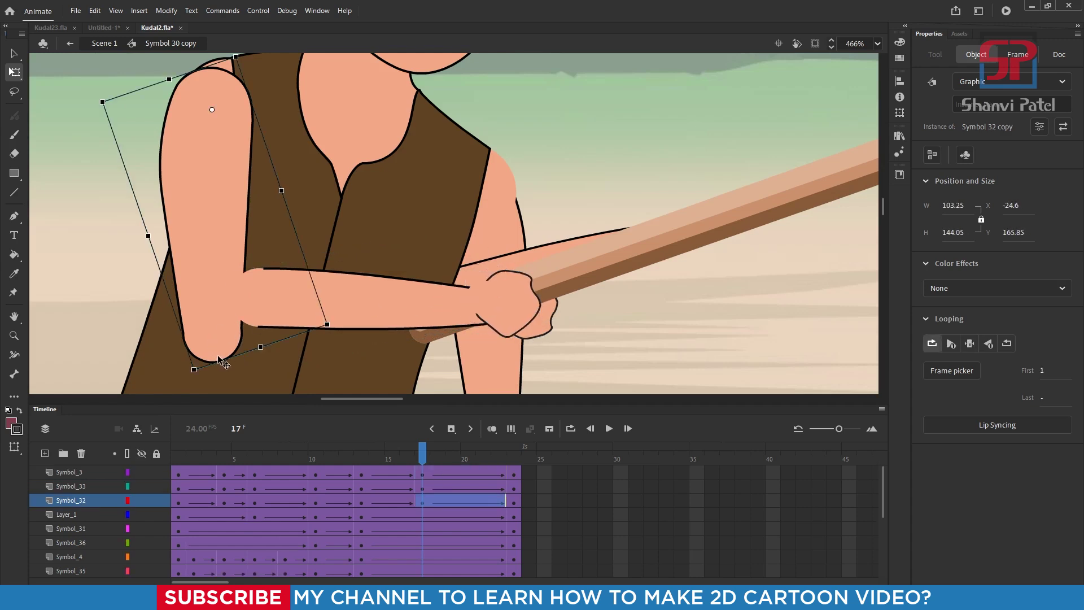
pyautogui.moveTo(190, 368); pyautogui.dragTo(225, 373)
pyautogui.hotkey('ctrl', 'z')
pyautogui.click(224, 351)
pyautogui.click(319, 289)
pyautogui.moveTo(319, 289); pyautogui.dragTo(325, 285)
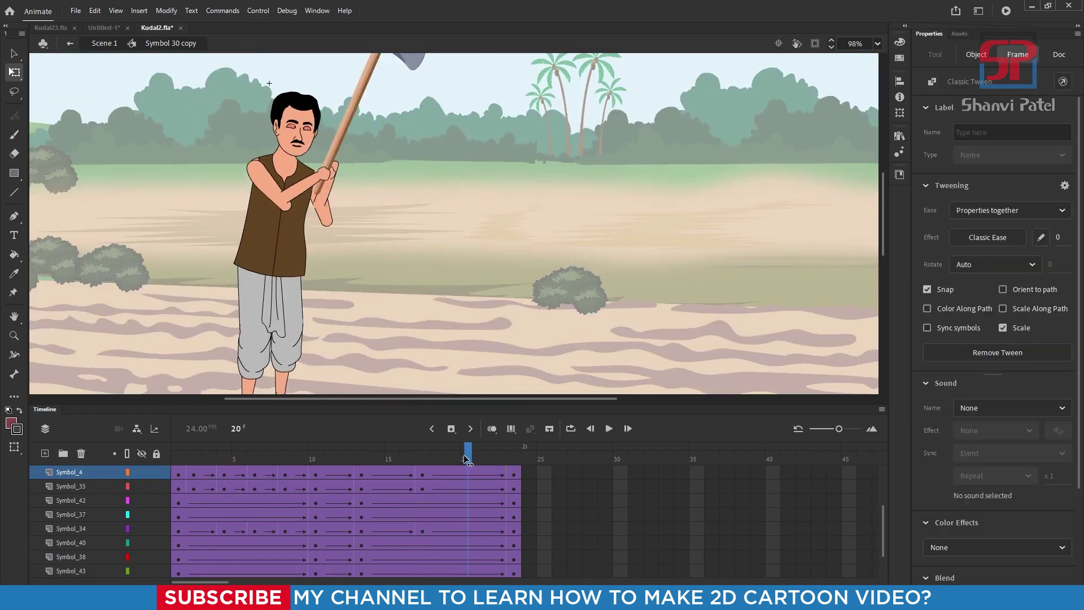
# At frame 20, rotate the near upper arm inward and refit its forearm and hand between the elbow and the hoe handle.
pyautogui.click(408, 473)
pyautogui.moveTo(408, 473); pyautogui.dragTo(470, 469)
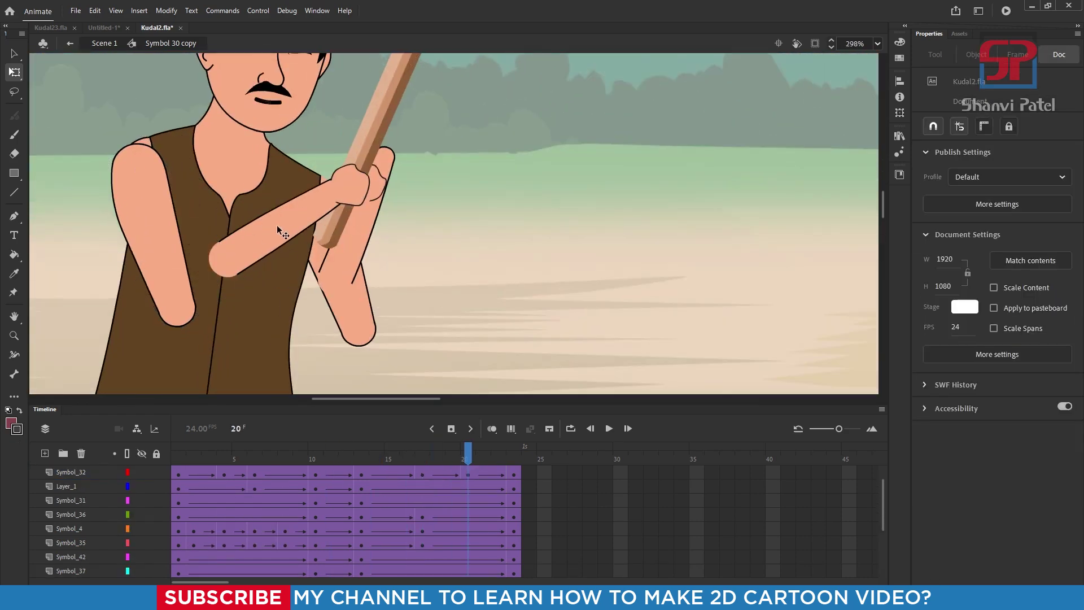
pyautogui.click(164, 254)
pyautogui.moveTo(158, 334); pyautogui.dragTo(193, 331)
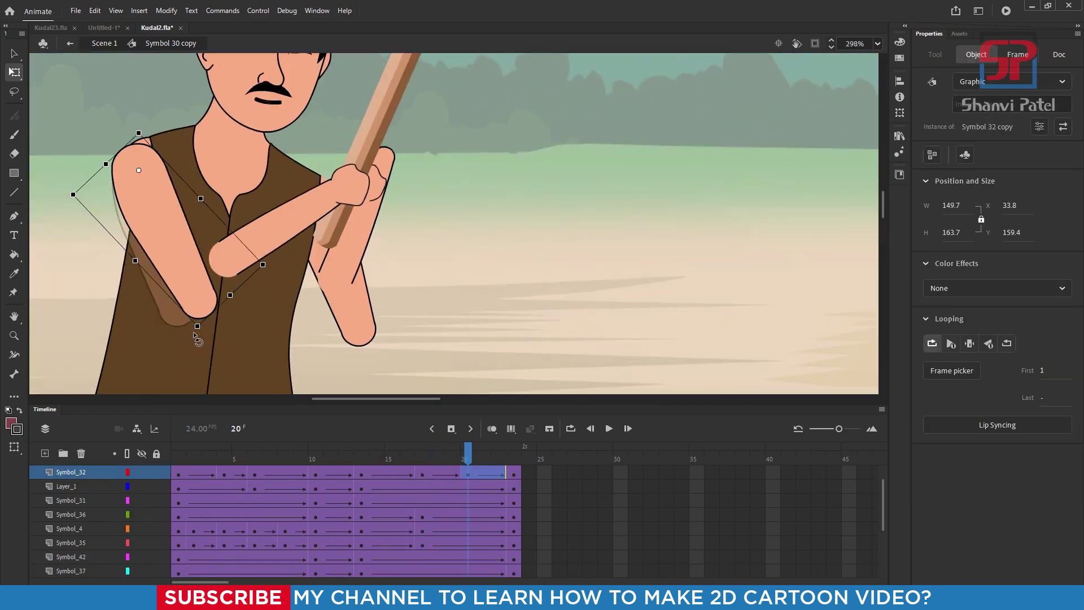
pyautogui.moveTo(263, 235); pyautogui.dragTo(258, 264)
pyautogui.moveTo(382, 220); pyautogui.dragTo(374, 200)
# At frame 20, adjust the far upper arm, reattach its forearm at the elbow and place the far hand on the handle.
pyautogui.click(418, 237)
pyautogui.moveTo(373, 336)
pyautogui.mouseDown()
pyautogui.moveTo(338, 348)
pyautogui.moveTo(378, 332)
pyautogui.mouseUp()
pyautogui.moveTo(352, 266); pyautogui.dragTo(381, 297)
pyautogui.moveTo(459, 220); pyautogui.dragTo(413, 191)
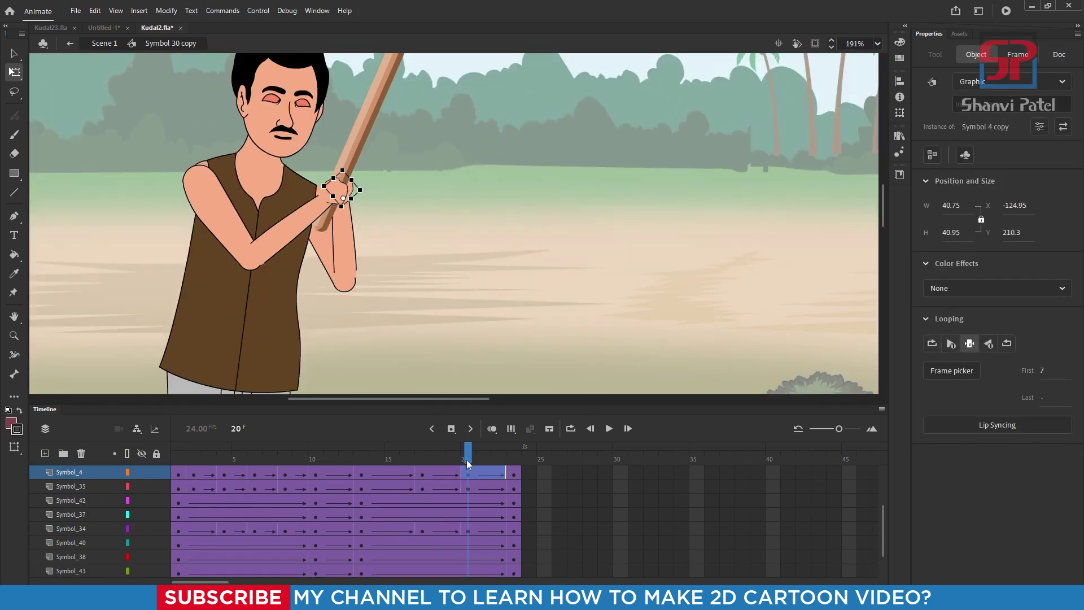
# Refit the far forearm and hand to the hoe handle at frame 18, and the near forearm and hand at frame 21.
pyautogui.moveTo(467, 459); pyautogui.dragTo(496, 468)
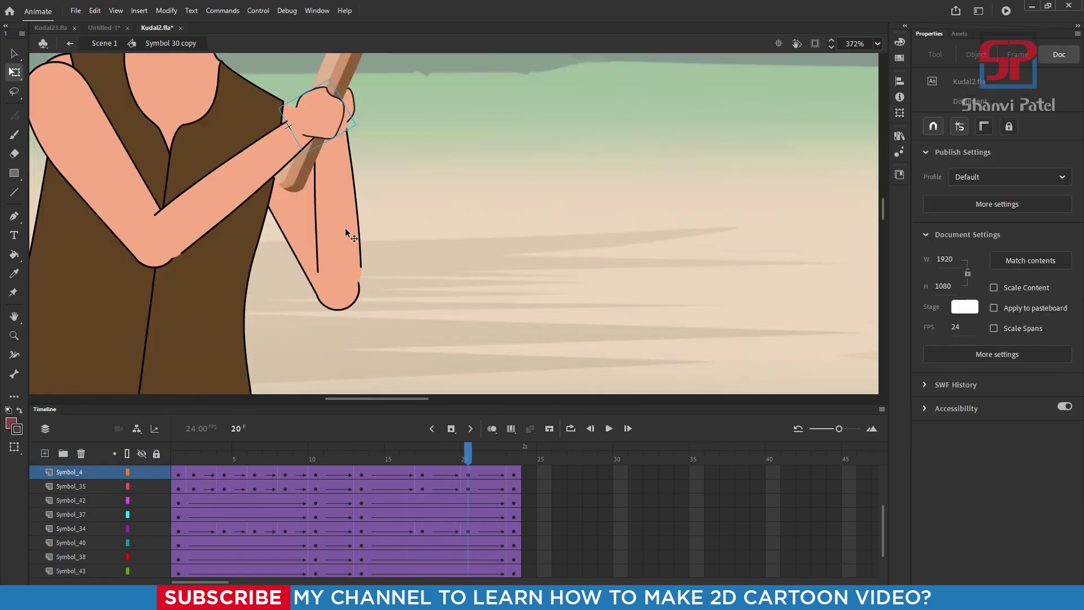
pyautogui.click(338, 231)
pyautogui.click(397, 462)
pyautogui.moveTo(398, 462); pyautogui.dragTo(437, 462)
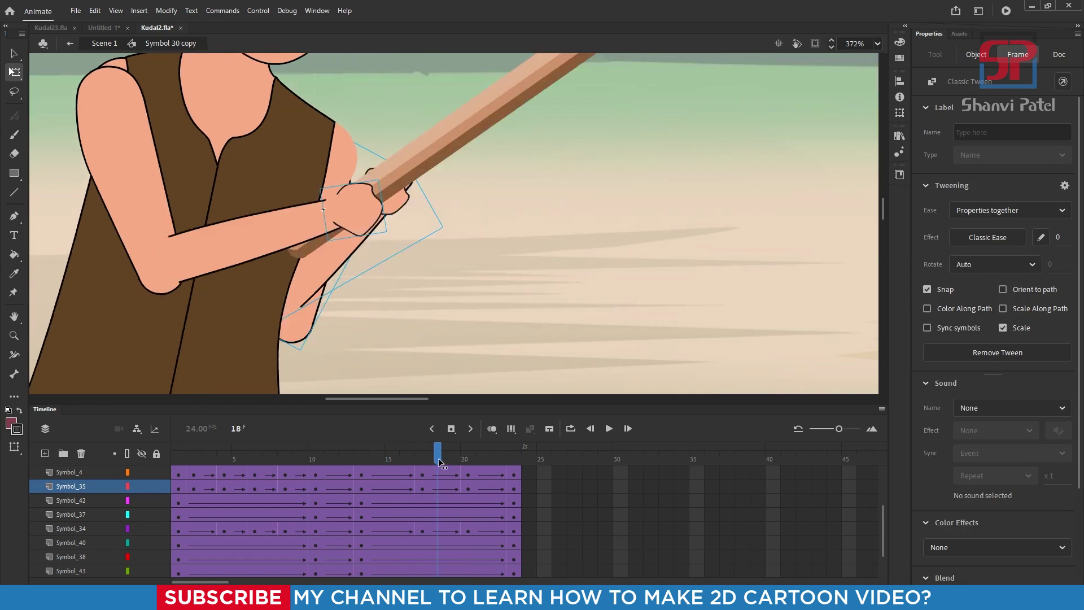
pyautogui.click(361, 271)
pyautogui.moveTo(411, 185); pyautogui.dragTo(399, 178)
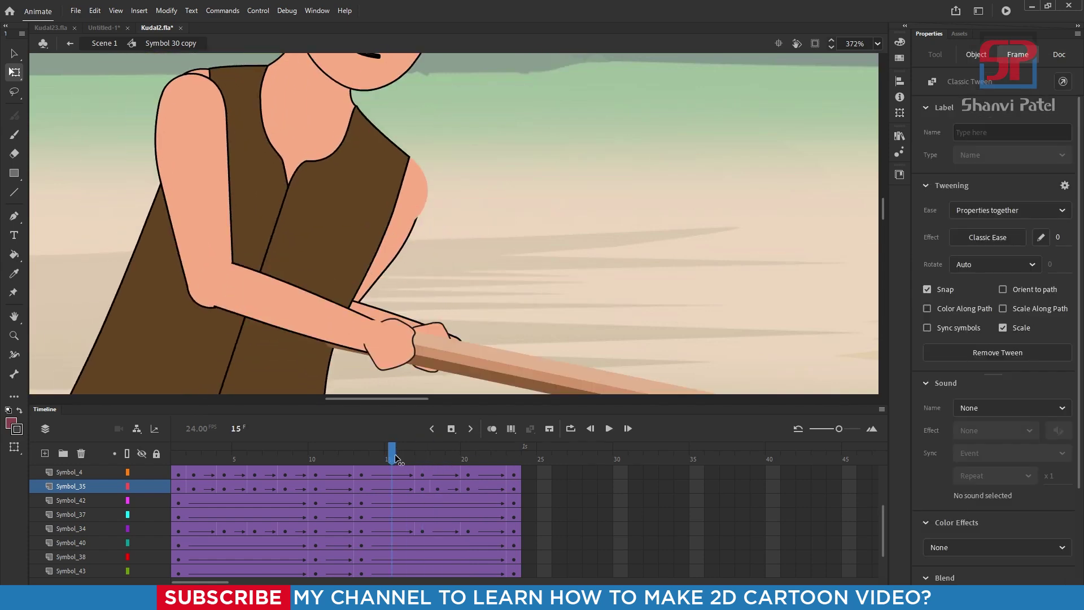
pyautogui.click(348, 211)
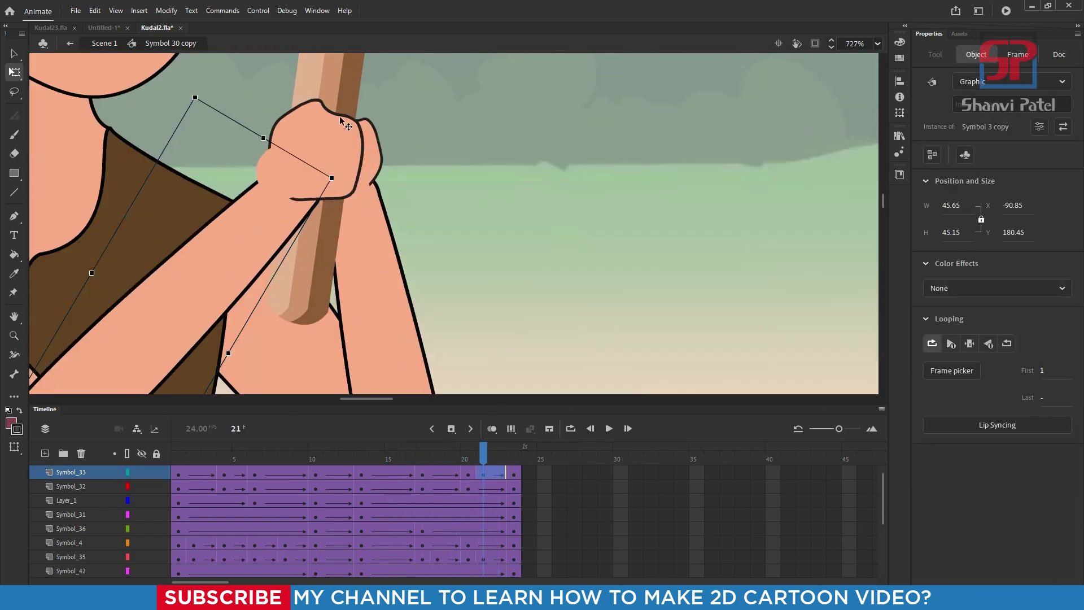
pyautogui.click(343, 121)
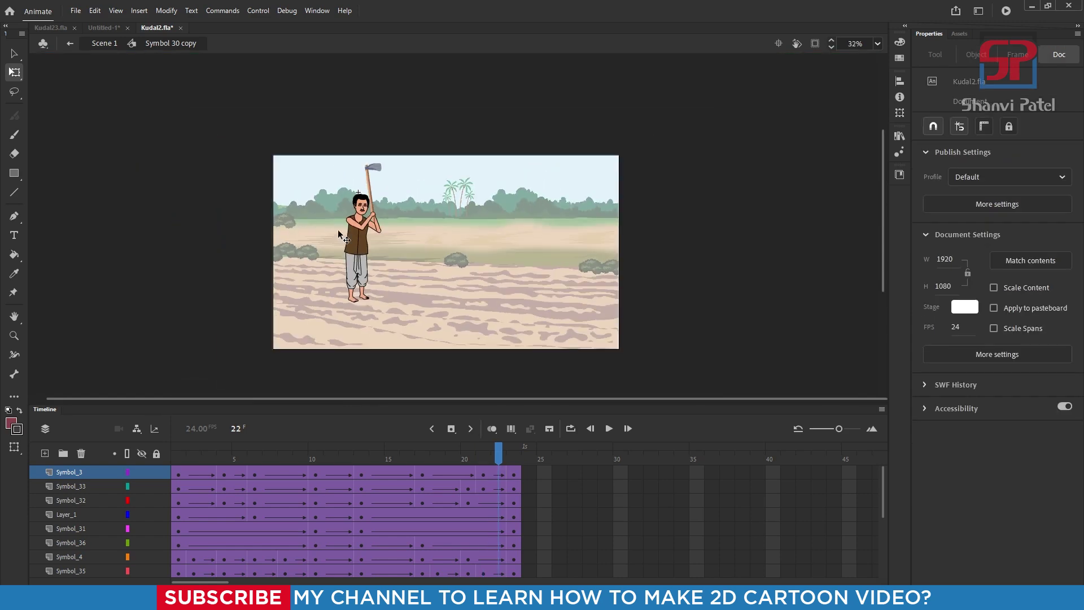
# Test the movie to check the farmer's digging motion, and close the preview.
pyautogui.hotkey('ctrl', 'Return')
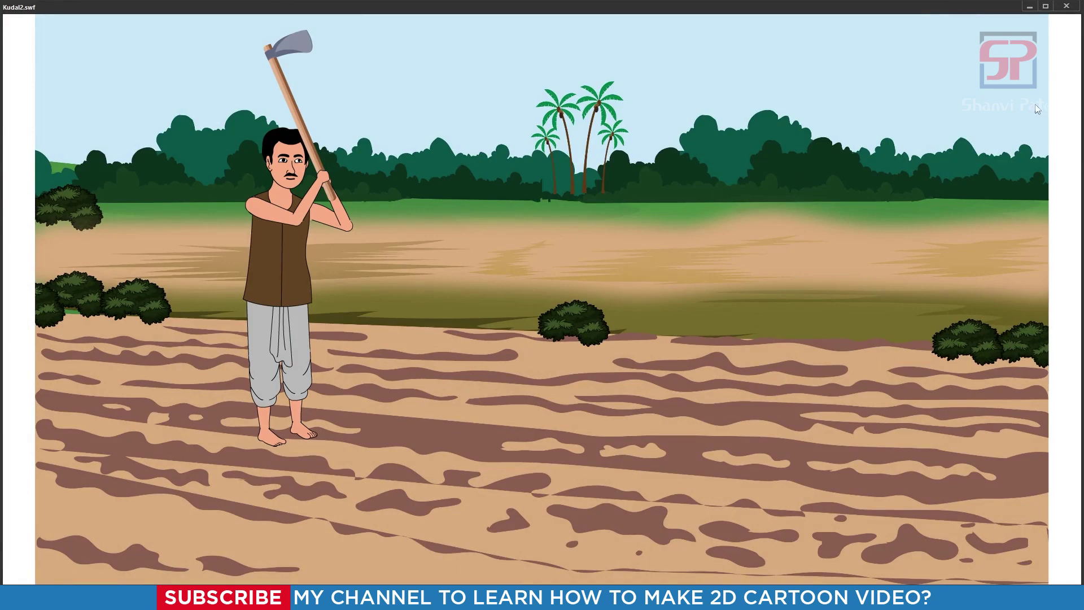
pyautogui.click(1066, 6)
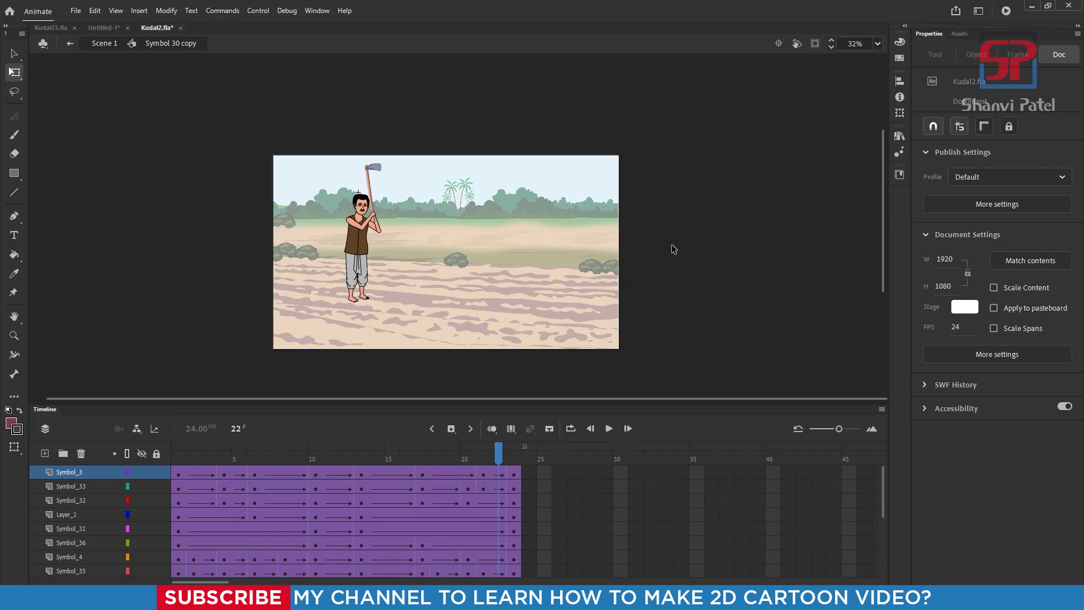
# Check the symbol's frame 23, return to Scene 1 and extend both layers to frame 25.
pyautogui.click(513, 455)
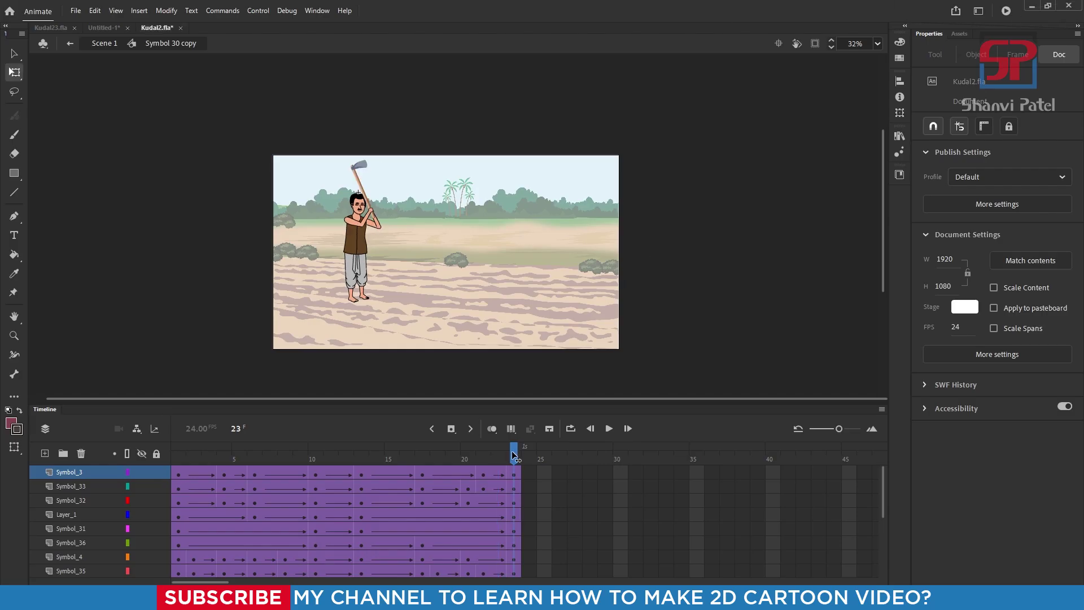
pyautogui.doubleClick(655, 300)
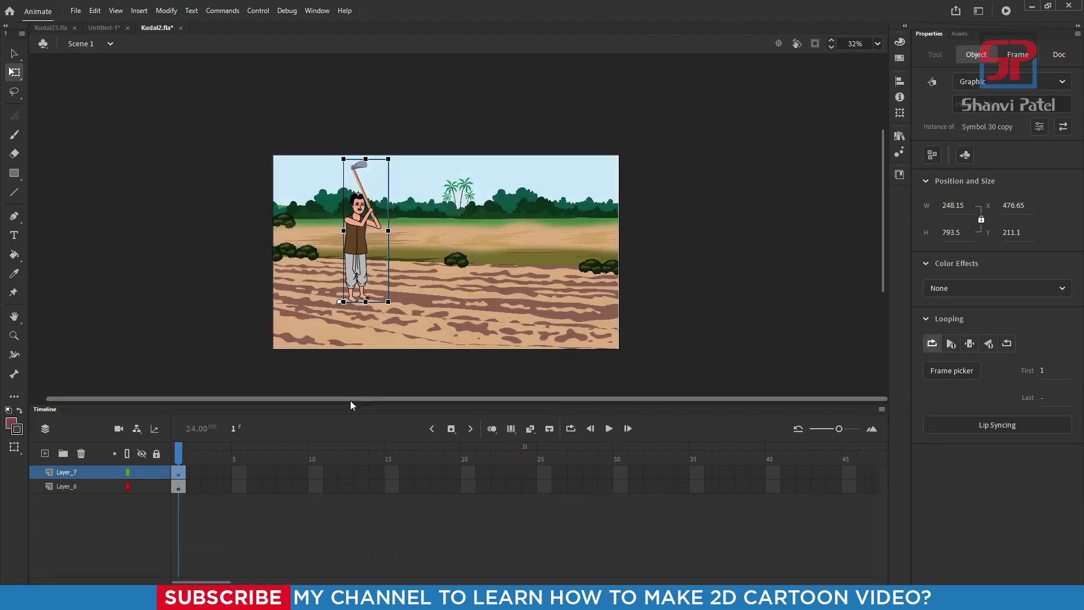
pyautogui.moveTo(545, 474); pyautogui.dragTo(547, 489)
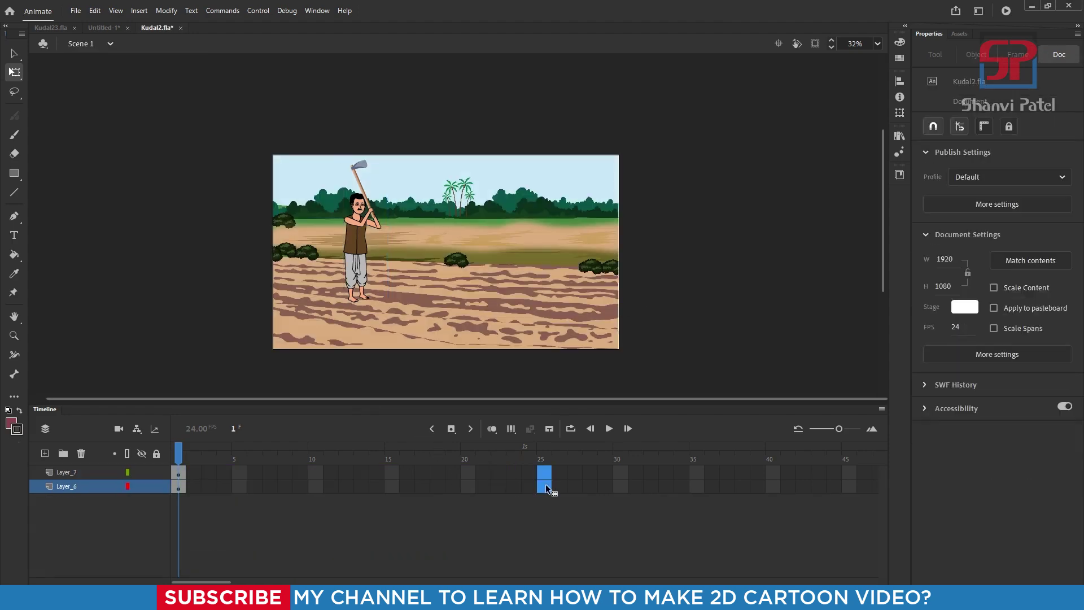
pyautogui.press('F5')
pyautogui.click(710, 286)
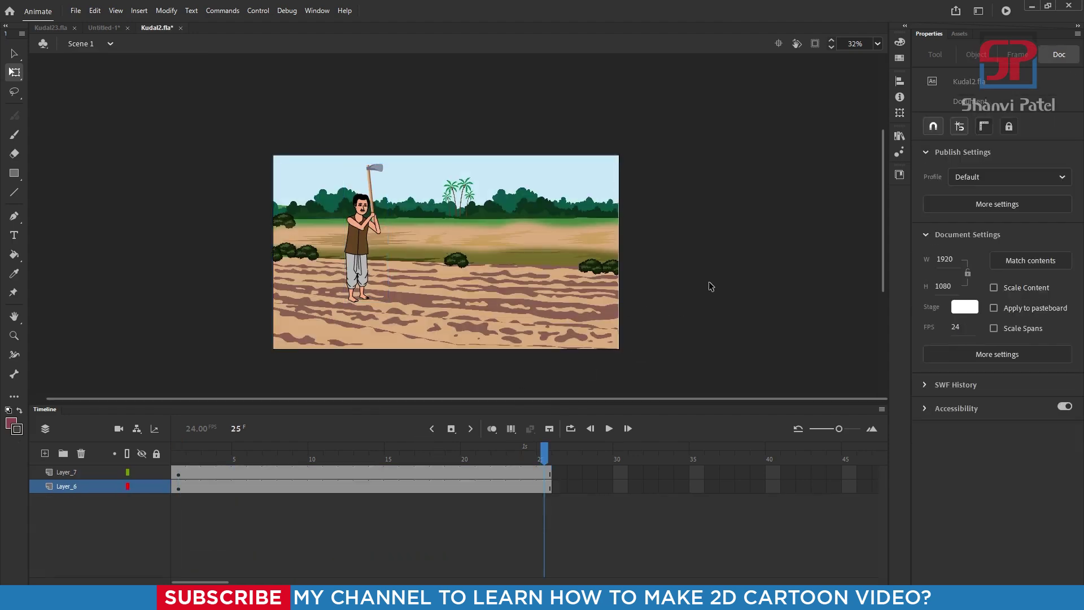
# Test the extended movie and play the main timeline from frame 1 to check how the digging cycle loops.
pyautogui.hotkey('ctrl', 'Return')
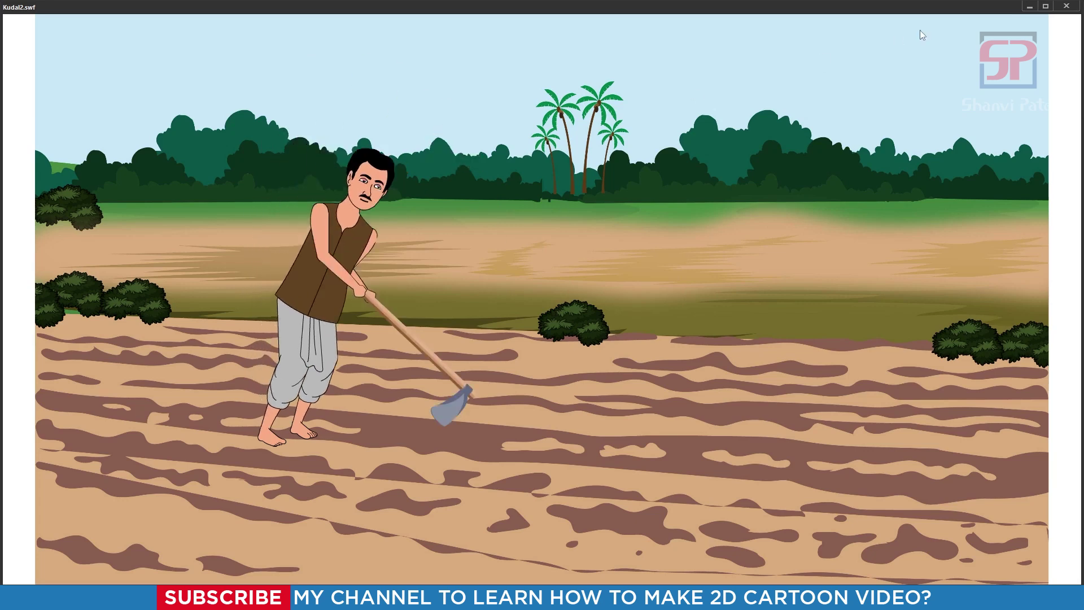
pyautogui.click(1066, 6)
pyautogui.moveTo(534, 455); pyautogui.dragTo(136, 480)
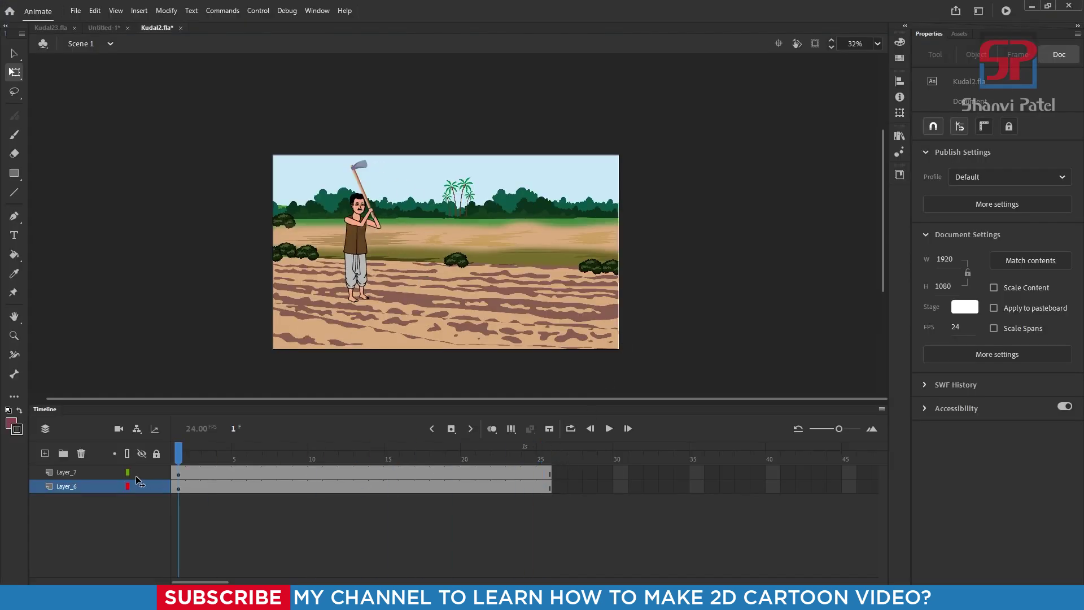
pyautogui.press('Return')
pyautogui.click(535, 489)
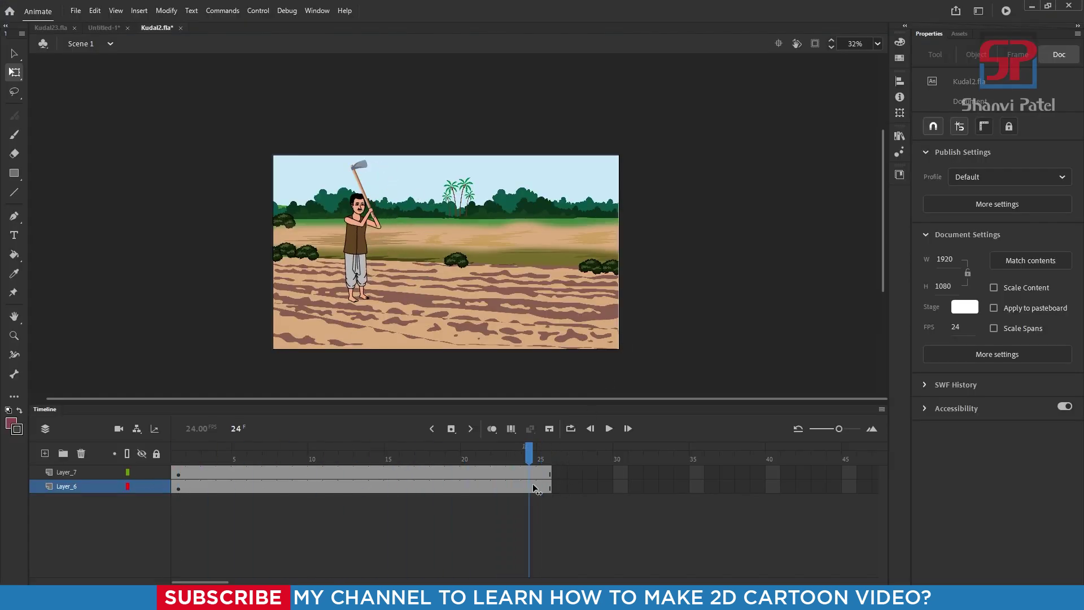
# Remove frame 25 from both layers in Scene 1 and test the movie again.
pyautogui.moveTo(541, 474); pyautogui.dragTo(545, 490)
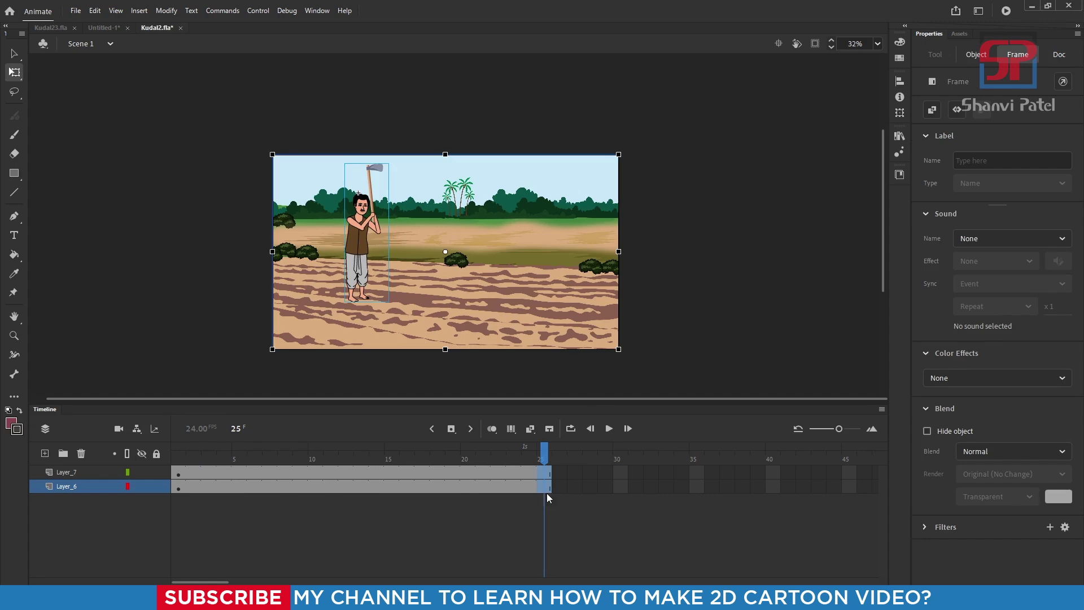
pyautogui.hotkey('shift', 'F5')
pyautogui.hotkey('ctrl', 'Return')
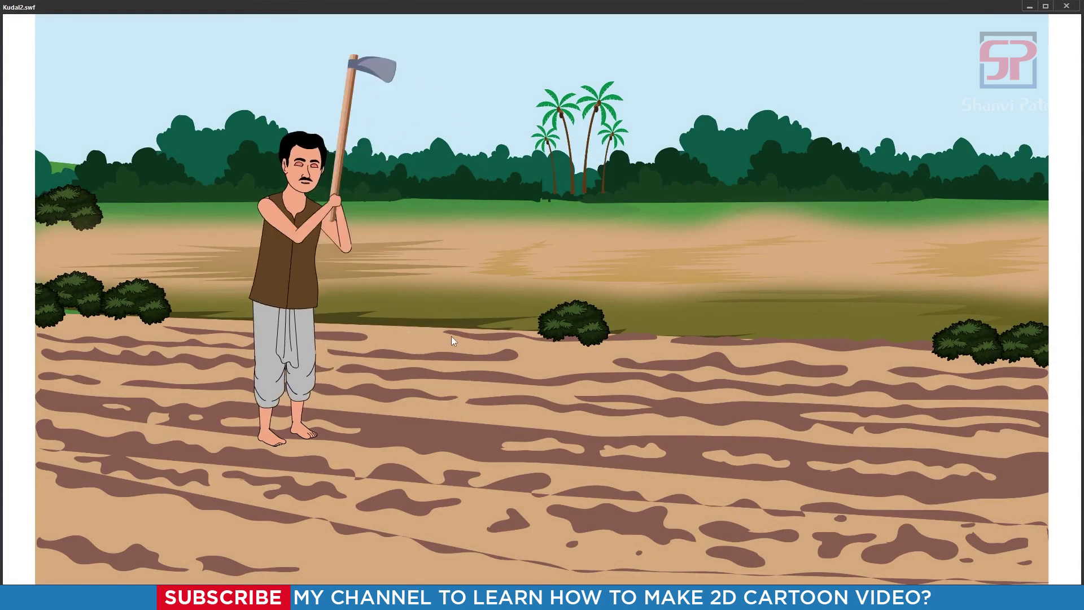
pyautogui.click(1065, 7)
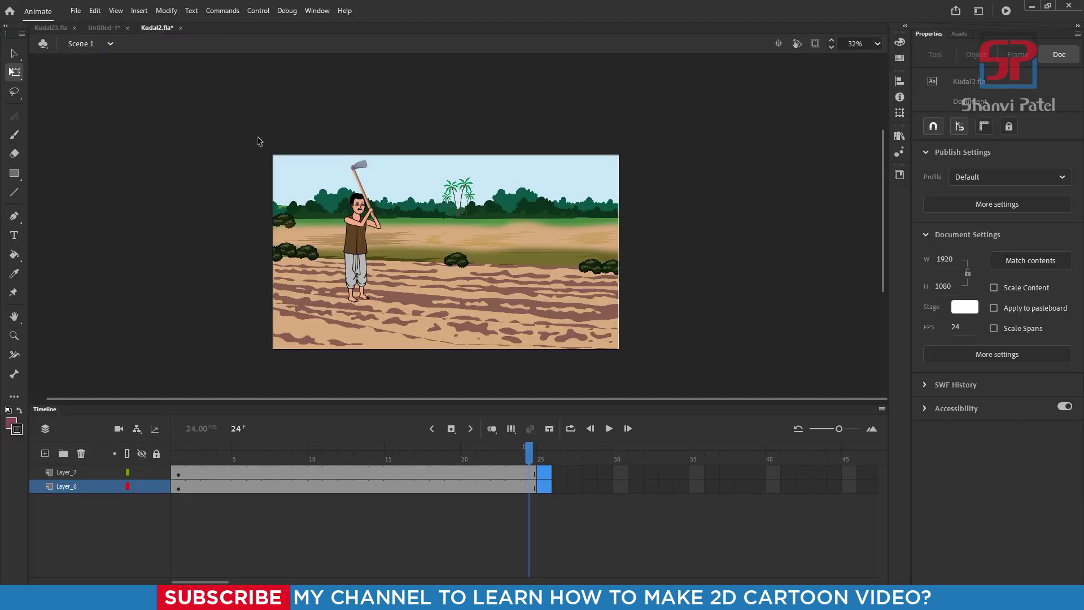
# Switch to the Untitled-1 document, scrub through the soil splash frames and copy the splash symbol.
pyautogui.click(106, 28)
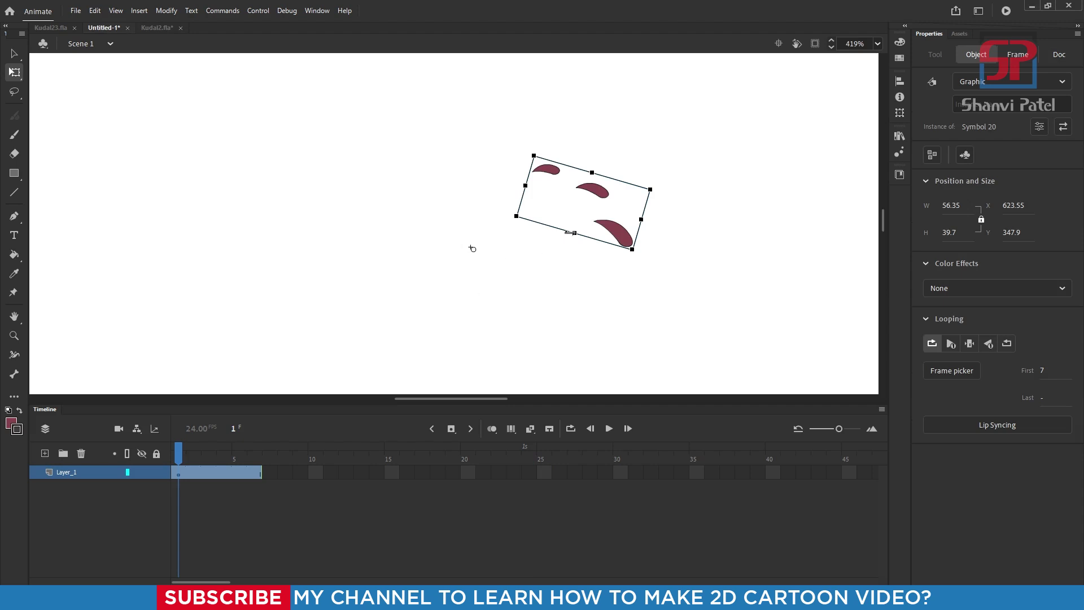
pyautogui.moveTo(190, 457); pyautogui.dragTo(262, 484)
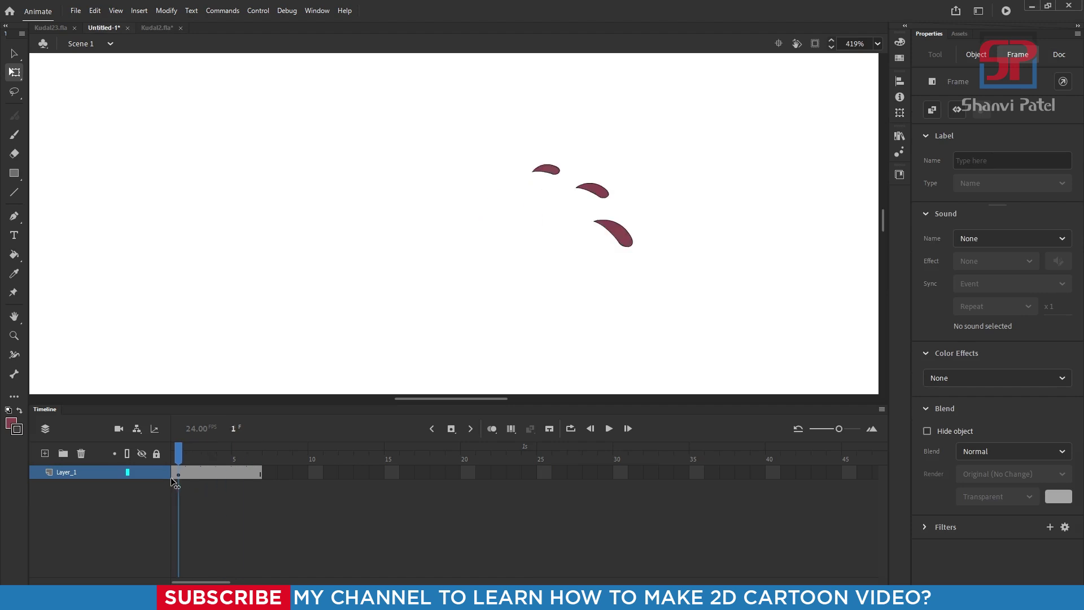
pyautogui.moveTo(173, 482); pyautogui.dragTo(262, 473)
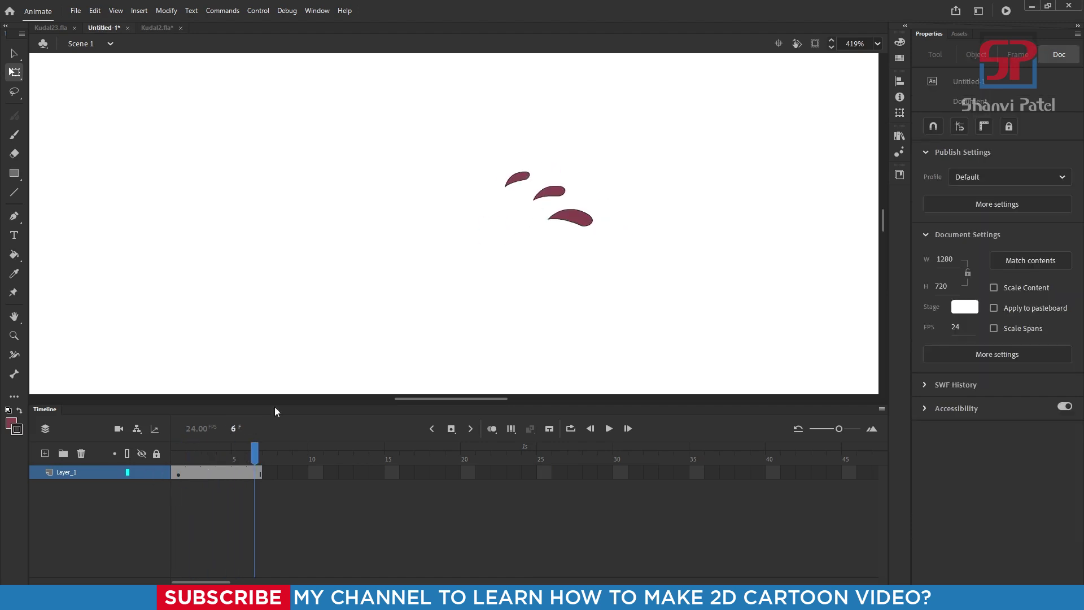
pyautogui.click(559, 220)
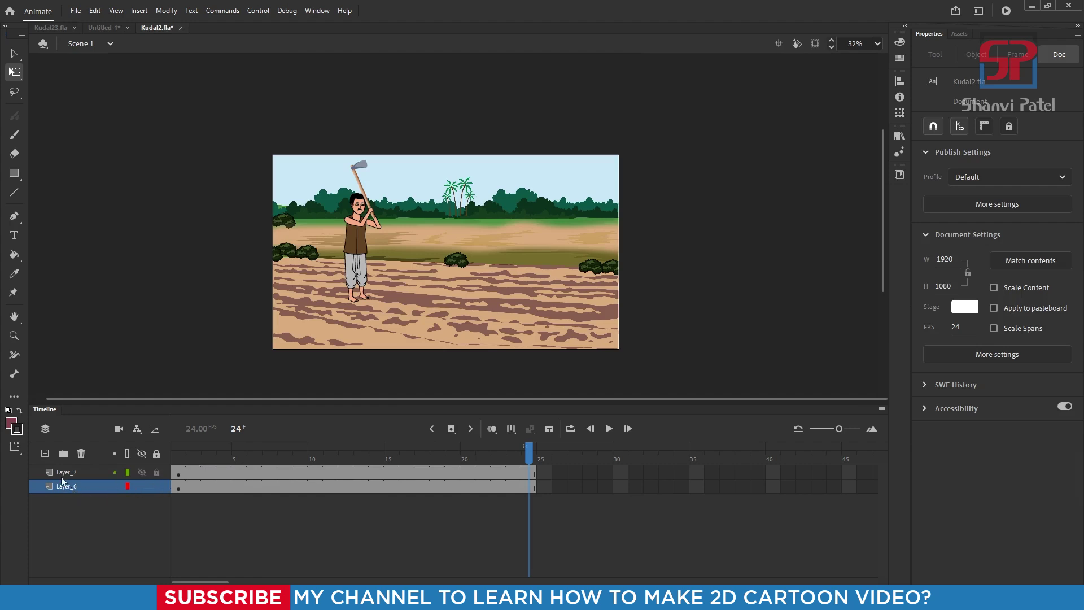
# In Kudal2, add a layer between Layer_7 and Layer_6 and insert a blank keyframe on it at frame 9.
pyautogui.click(45, 454)
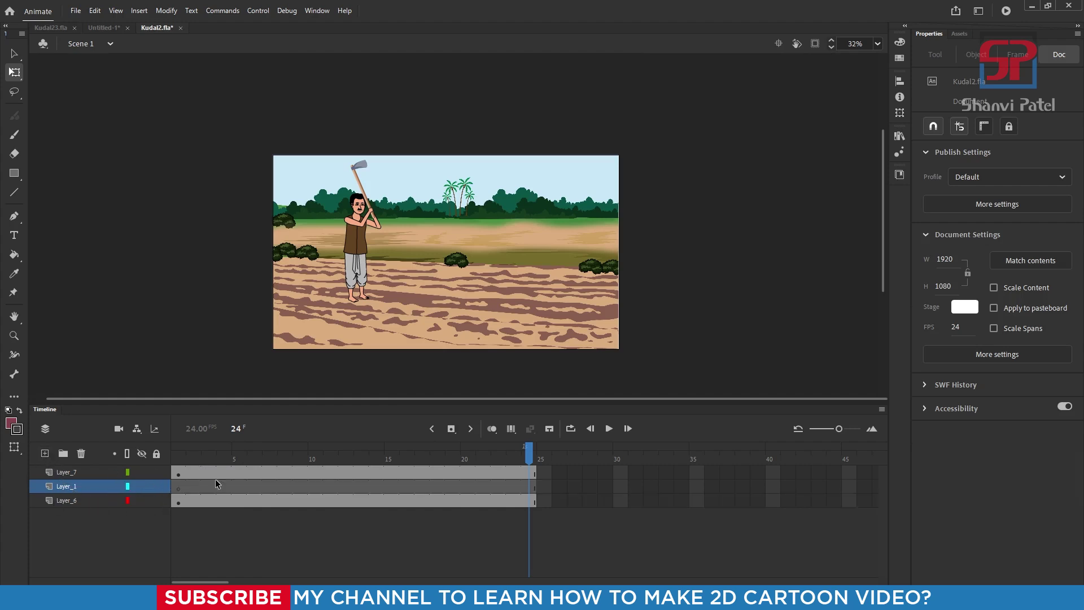
pyautogui.moveTo(336, 450); pyautogui.dragTo(302, 456)
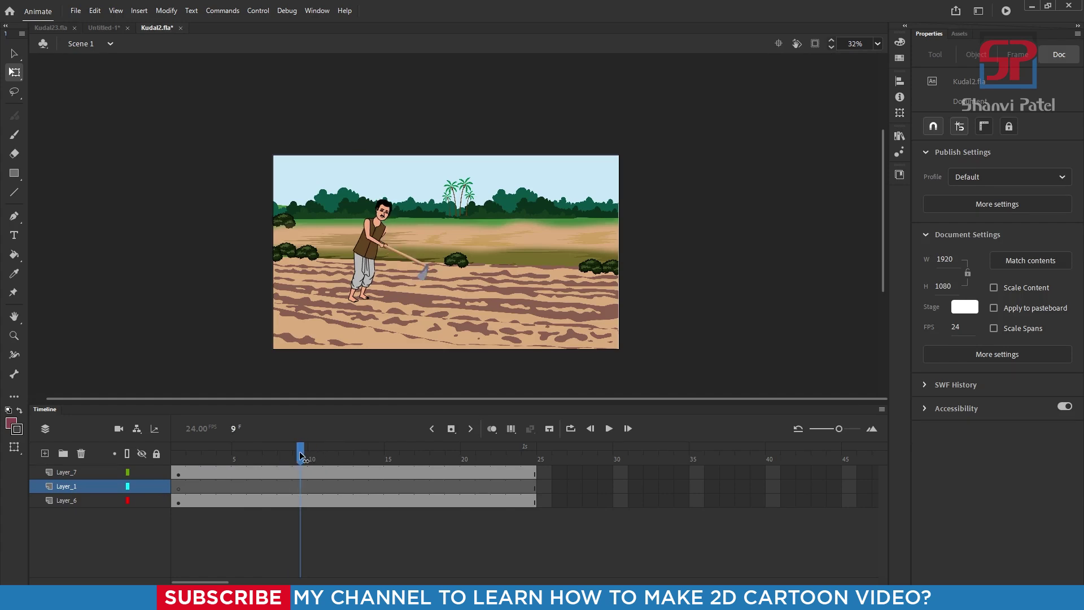
pyautogui.click(300, 488)
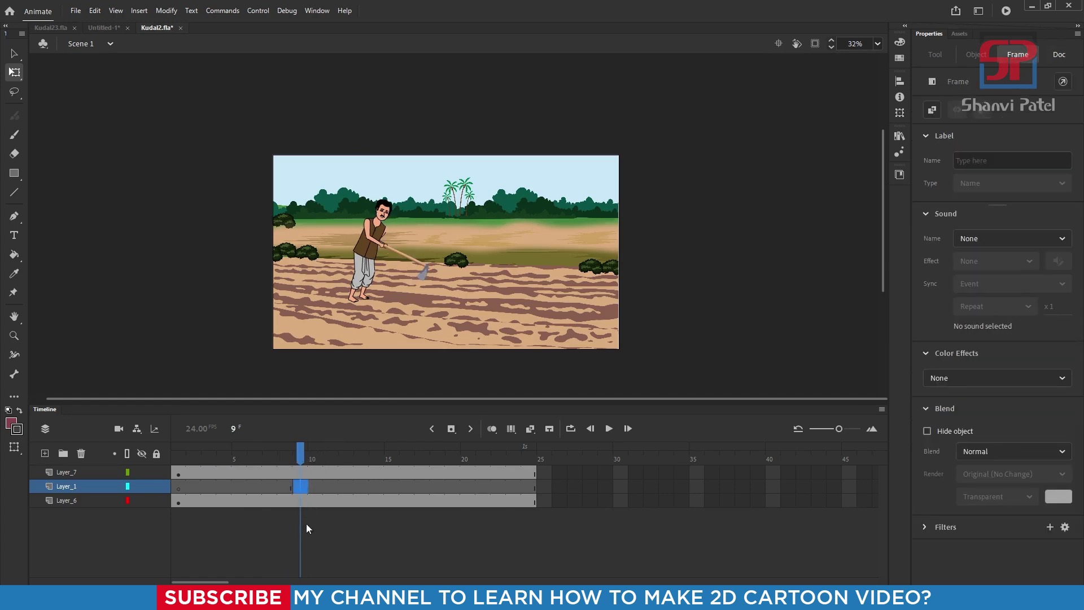
# Paste the splash symbol into frame 9, putting duplicate library items into a folder, and move it near the hoe blade.
pyautogui.hotkey('ctrl', 'alt', 'v')
pyautogui.click(568, 313)
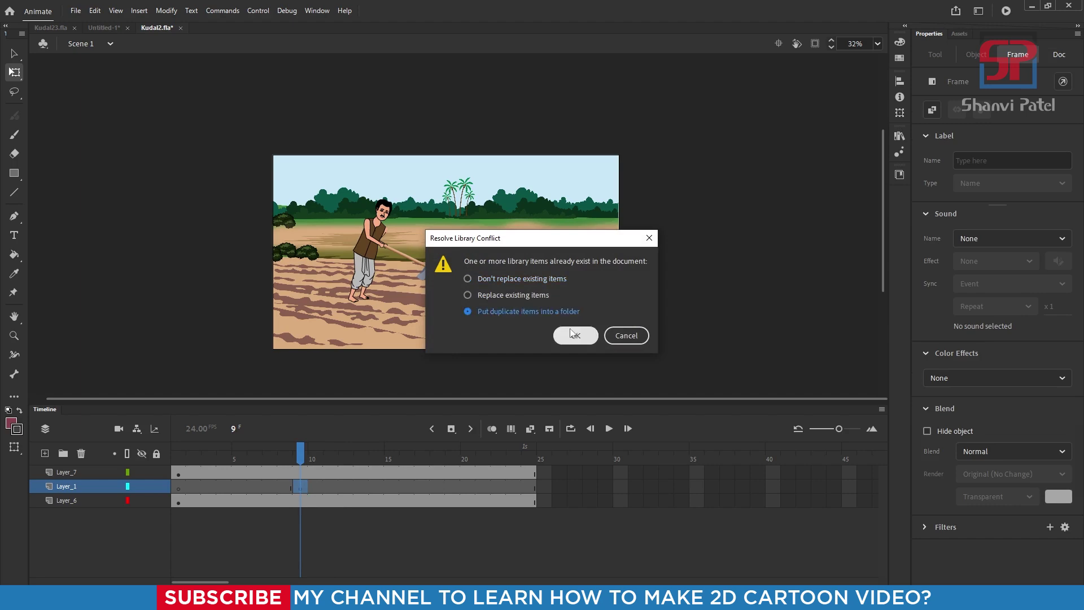
pyautogui.click(576, 335)
pyautogui.scroll(5, 378, 318)
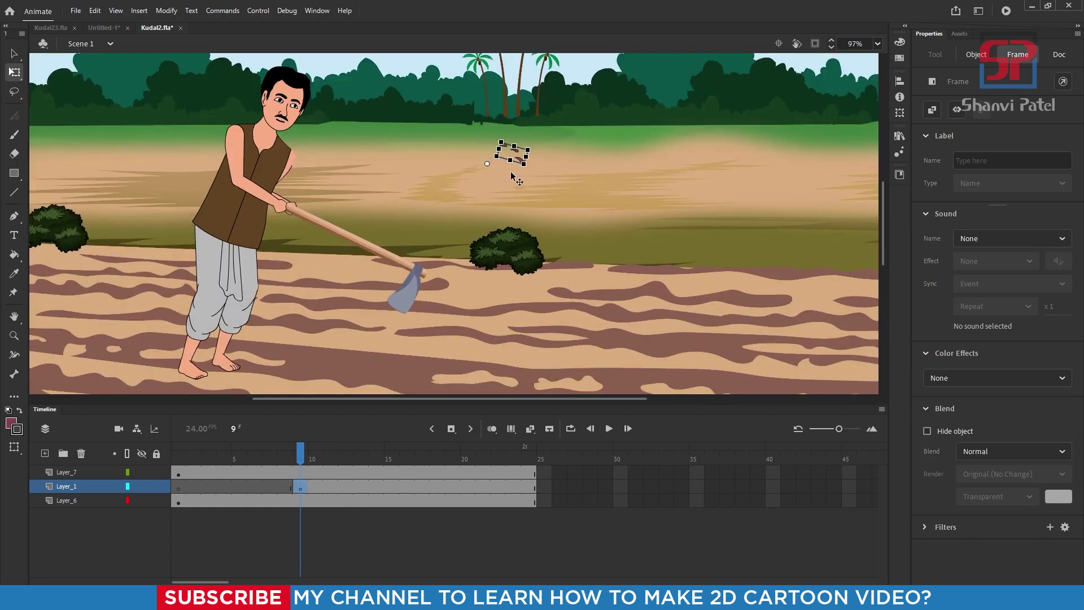
pyautogui.click(518, 155)
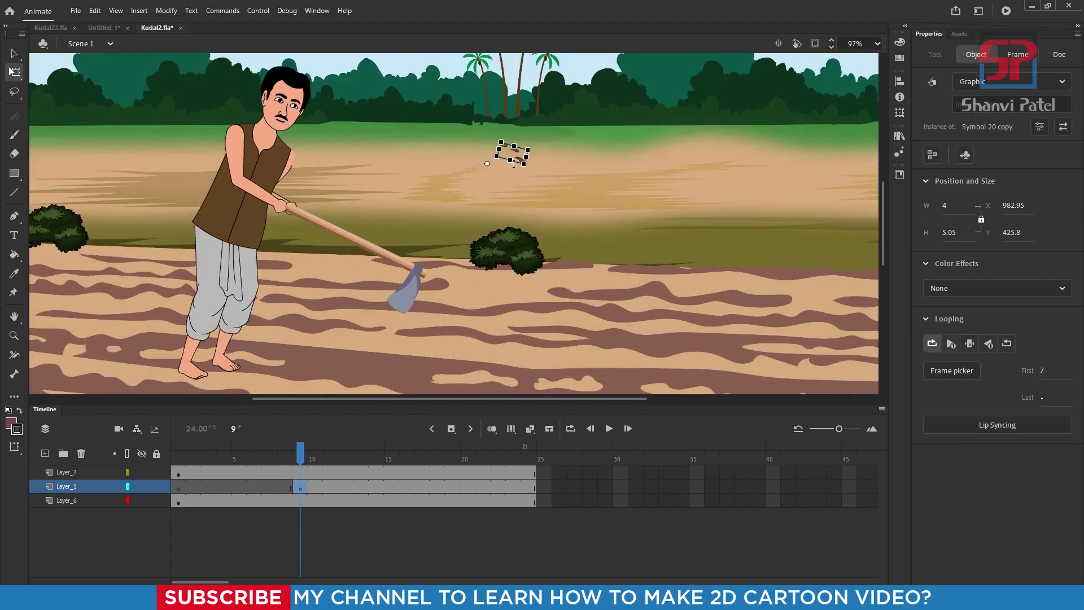
pyautogui.scroll(3, 520, 155)
pyautogui.scroll(-4, 383, 297)
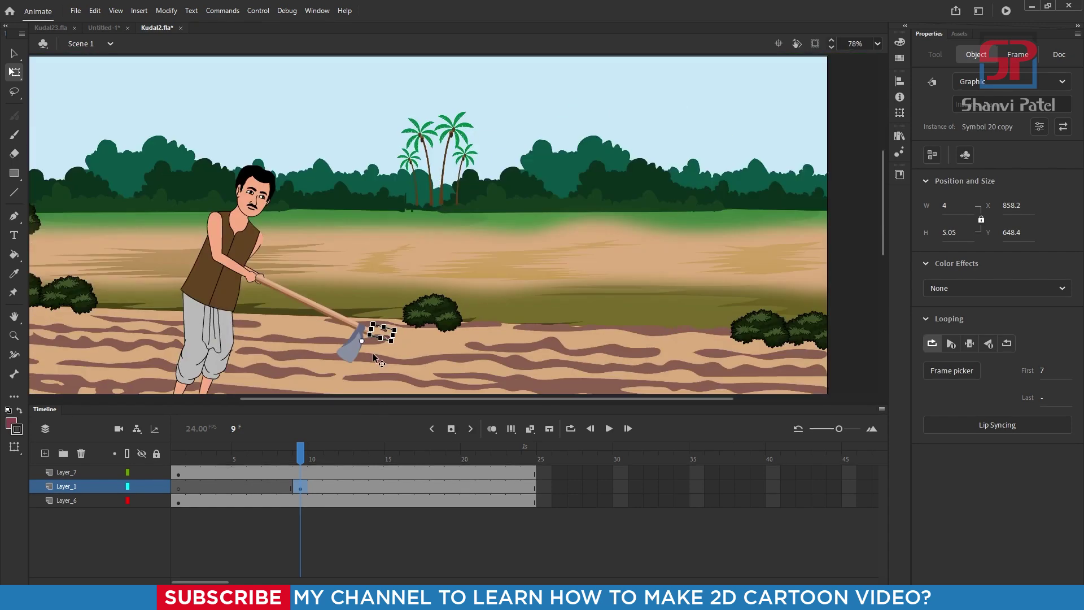
pyautogui.scroll(8, 317, 293)
# Add a keyframe at frame 10 of the splash layer and remove frame 9 so the splash starts from its first frame.
pyautogui.click(337, 455)
pyautogui.moveTo(337, 455); pyautogui.dragTo(315, 465)
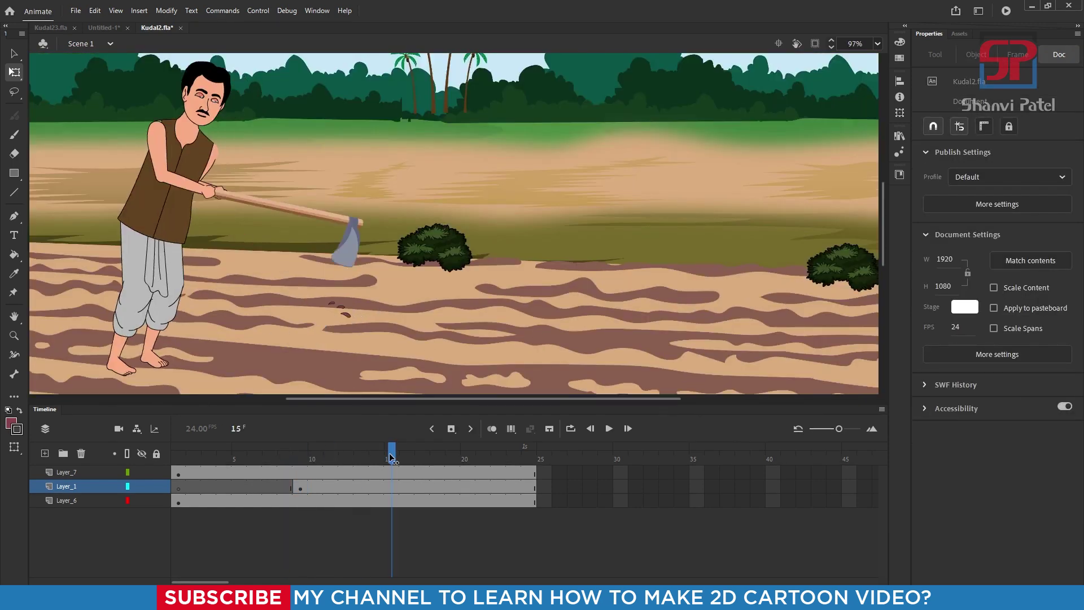
pyautogui.click(315, 486)
pyautogui.press('F6')
pyautogui.click(300, 486)
pyautogui.hotkey('shift', 'F5')
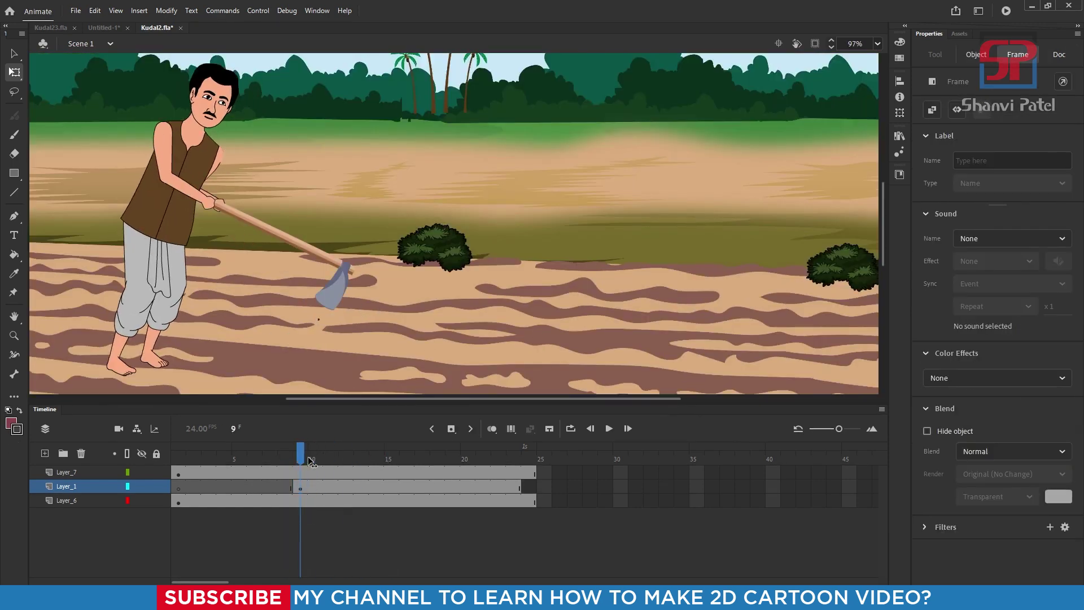
# Compare the frames around frame 9 and move the splash onto the ground just ahead of the hoe blade.
pyautogui.press(',')
pyautogui.press('.')
pyautogui.press(',')
pyautogui.press('.')
pyautogui.scroll(6, 314, 338)
pyautogui.click(336, 268)
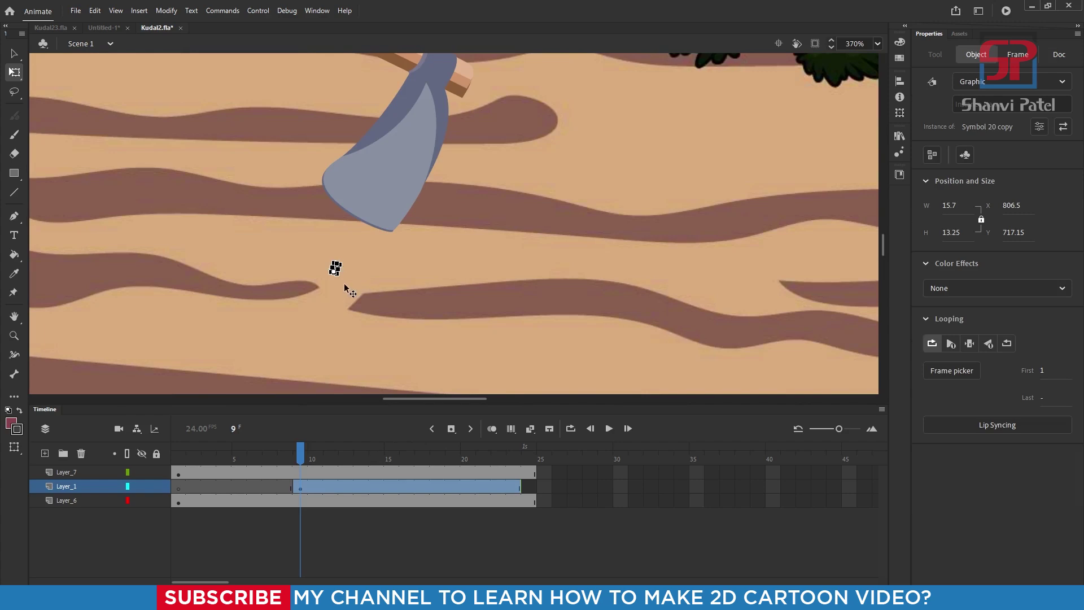
pyautogui.scroll(-3, 455, 271)
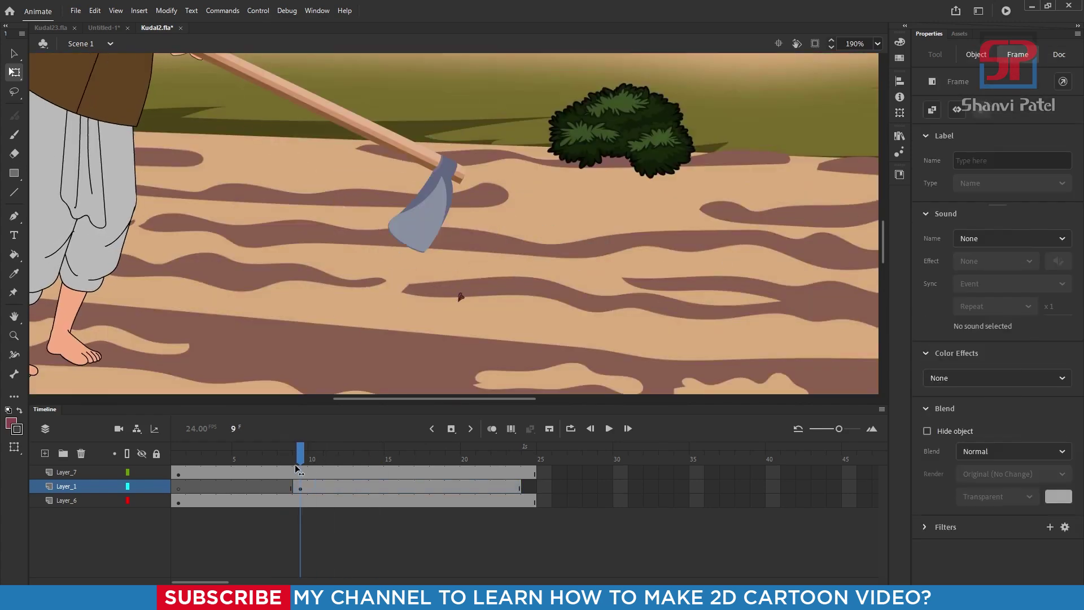
# Insert a frame before the splash so it starts at frame 10, and move the splash to the tip of the hoe blade.
pyautogui.click(316, 459)
pyautogui.moveTo(316, 460); pyautogui.dragTo(314, 458)
pyautogui.click(273, 486)
pyautogui.press('F5')
pyautogui.click(315, 455)
pyautogui.moveTo(460, 298); pyautogui.dragTo(363, 334)
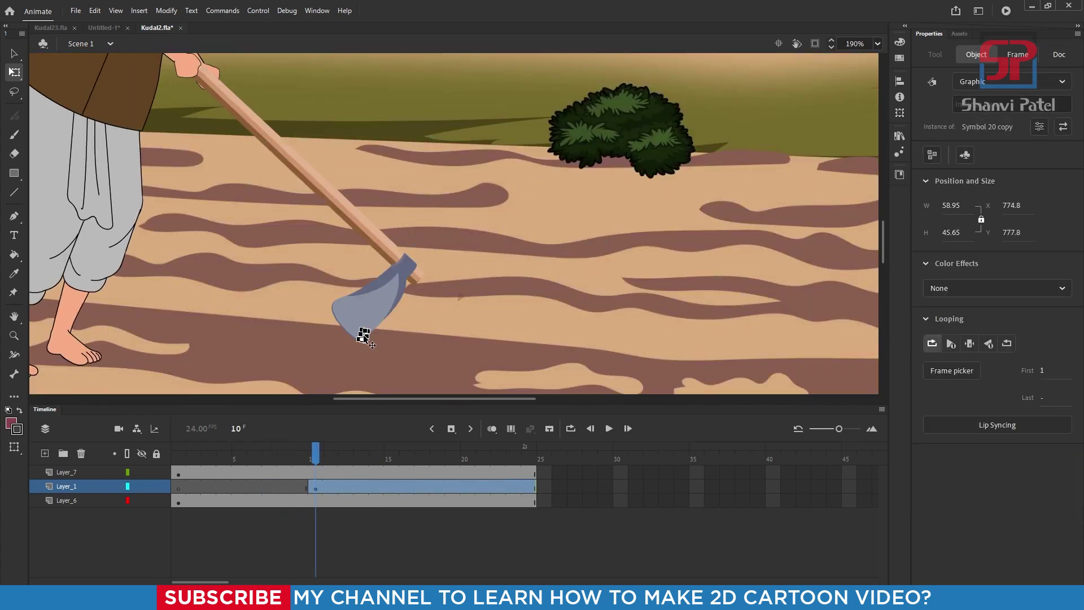
# Play the timeline from frame 1 and scrub to frame 16 to check where one soil splash cycle ends.
pyautogui.moveTo(316, 457); pyautogui.dragTo(180, 455)
pyautogui.click(609, 428)
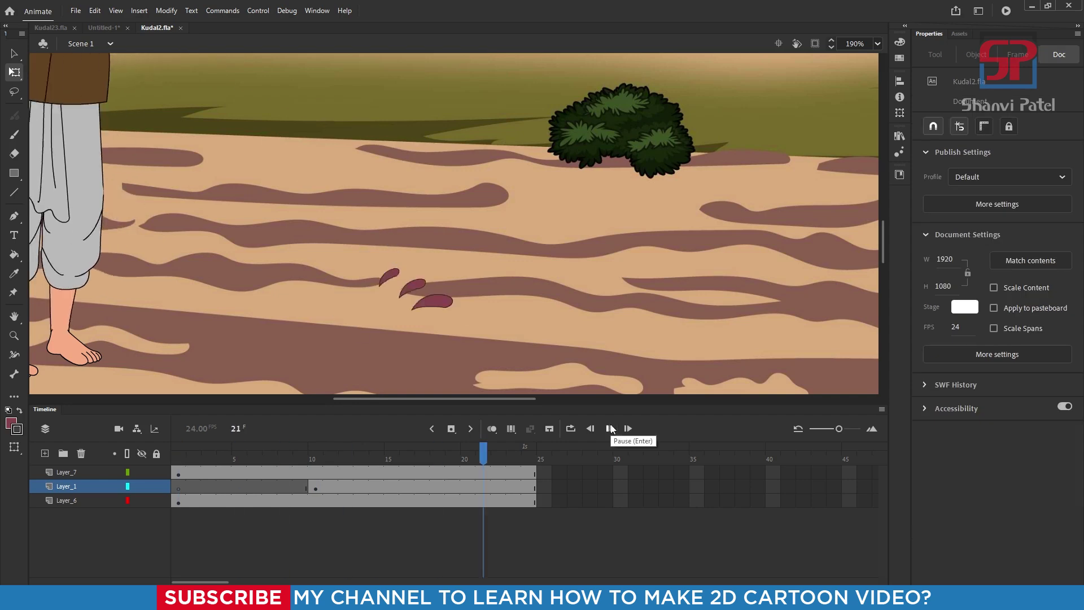
pyautogui.click(358, 452)
pyautogui.moveTo(360, 452); pyautogui.dragTo(411, 454)
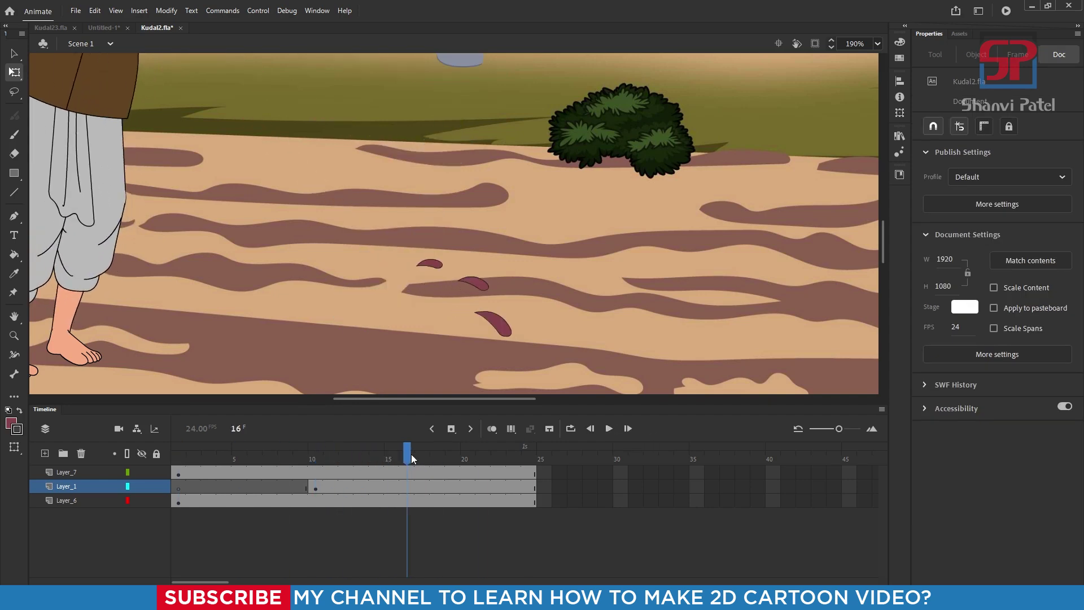
# Remove the splash layer's frames from frame 16 through 24 and test the movie.
pyautogui.click(408, 489)
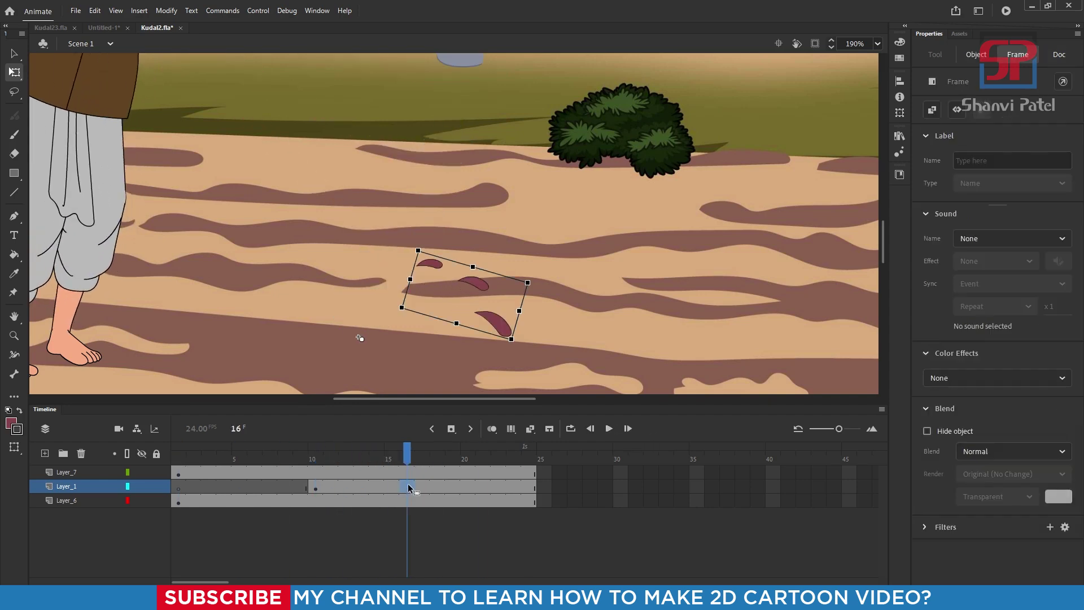
pyautogui.hotkey('shift', 'F5')
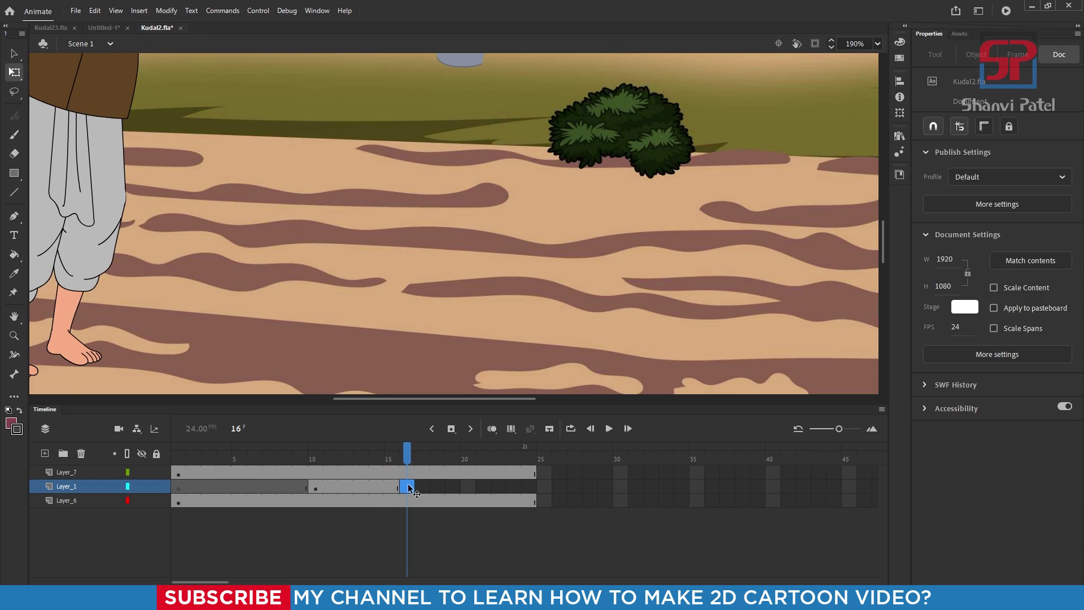
pyautogui.hotkey('ctrl', 'Return')
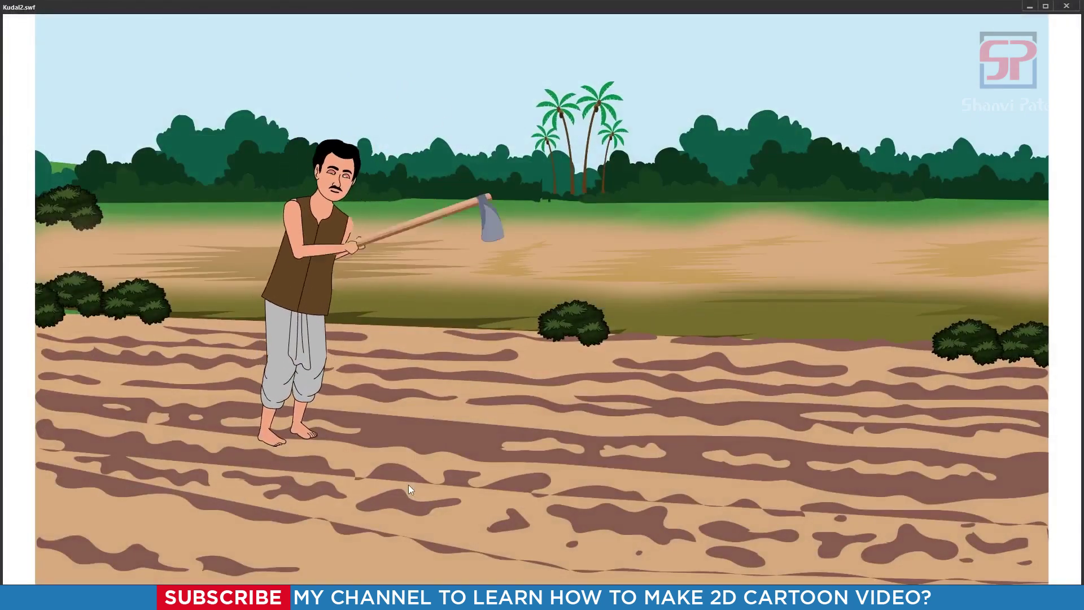